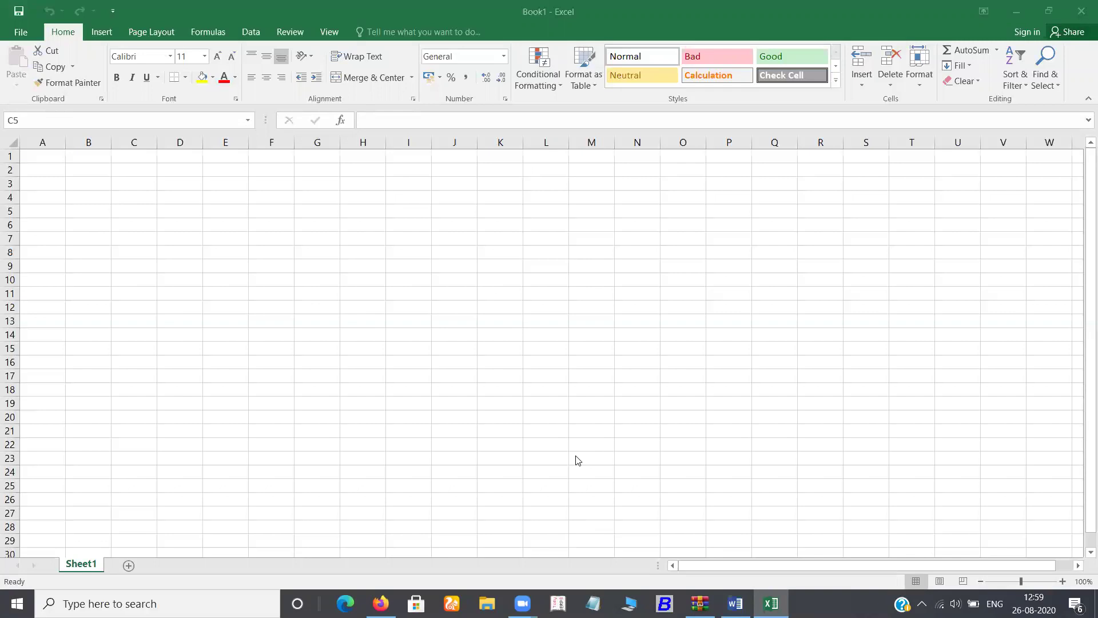
Apply the Wide page margins preset to the sheet
left_click(140, 38)
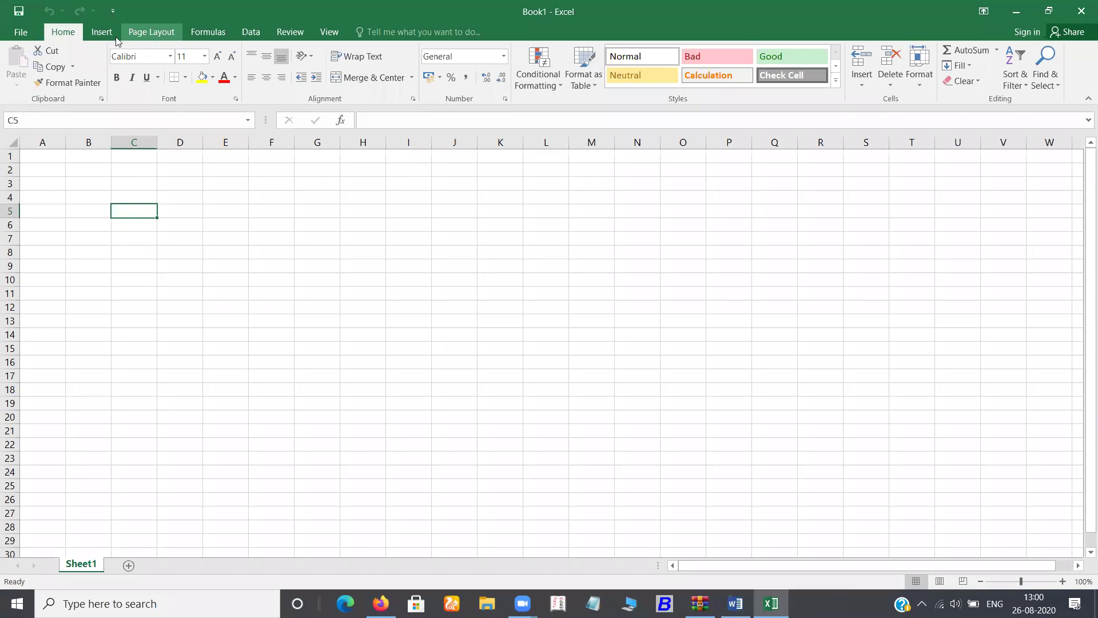
left_click(152, 33)
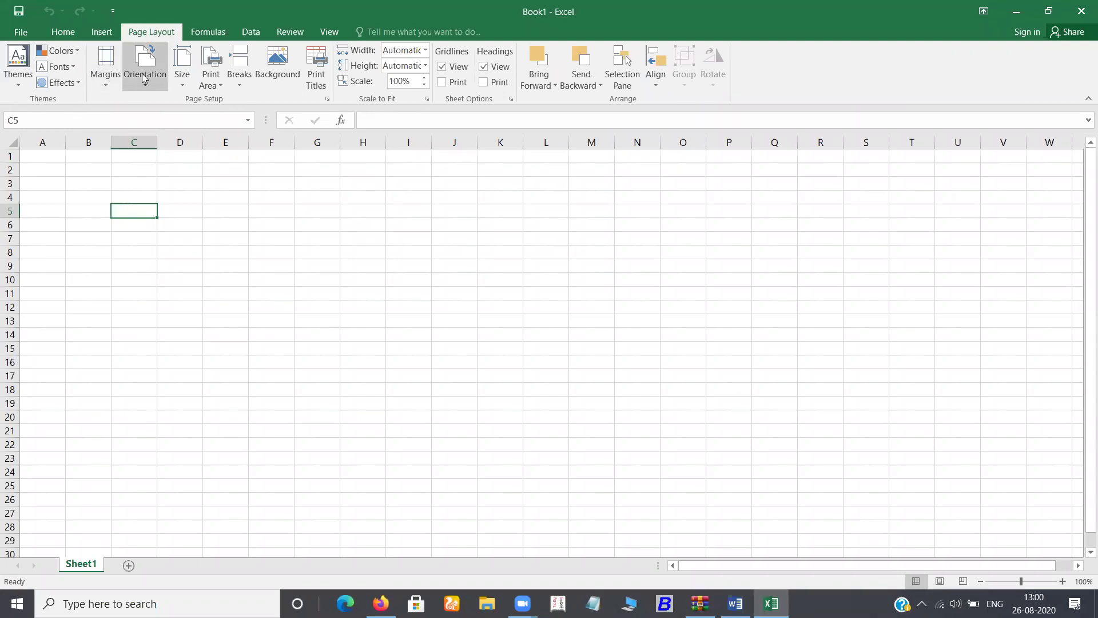
left_click(45, 156)
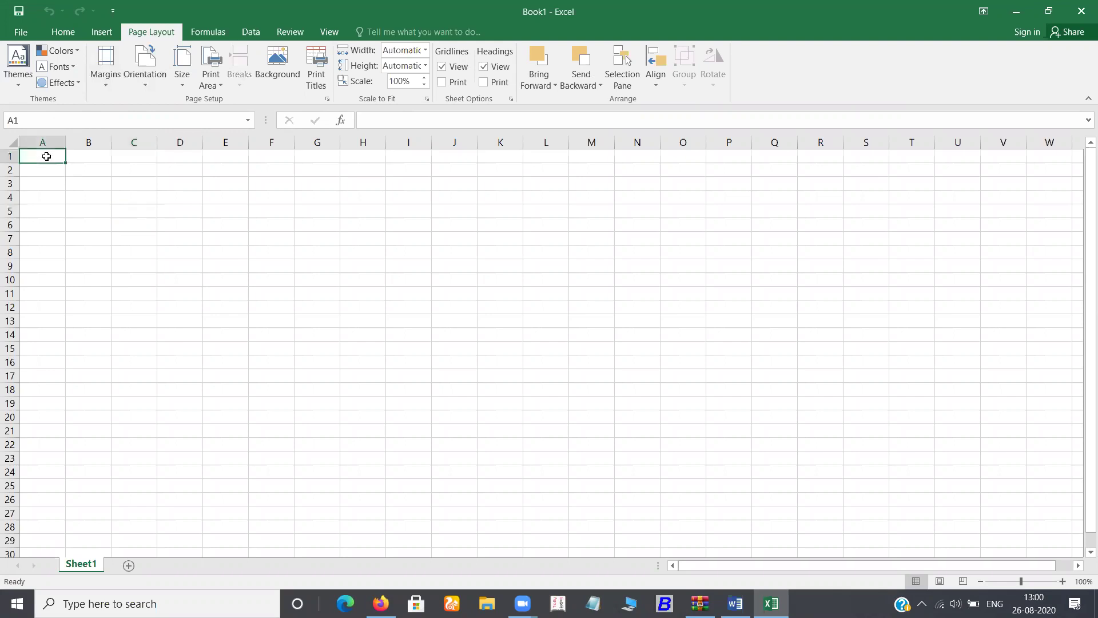
left_click(104, 83)
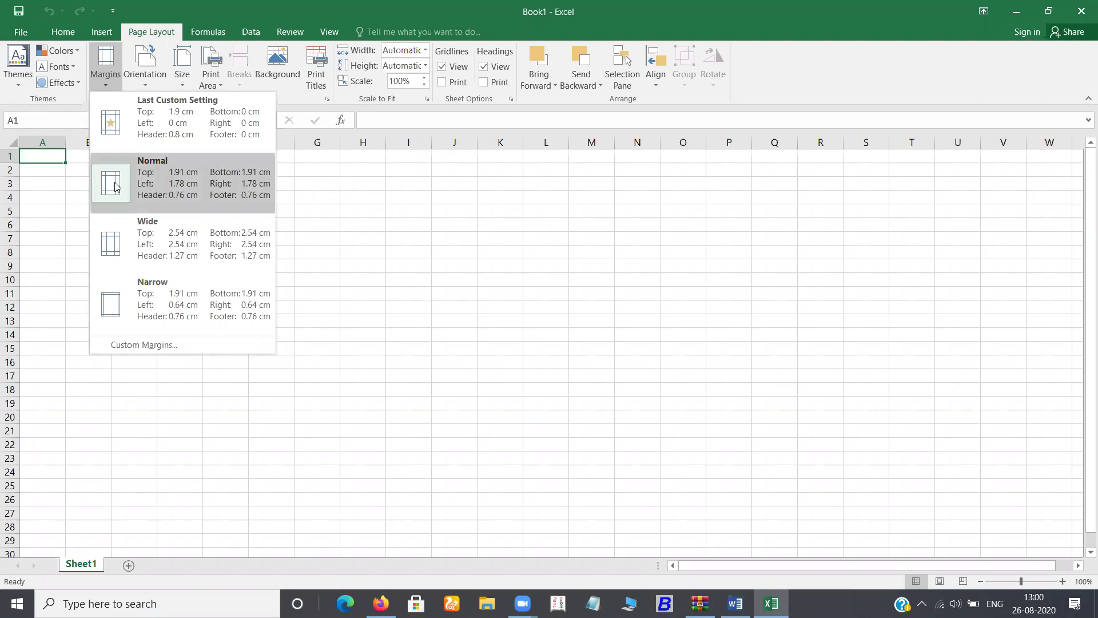
left_click(118, 245)
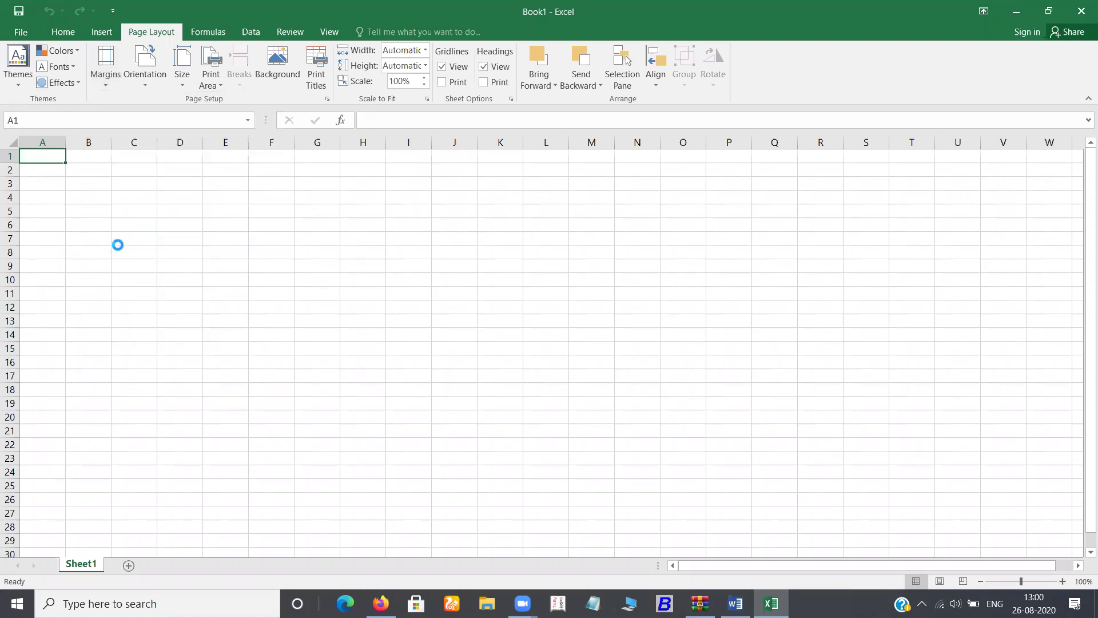
Set the sheet's page margins to the Narrow preset
left_click(117, 75)
left_click(128, 292)
key("alt+f")
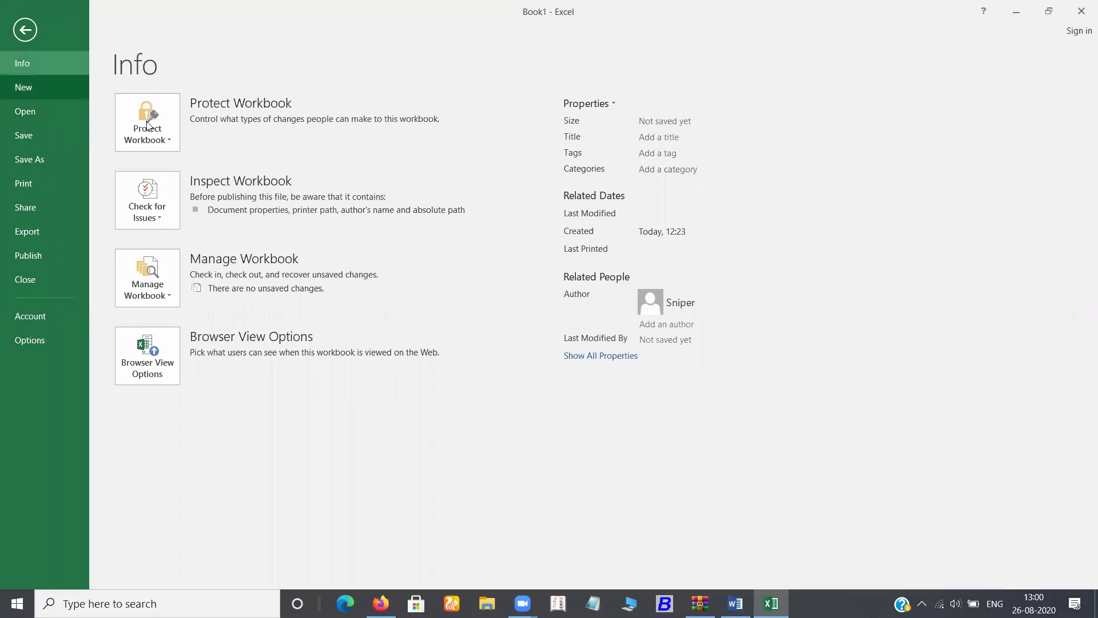
key("Escape")
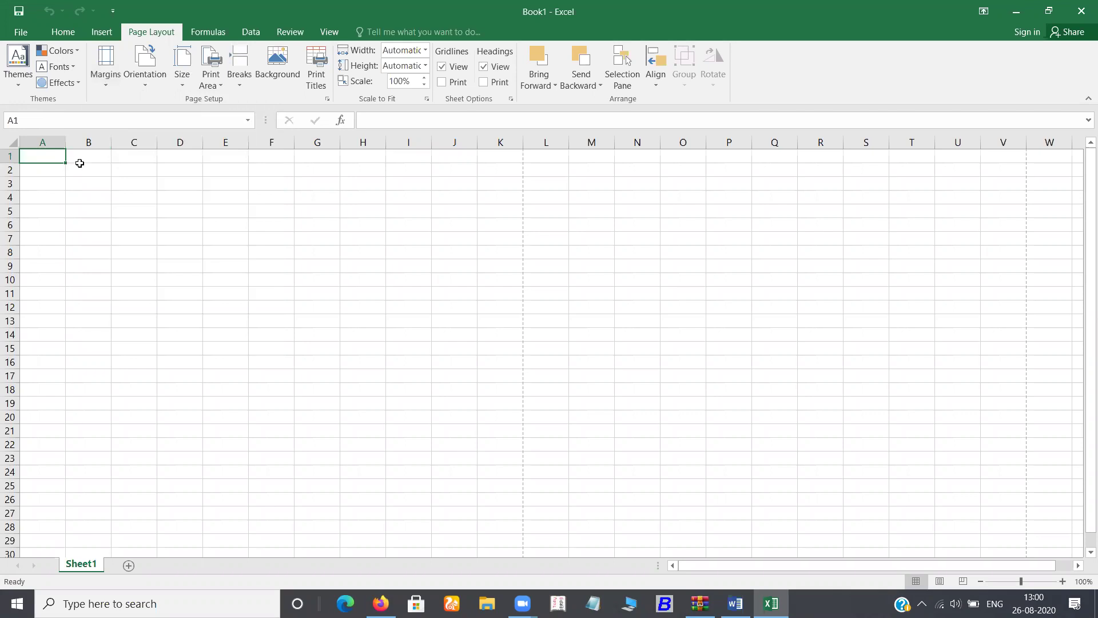
Apply All Borders and Thick Outside Borders to the range A1:P29
left_click(80, 161, "shift")
key("shift+Right")
key("shift+Right")
key("shift+Right")
key("shift+Right")
key("shift+Right")
key("shift+Right")
key("shift+Right")
key("shift+Right")
key("shift+Right")
key("shift+Right")
key("shift+Right")
key("shift+Right")
key("shift+Right")
key("shift+Down")
key("shift+Down")
key("shift+Down")
key("shift+Down")
key("shift+Down")
key("shift+Down")
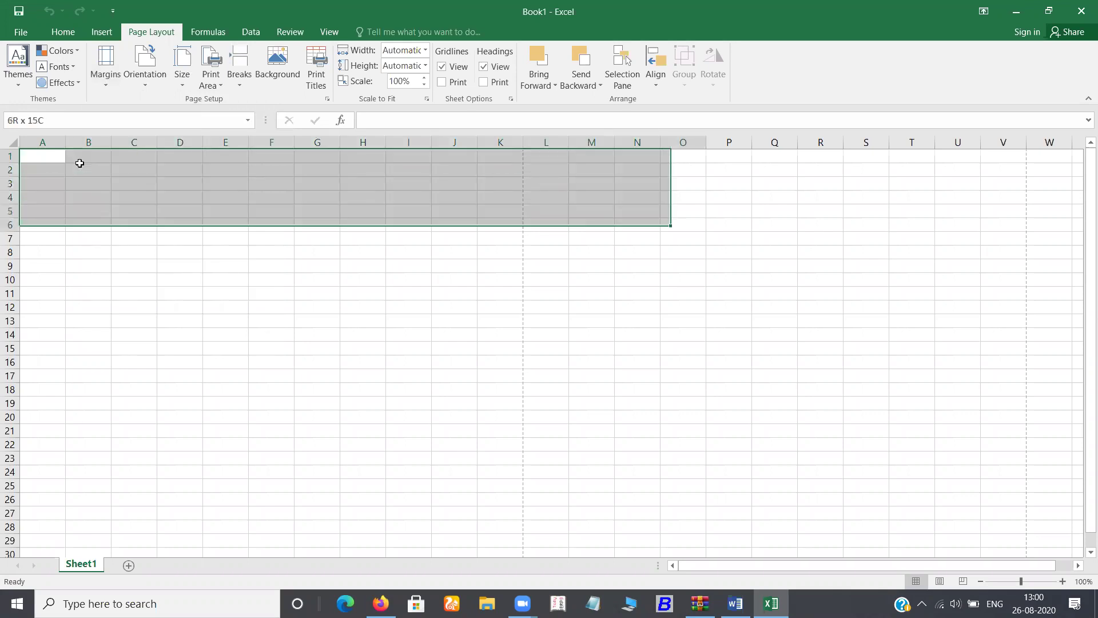
key("shift+Right")
key("shift+Down")
key("shift+Down")
key("shift+Down")
key("shift+Down")
key("shift+Right")
key("shift+Down")
key("shift+Down")
key("shift+Down")
key("shift+Down")
key("shift+Down")
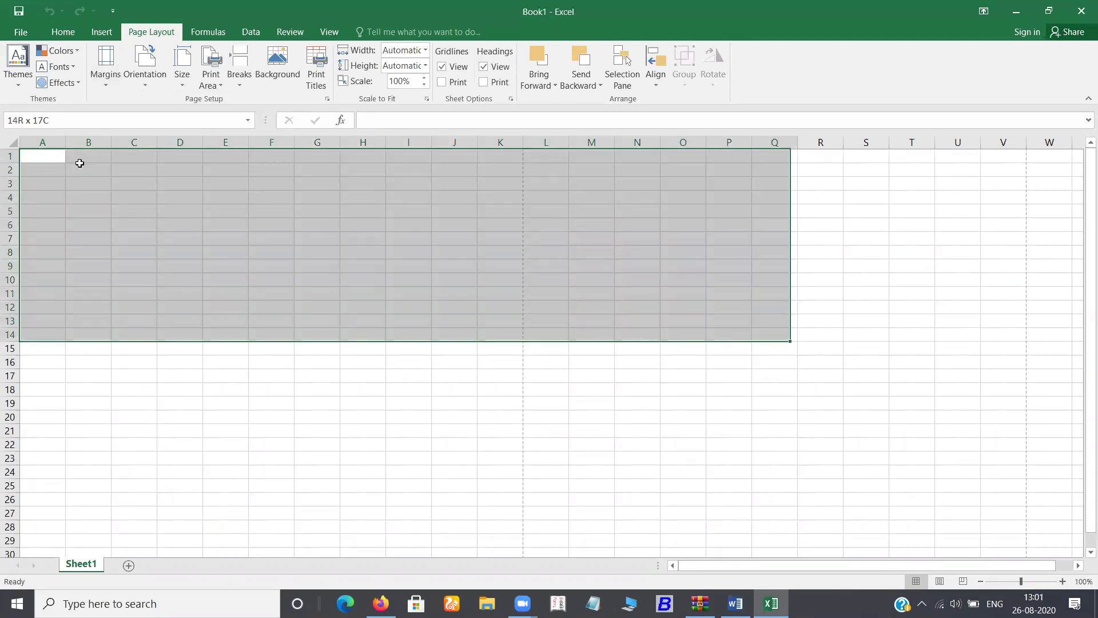
key("shift+Down")
key("shift+Down")
key("shift+Down")
key("shift+Down")
key("shift+Down")
key("shift+Down")
key("shift+Down")
key("shift+Down")
key("shift+Down")
key("shift+Down")
key("shift+Down")
key("shift+Down")
key("shift+Left")
key("shift+Left")
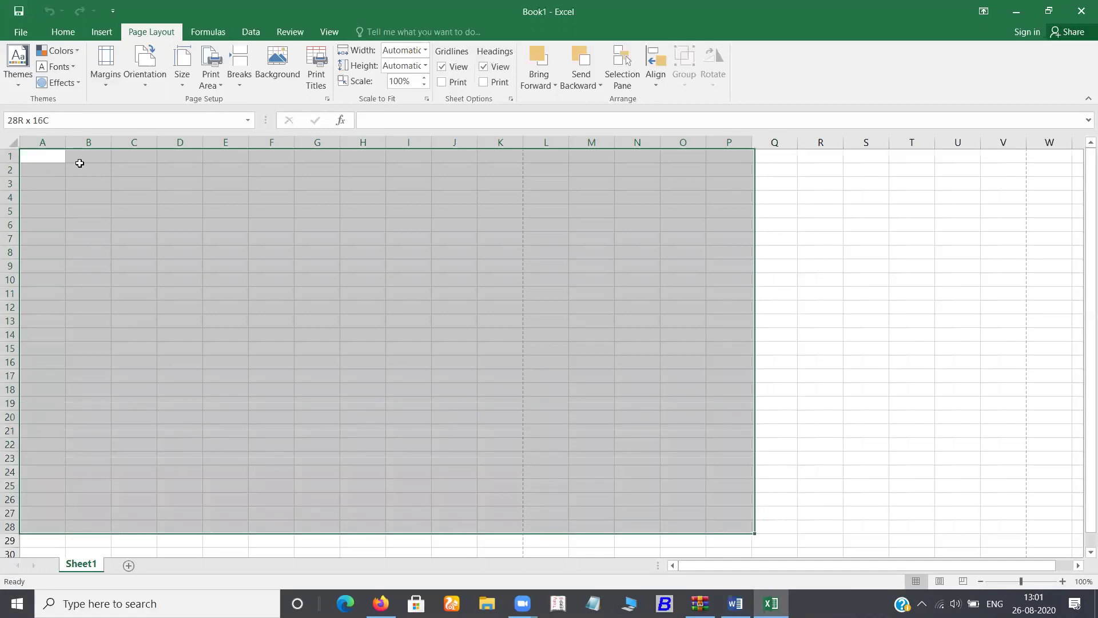
key("shift+Right")
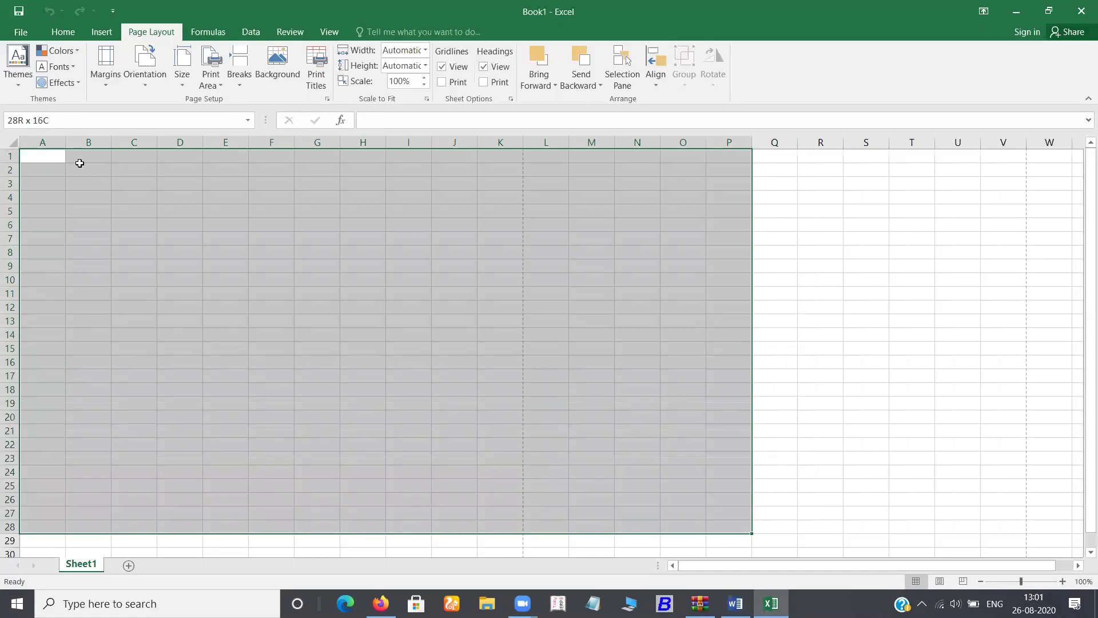
key("shift+Down")
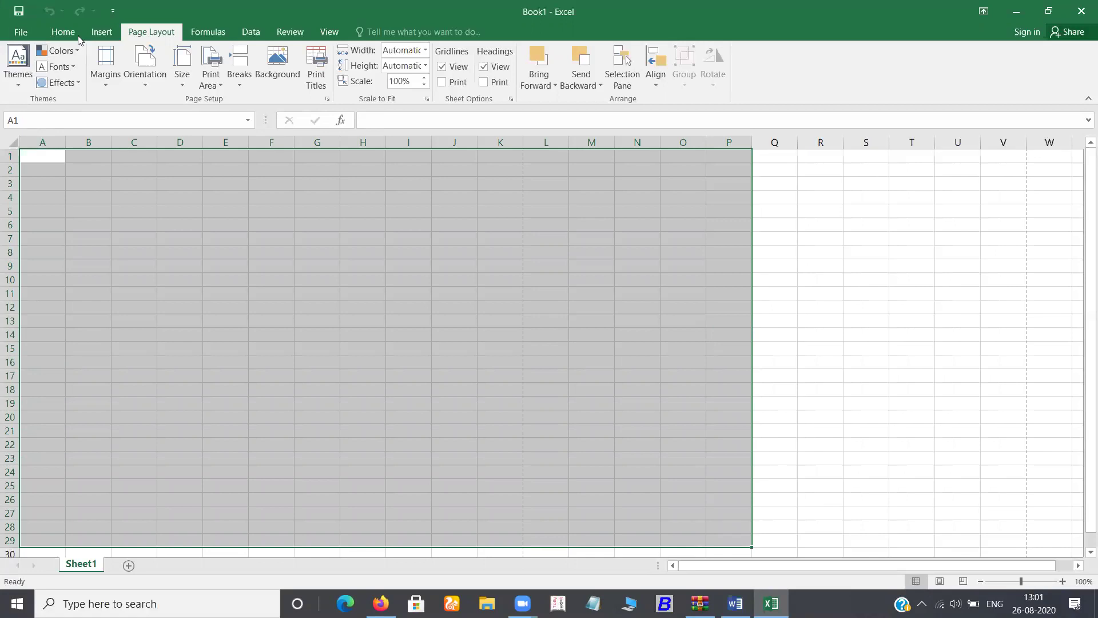
left_click(63, 32)
left_click(182, 81)
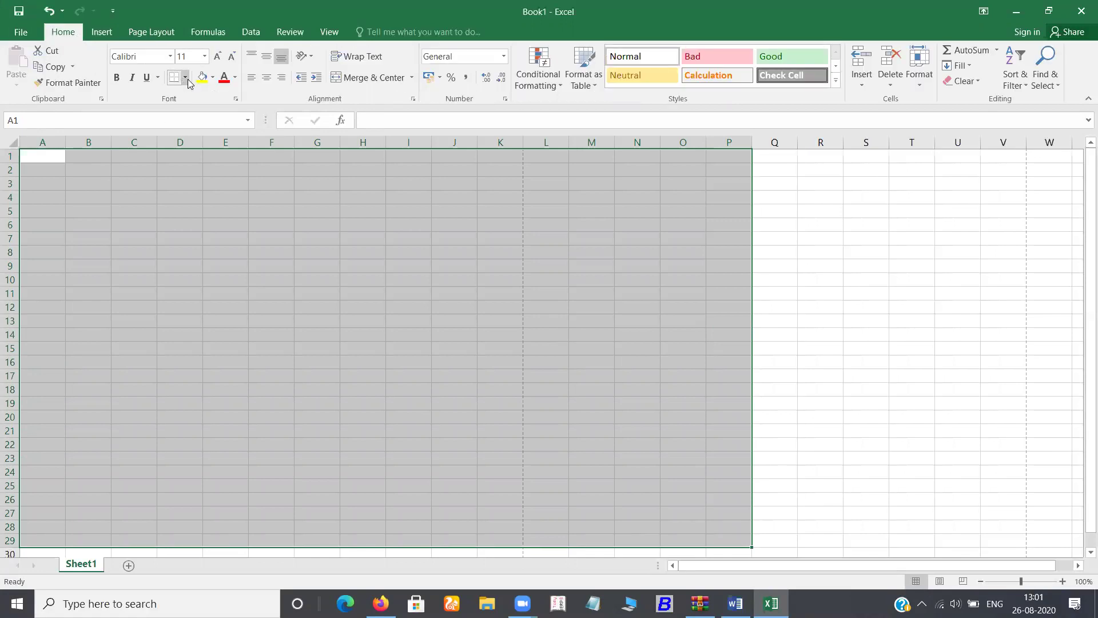
left_click(186, 79)
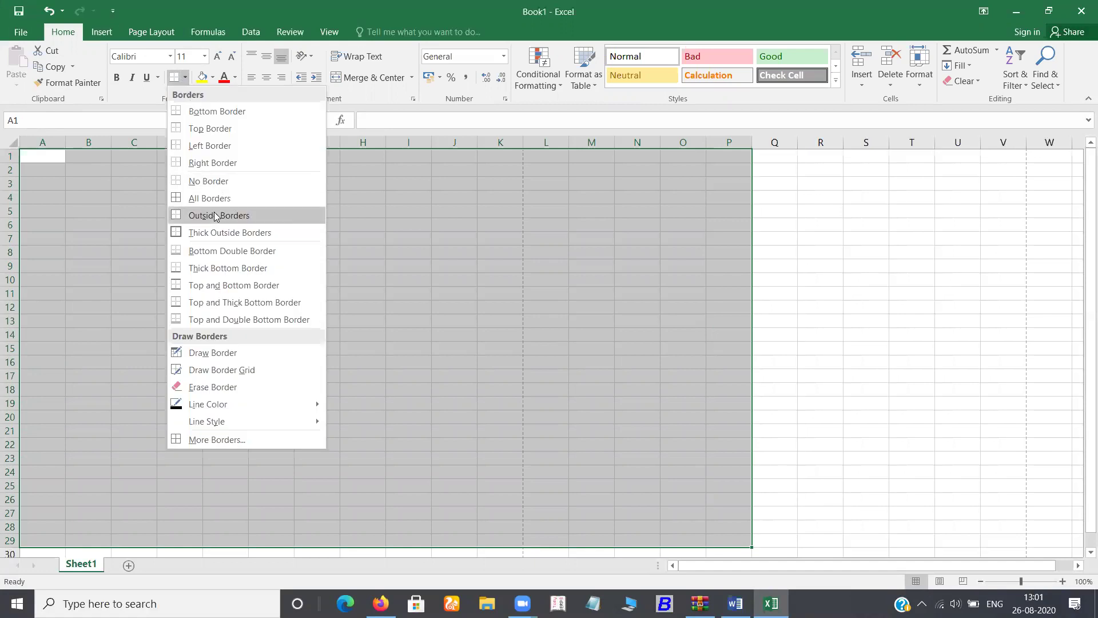
left_click(215, 199)
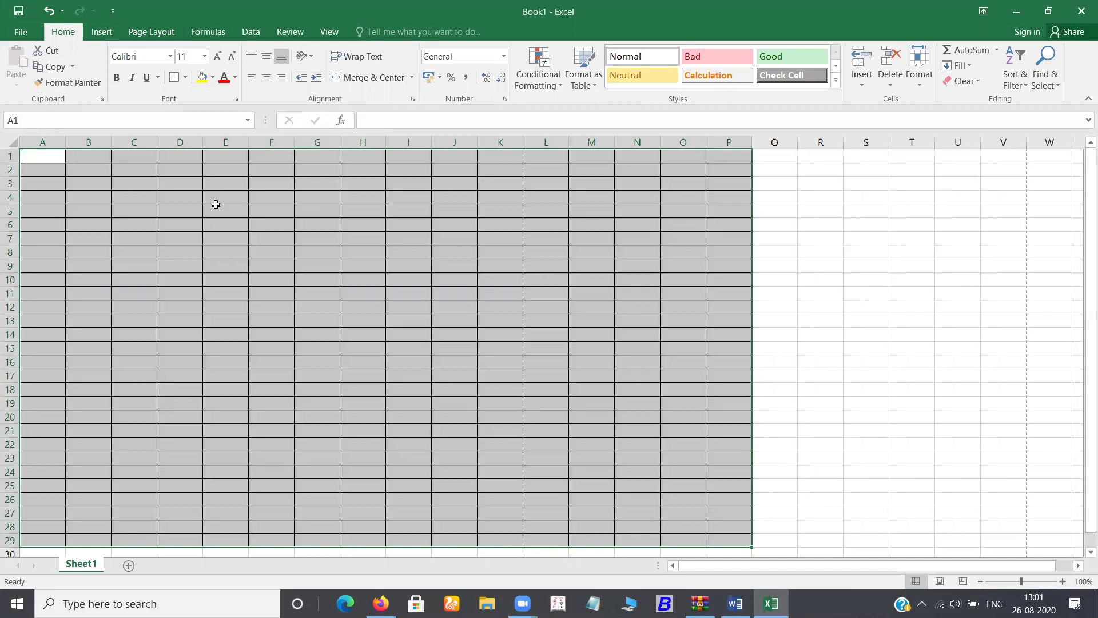
left_click(185, 81)
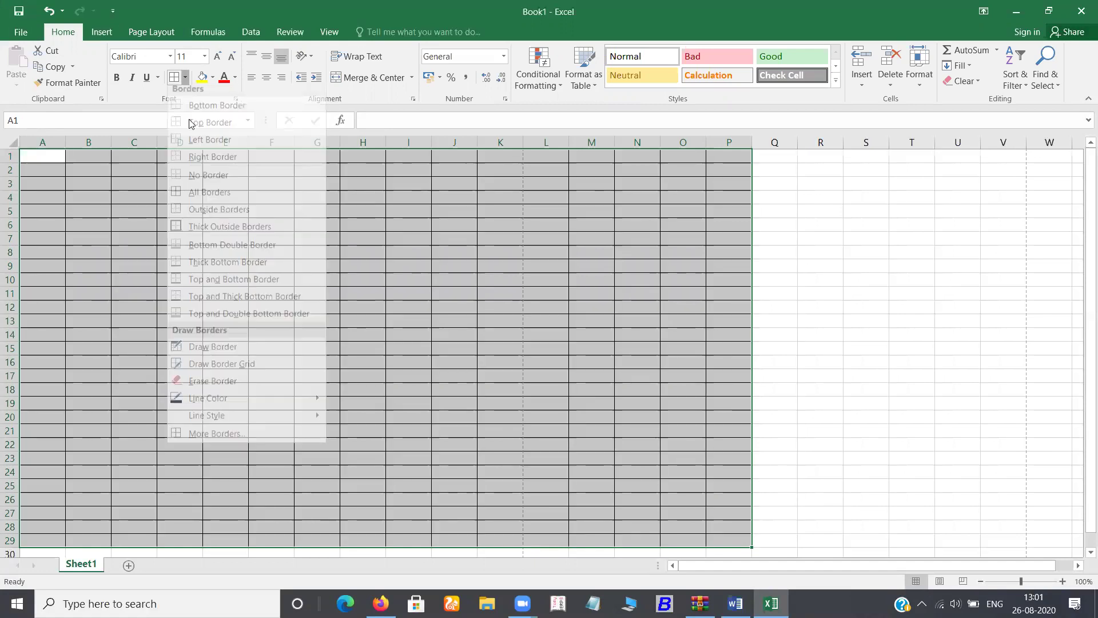
left_click(204, 233)
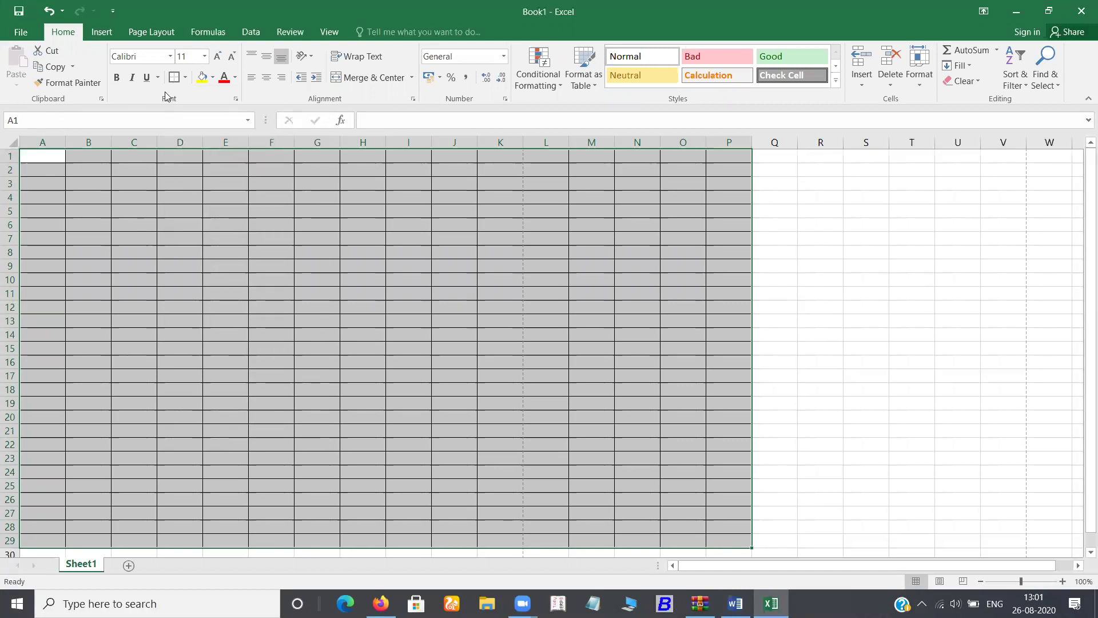
left_click(145, 36)
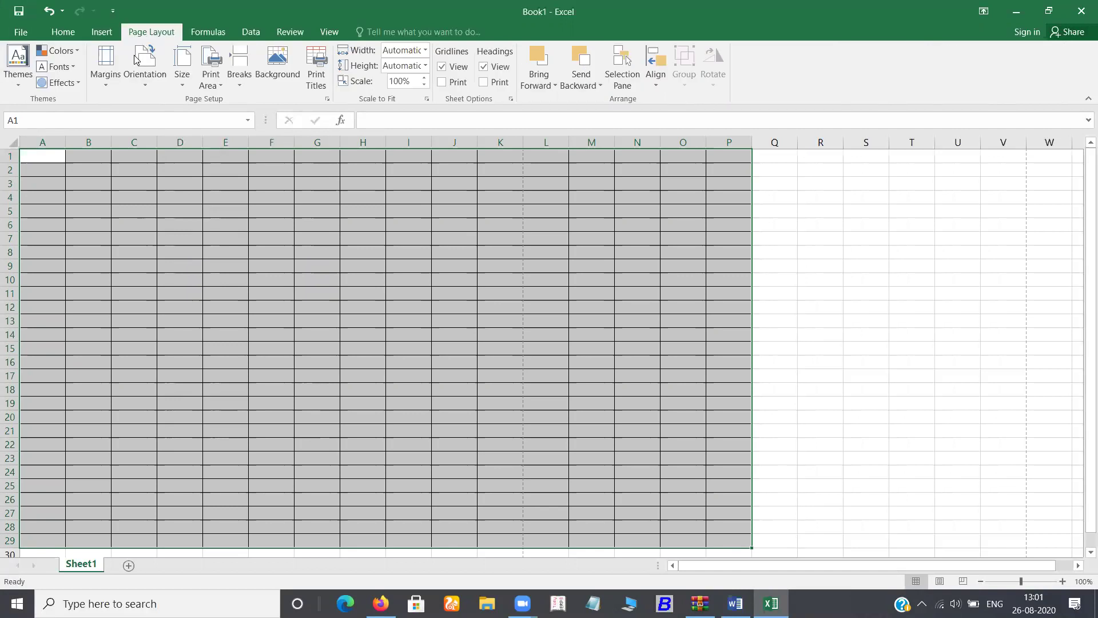
left_click(212, 86)
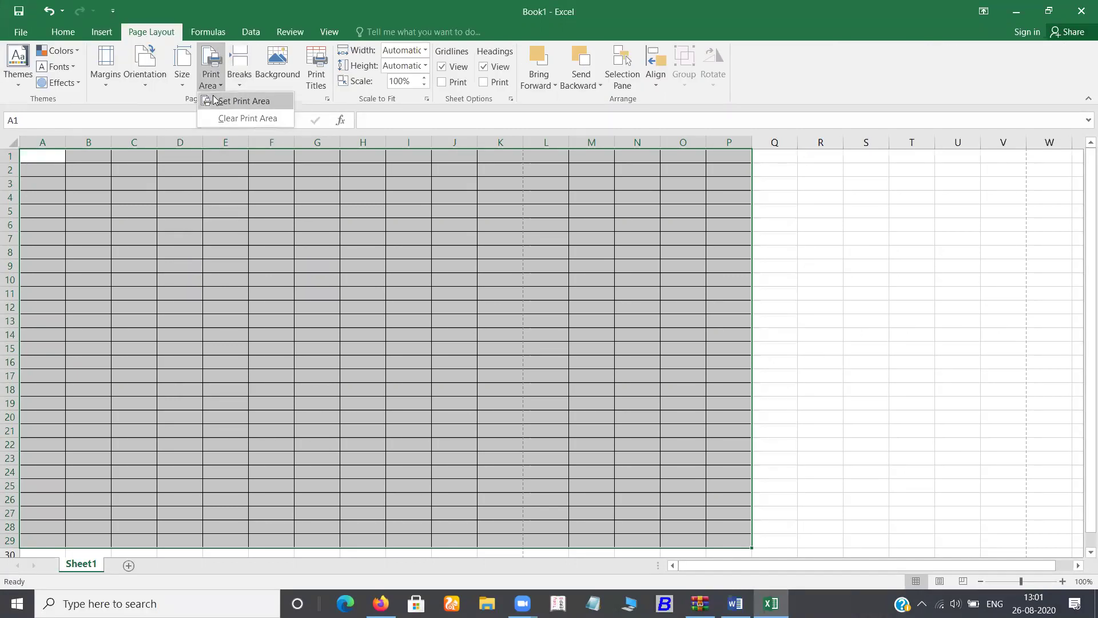
left_click(803, 268)
left_click(795, 270)
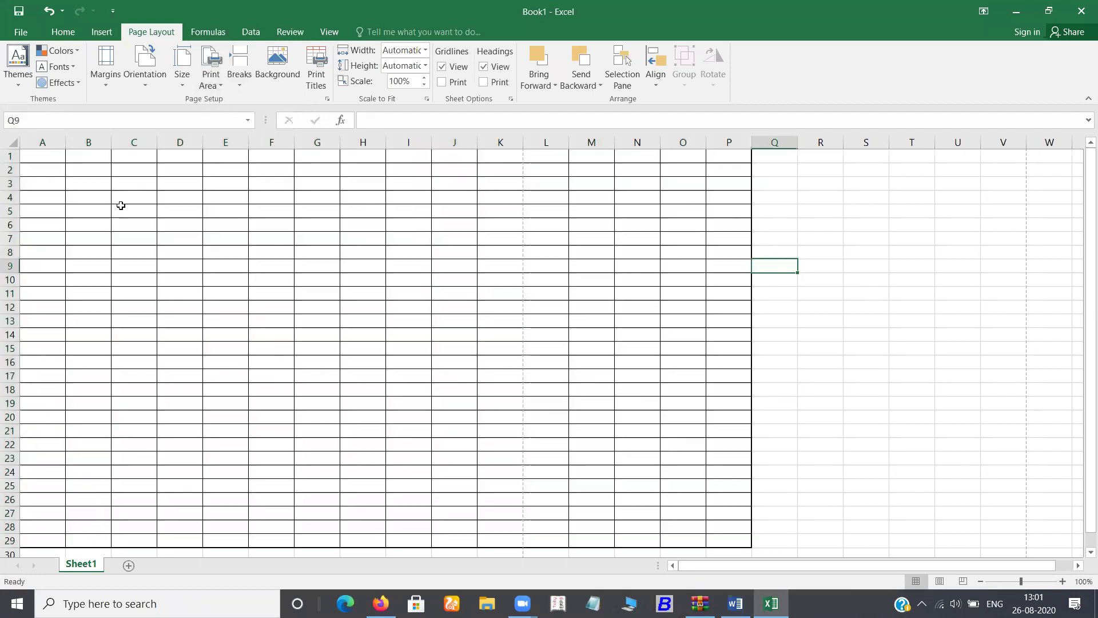
left_click_drag(57, 158, 575, 315)
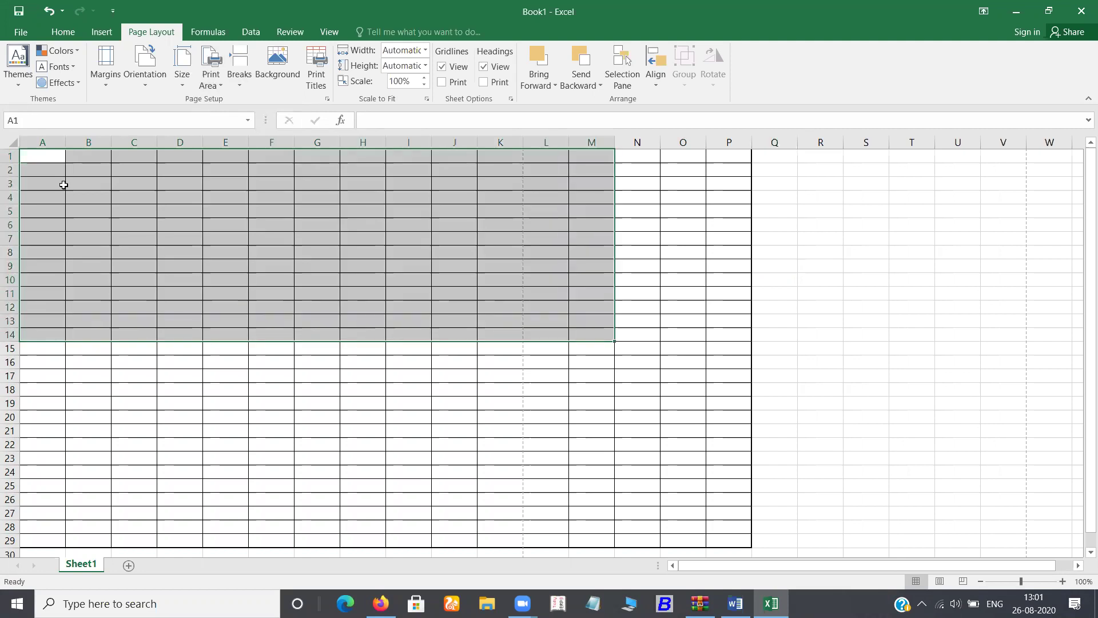
Enter 70, 50, 40, 30, 48 and 56 in cells A1, A5, A9, A14, A20 and A26 respectively
left_click(44, 154)
type("70")
key("Down")
key("Down")
key("Down")
key("Down")
type("50")
key("Down")
key("Down")
key("Down")
key("Down")
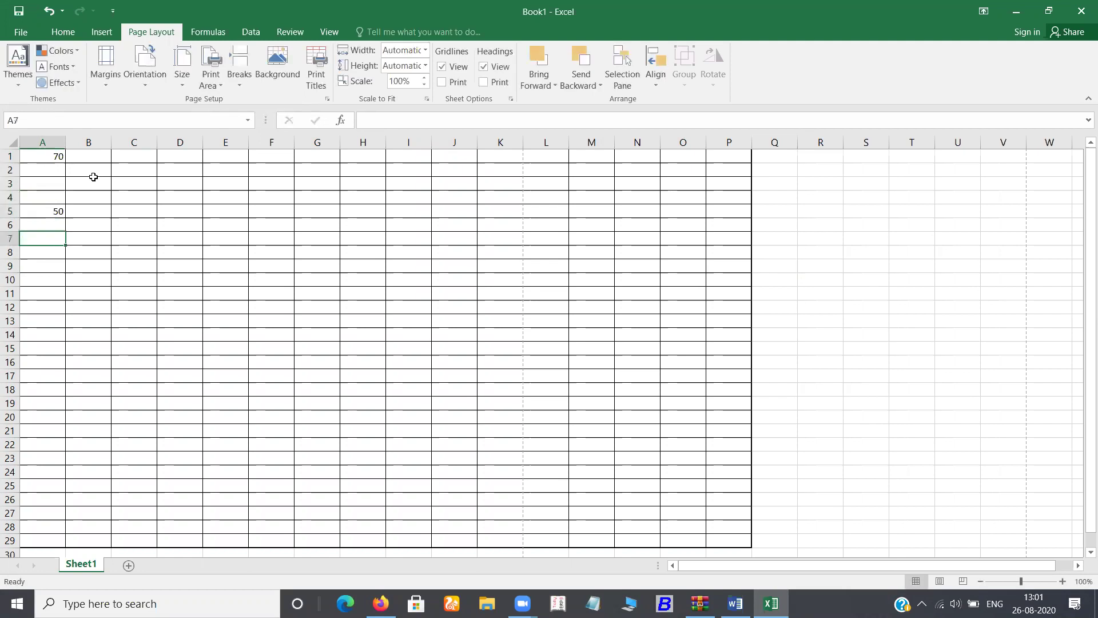
type("40")
key("Down")
key("Down")
key("Down")
key("Down")
key("Down")
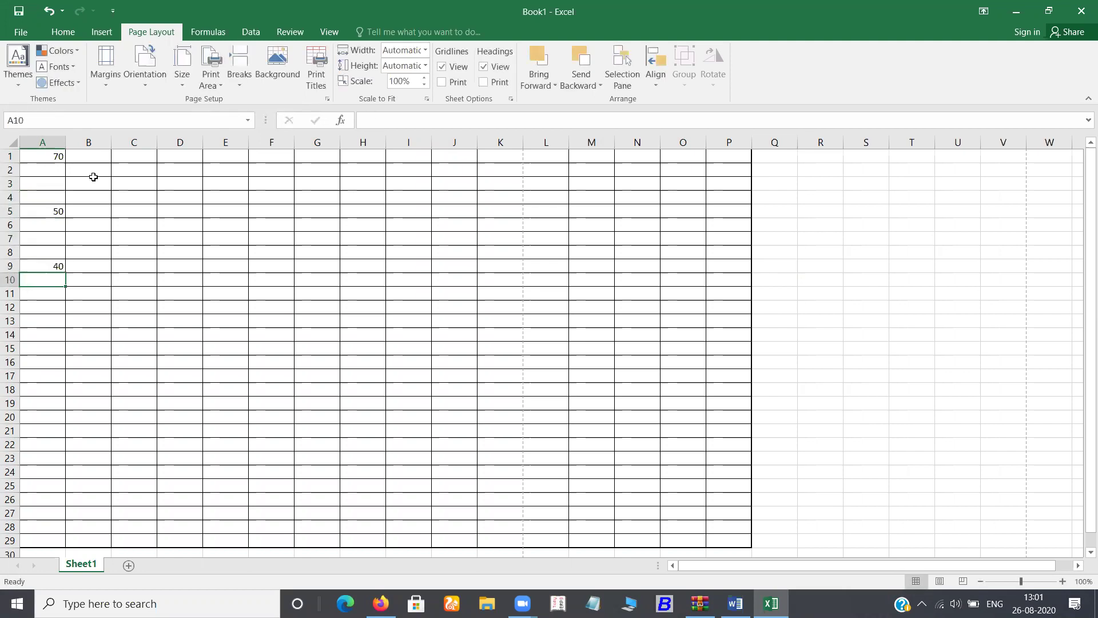
type("30")
key("Down")
key("Down")
key("Down")
key("Down")
key("Down")
key("Down")
type("48")
key("Down")
key("Down")
key("Down")
key("Down")
key("Down")
key("Down")
type("56")
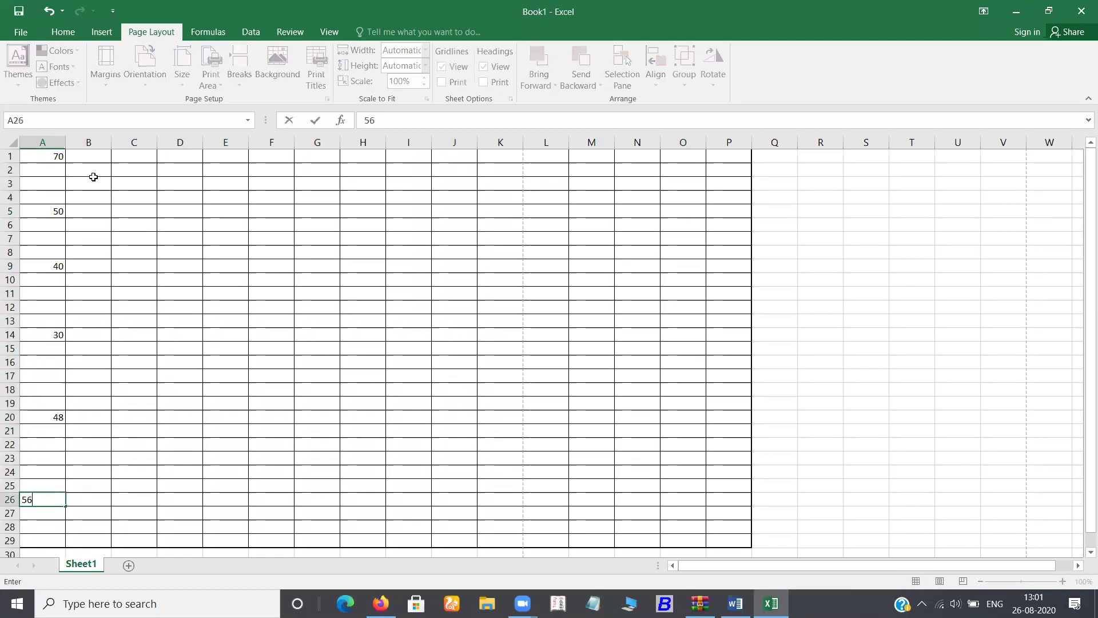
key("Right")
Enter 55, 44, 88, 99, 77 and 65 in cells F3, F7, F10, F14, F18 and F21 respectively
key("Right")
key("Right")
key("Right")
key("Right")
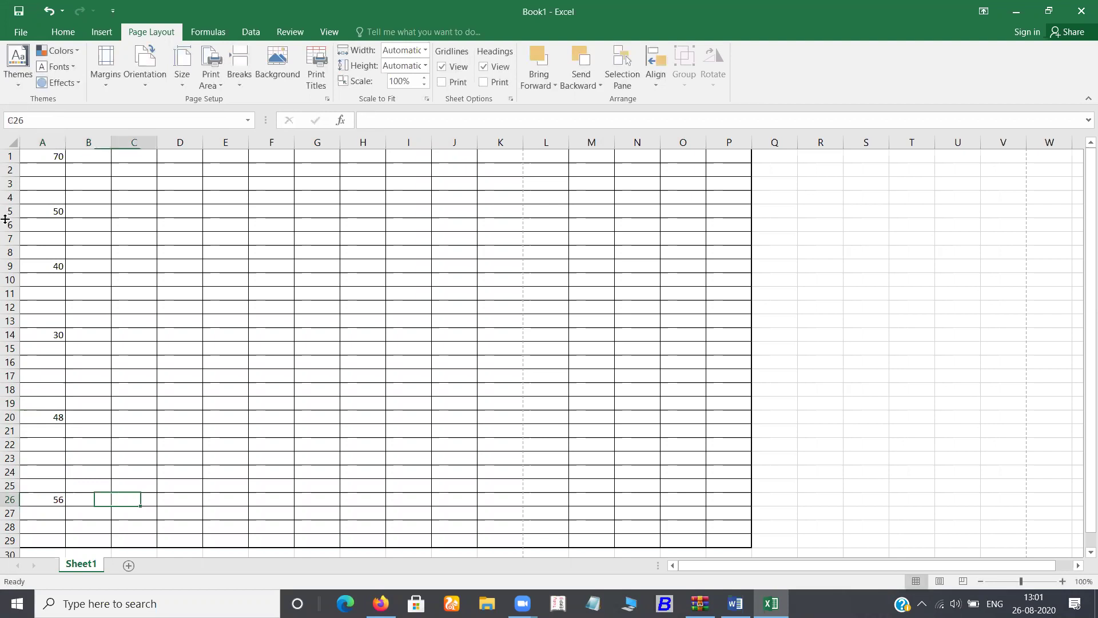
key("Up")
key("Up")
key("Up")
key("Up")
key("Up")
key("Up")
key("Up")
key("Up")
key("Up")
key("Up")
key("Up")
key("Up")
key("Up")
key("Up")
key("Up")
key("Up")
key("Up")
key("Up")
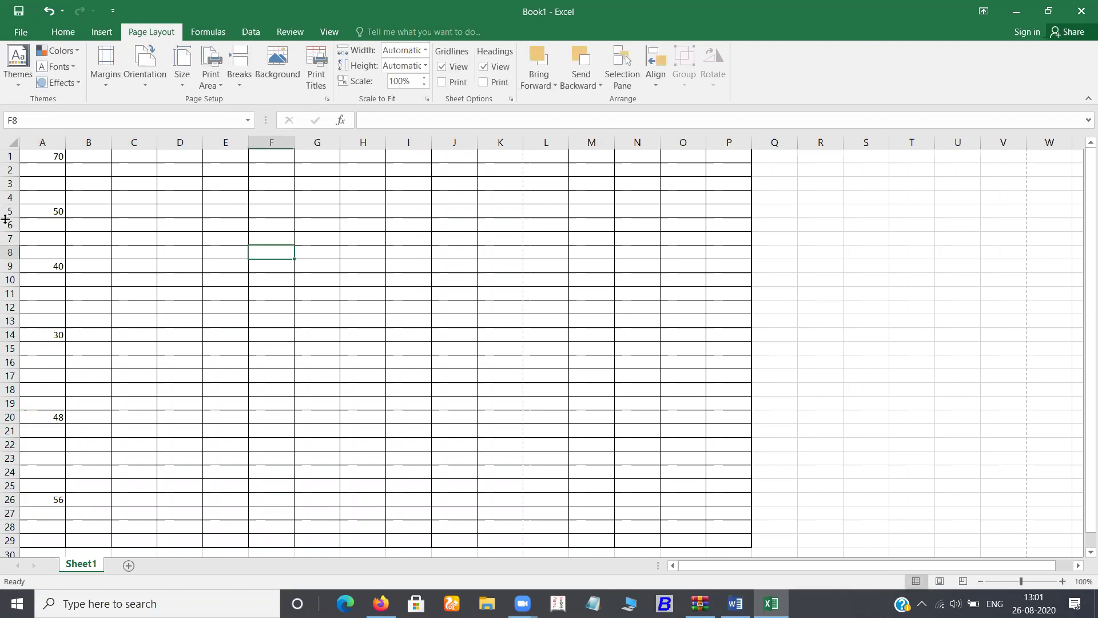
key("Right")
key("Right")
key("Up")
key("Up")
key("Up")
key("Left")
key("Left")
key("Up")
key("Up")
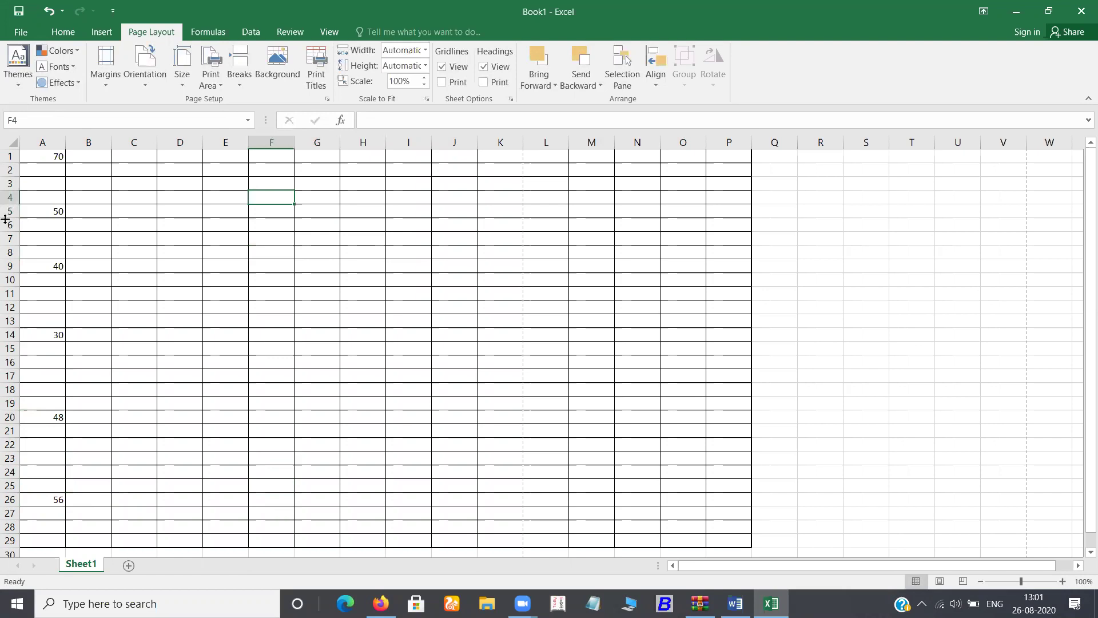
type("55")
key("Return")
key("Down")
key("Down")
key("Down")
type("44")
key("Down")
key("Down")
key("Down")
type("88")
key("Down")
key("Down")
key("Down")
key("Down")
type("99")
key("Down")
key("Down")
key("Down")
key("Down")
type("77")
key("Down")
key("Down")
key("Down")
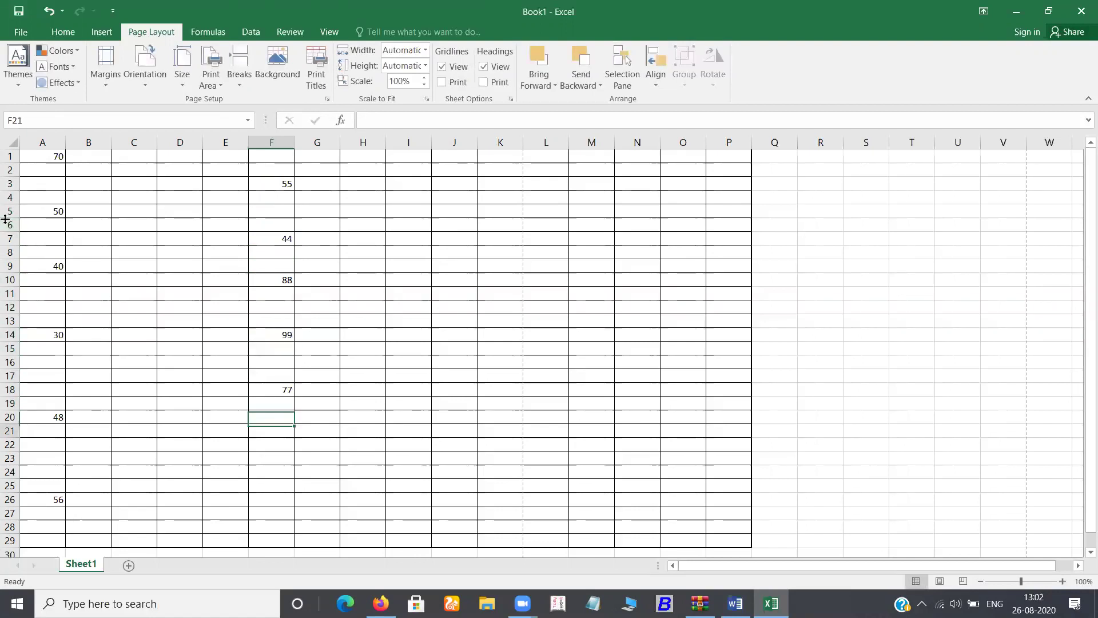
type("65")
key("Down")
key("Down")
key("Down")
key("Down")
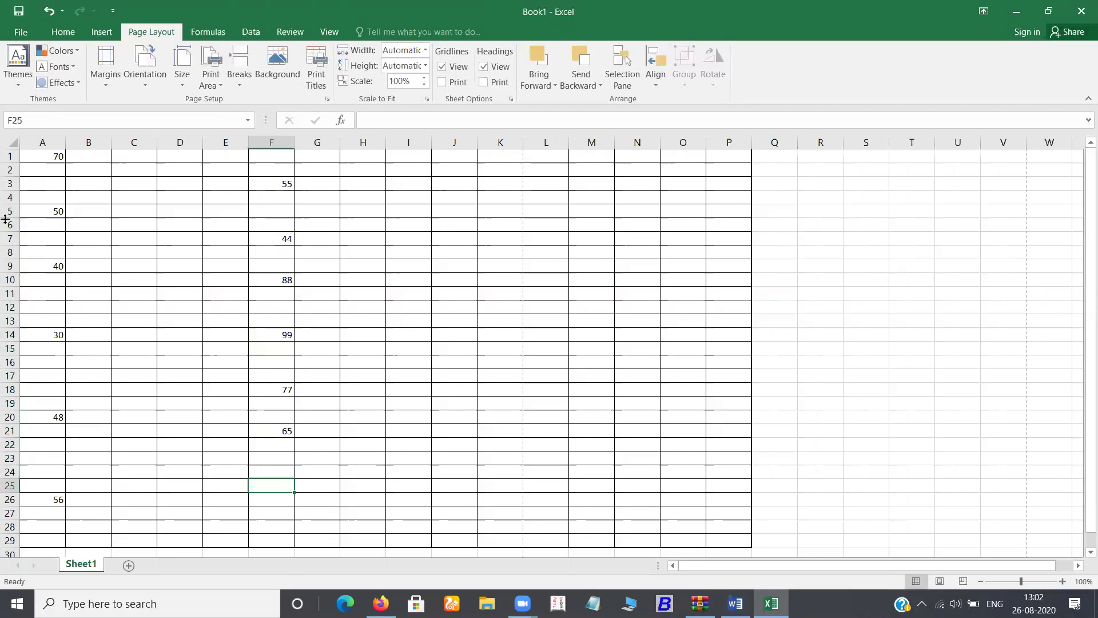
Enter 48 in cell F25 and 32 in cell F27
type("48")
key("Down")
key("Down")
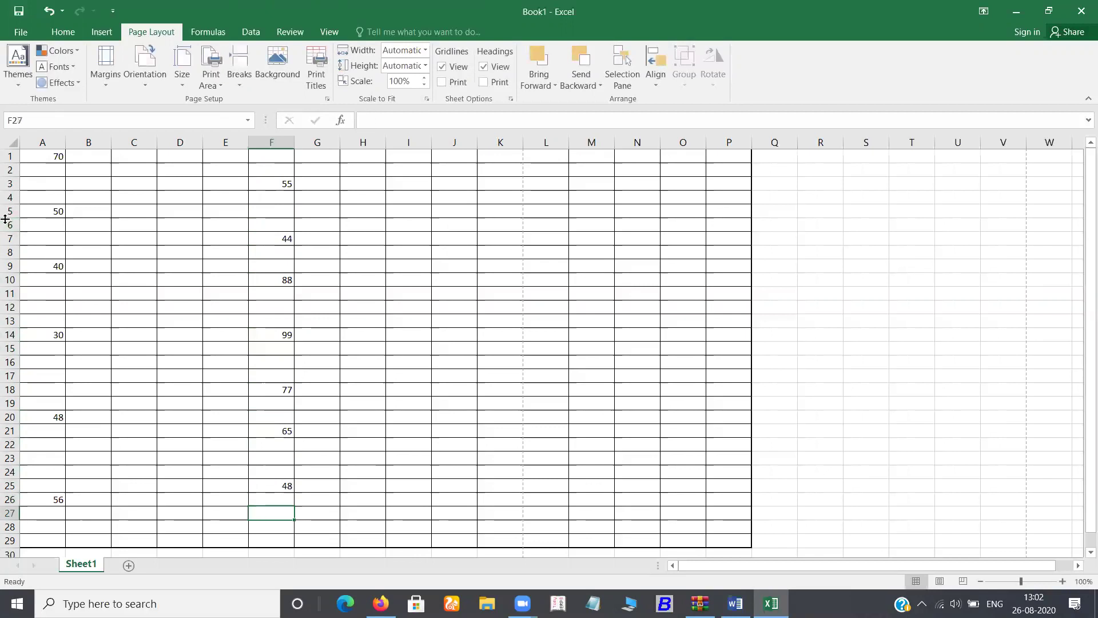
type("32")
key("Down")
key("Down")
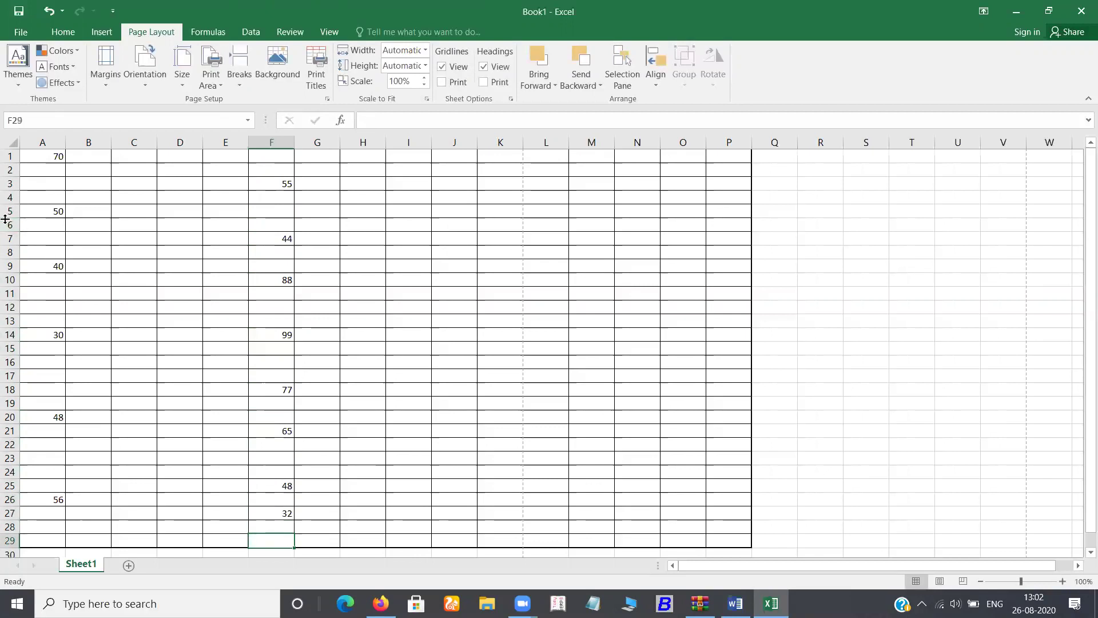
Enter 99, 85, 5, 4, 21 and 22 in cells K1, K3, K5, K7, K8 and K11 respectively
key("Right")
key("Right")
key("Up")
key("Up")
key("Up")
key("Up")
key("Up")
key("Up")
key("Up")
key("Up")
key("Up")
key("Up")
key("Up")
key("Up")
key("Up")
key("Up")
key("Up")
key("Up")
key("Up")
key("Up")
key("Up")
key("Up")
key("Up")
key("Up")
key("Up")
key("Up")
key("Up")
key("Up")
key("Up")
key("Right")
key("Right")
key("Right")
key("Right")
key("Left")
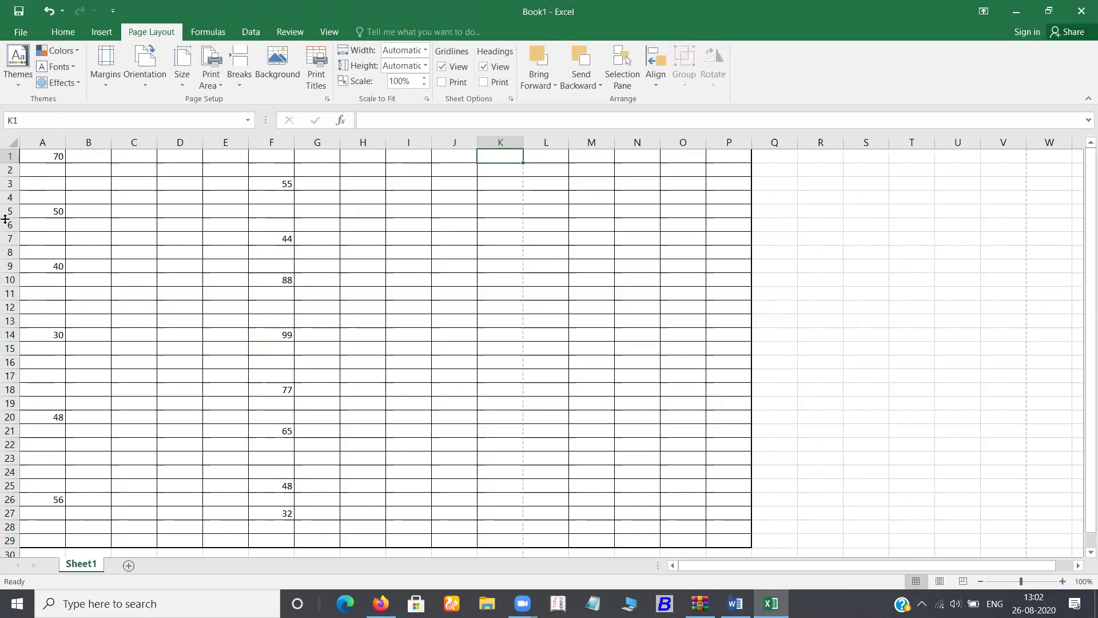
type("99")
key("Down")
key("Down")
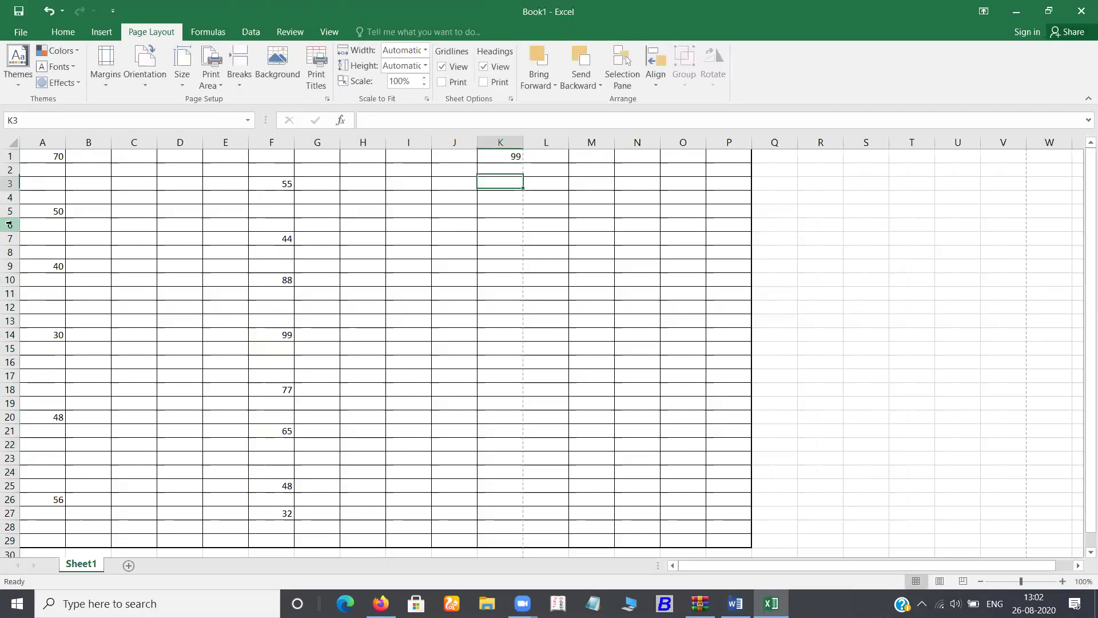
type("85")
key("Down")
key("Down")
type("5")
key("Down")
key("Down")
type("4")
key("Down")
type("21")
key("Down")
key("Down")
key("Down")
type("22")
key("Down")
key("Down")
key("Down")
key("Down")
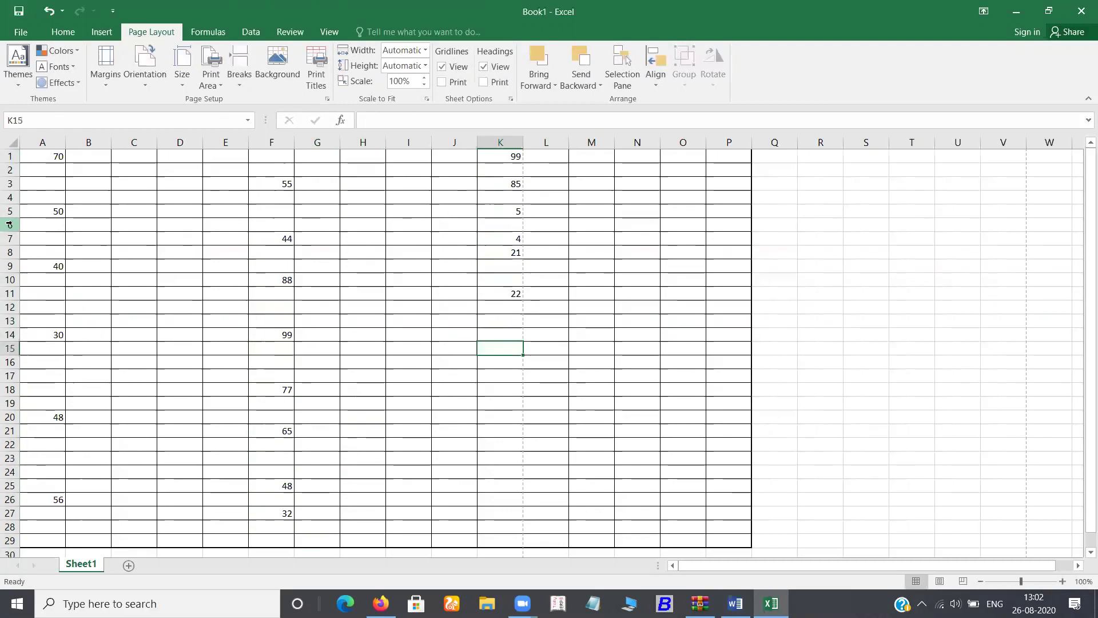
Enter 28, 78 and 54 in cells K15, K20 and K24 respectively
type("28")
key("Down")
key("Down")
key("Down")
key("Down")
key("Down")
type("78")
key("Down")
key("Down")
key("Down")
key("Down")
type("54")
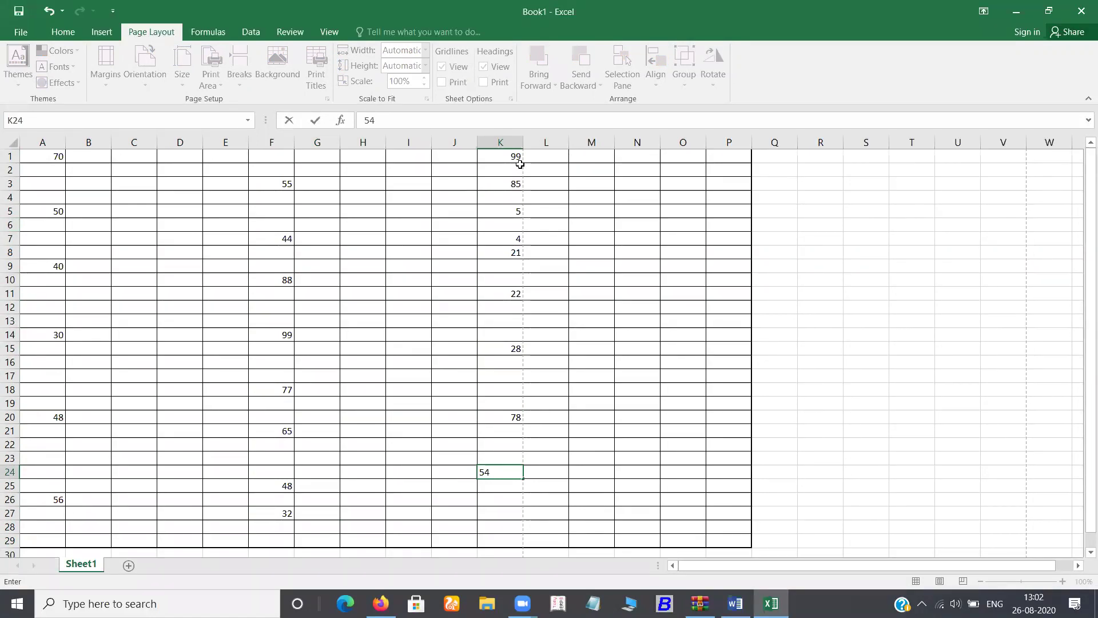
Enter 45, 145, 452 and 1543 in cells H6, H9, H13 and H18 respectively
left_click(371, 225)
type("45")
key("Return")
key("Return")
key("Return")
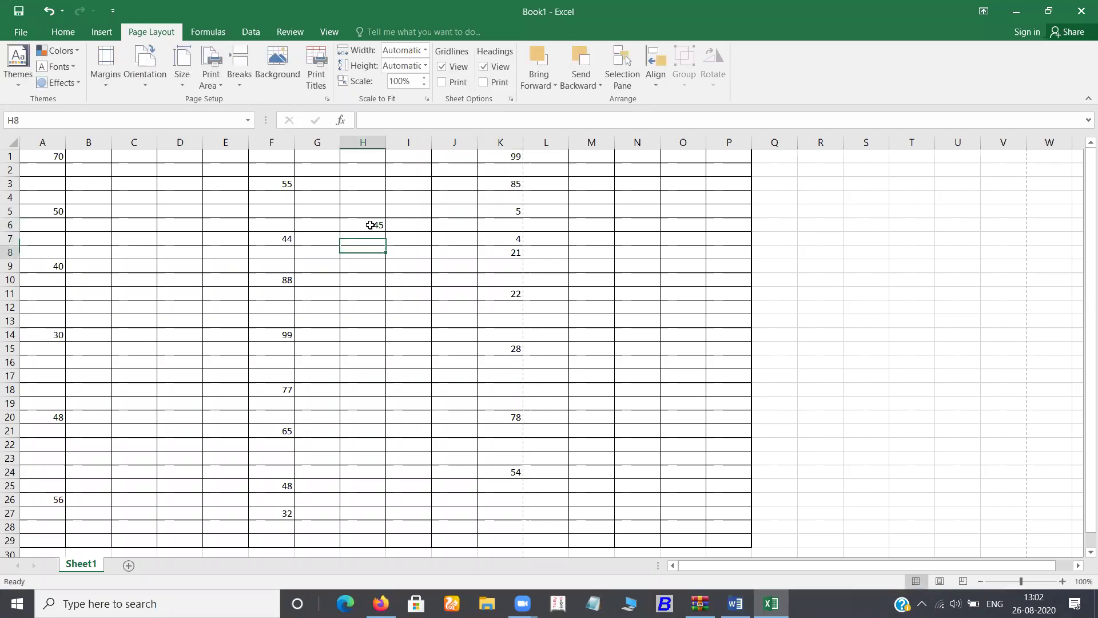
type("145")
key("Return")
key("Return")
key("Return")
key("Return")
type("452")
key("Return")
key("Return")
key("Return")
key("Return")
key("Return")
type("1543")
key("Return")
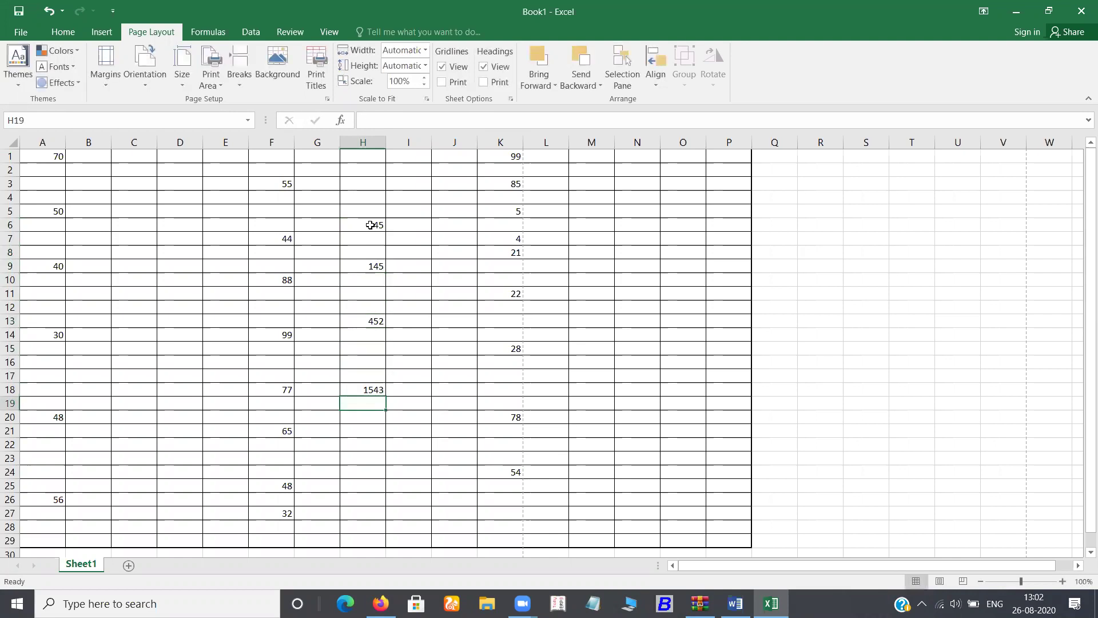
Enter 552, 411, 112, 445 and 252 in cells D5, D7, D10, D13 and D19 respectively
left_click(160, 206)
type("552")
key("Return")
key("Return")
type("411")
key("Return")
key("Return")
key("Return")
type("112")
key("Return")
key("Return")
key("Return")
type("445")
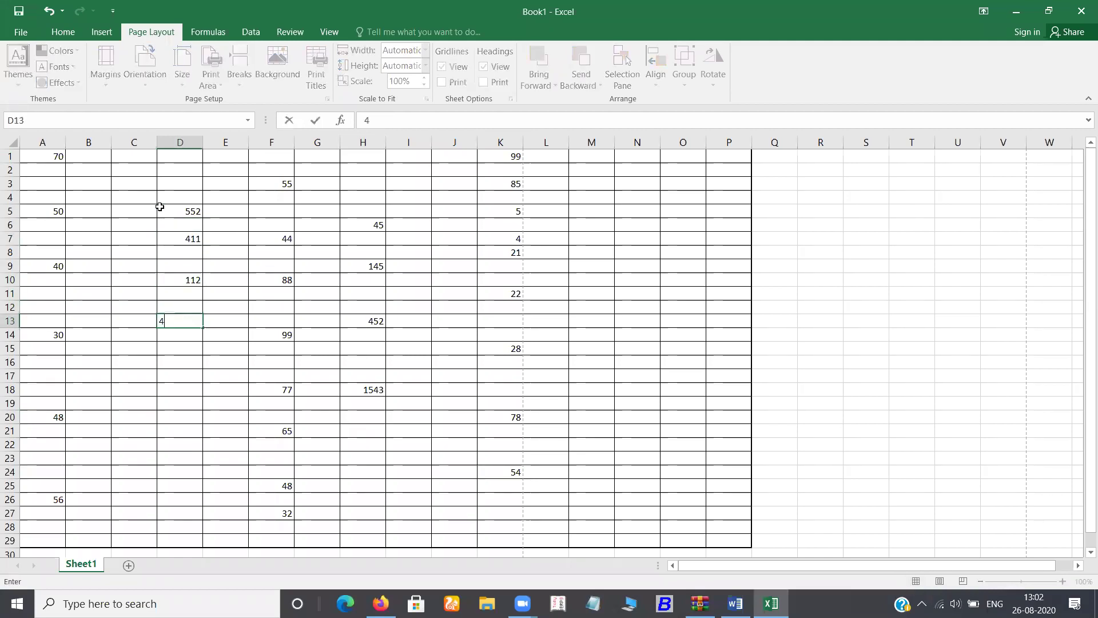
key("Return")
key("Return")
key("Return")
key("Return")
key("Return")
key("Return")
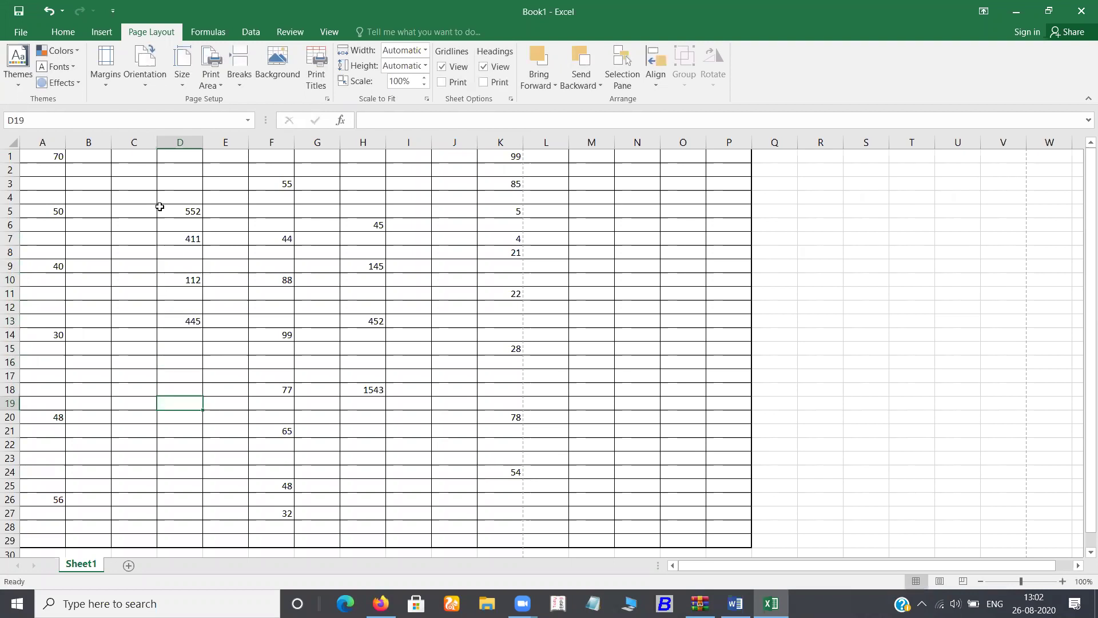
type("252")
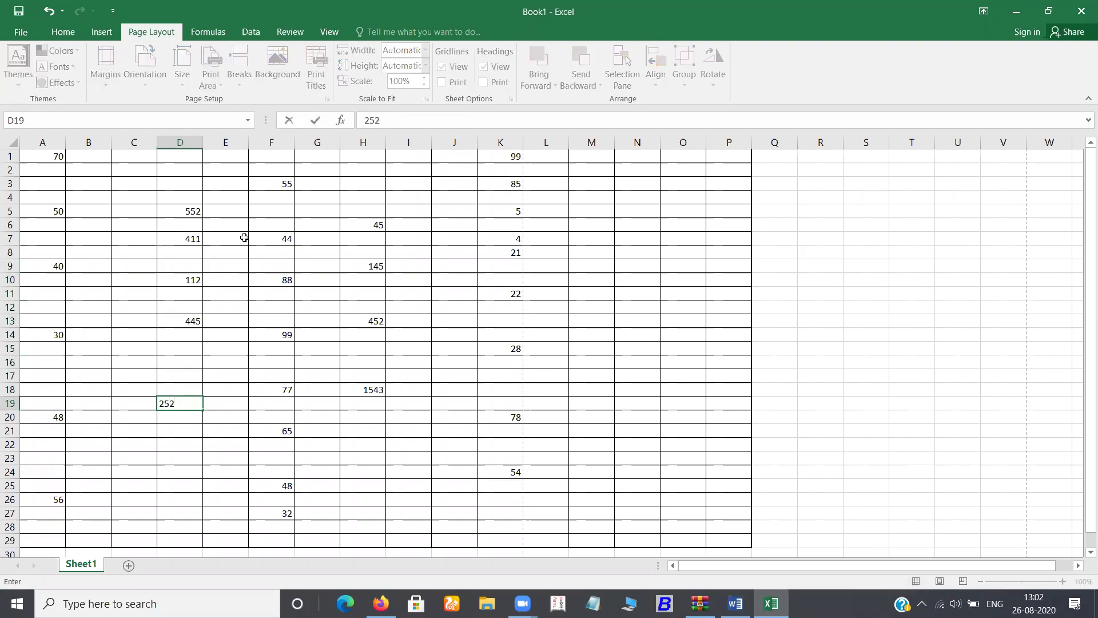
left_click(215, 188)
left_click(59, 199)
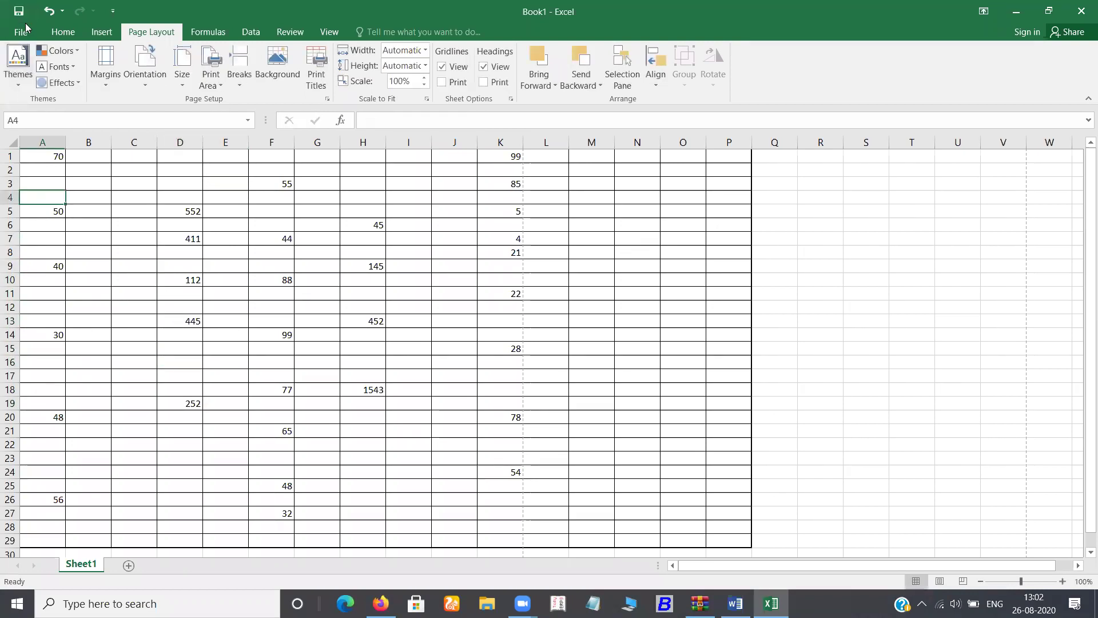
Open the worksheet's print preview and switch the margin guides on and off
left_click(22, 31)
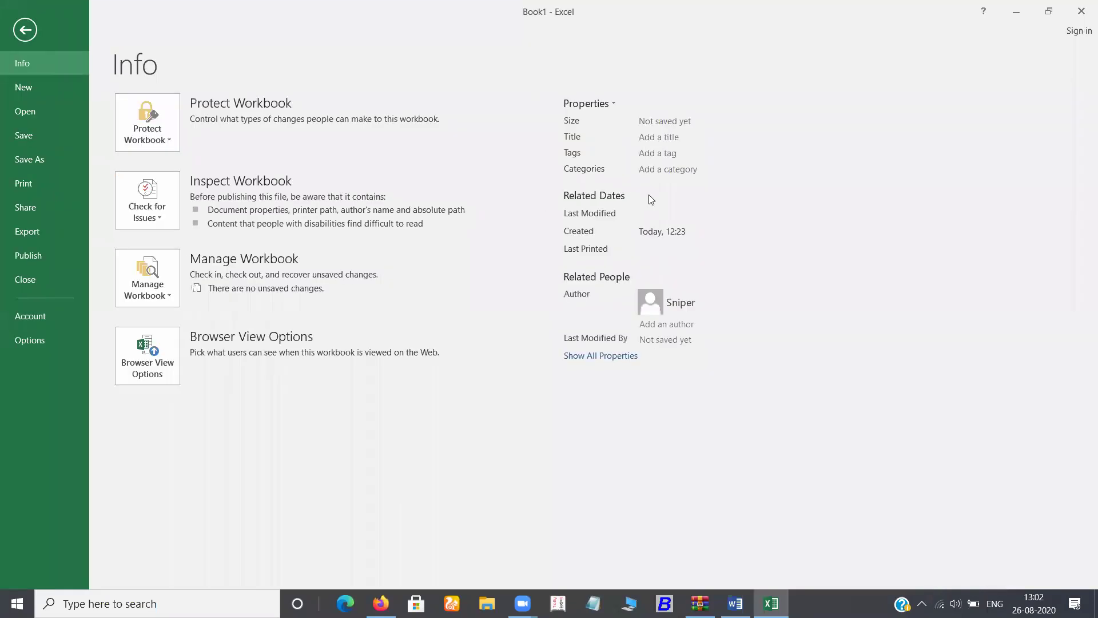
left_click(766, 489)
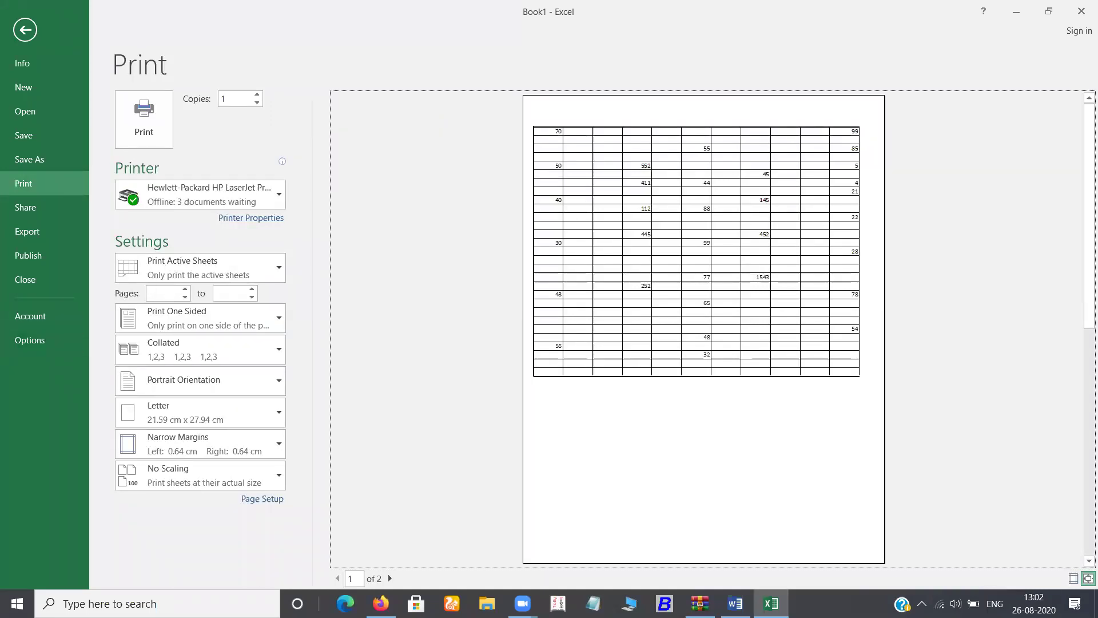
left_click(1073, 578)
left_click(1075, 578)
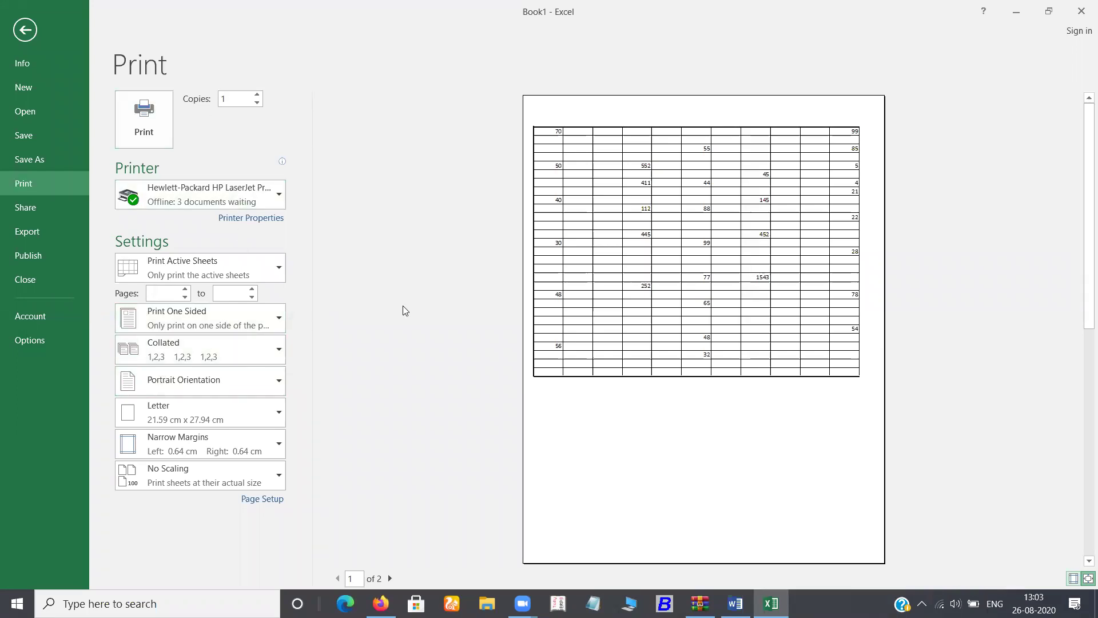
left_click(627, 286)
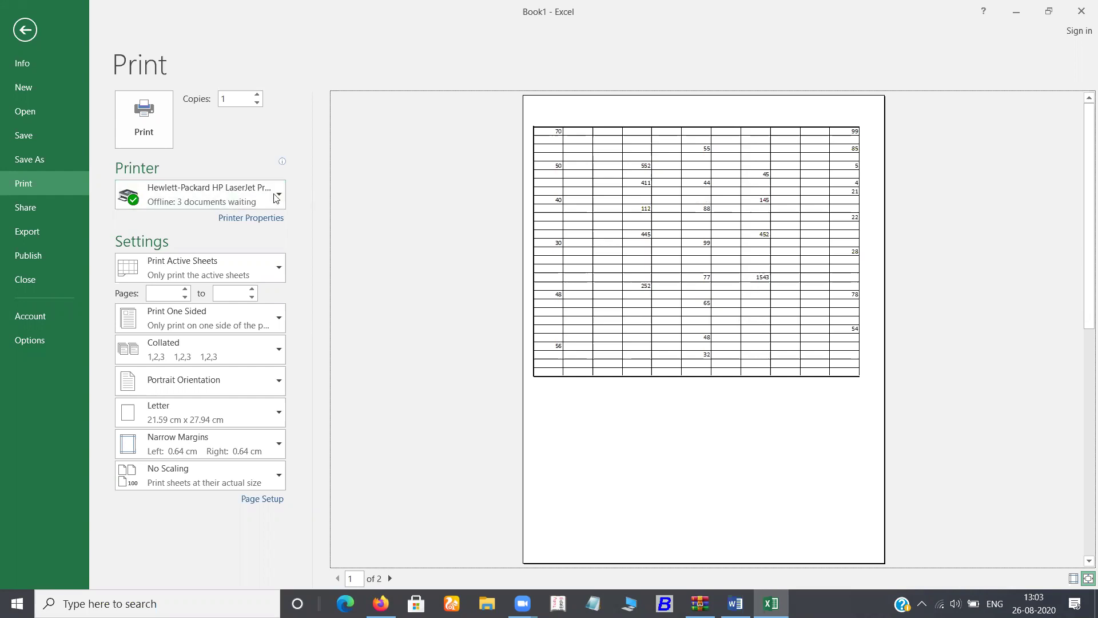
View the printer properties and the page setup settings, closing both without changes
left_click(271, 218)
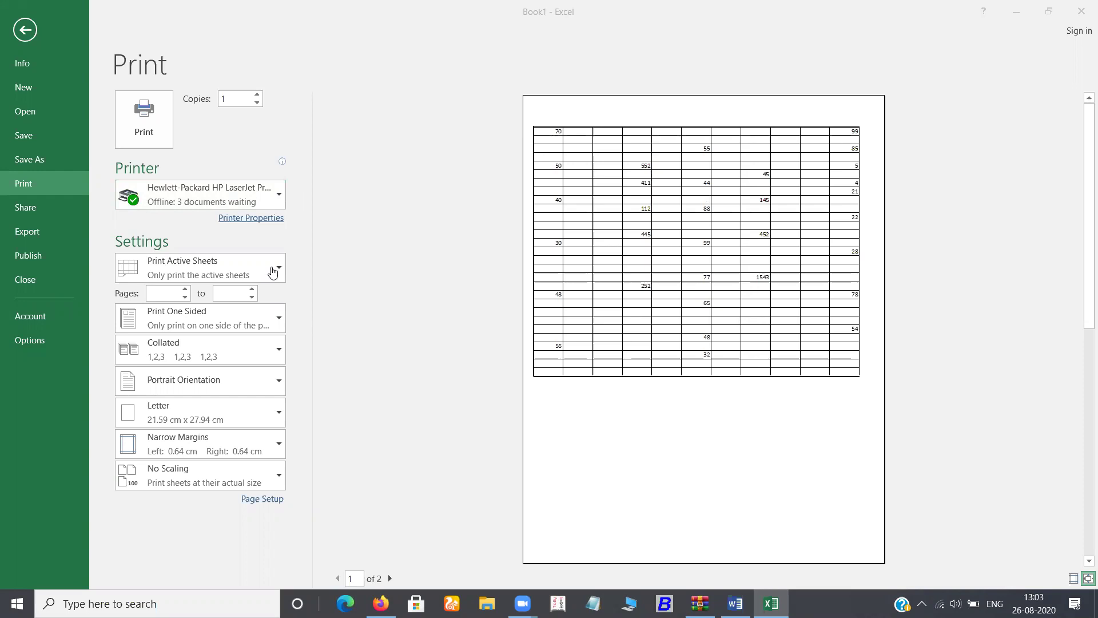
left_click(439, 18)
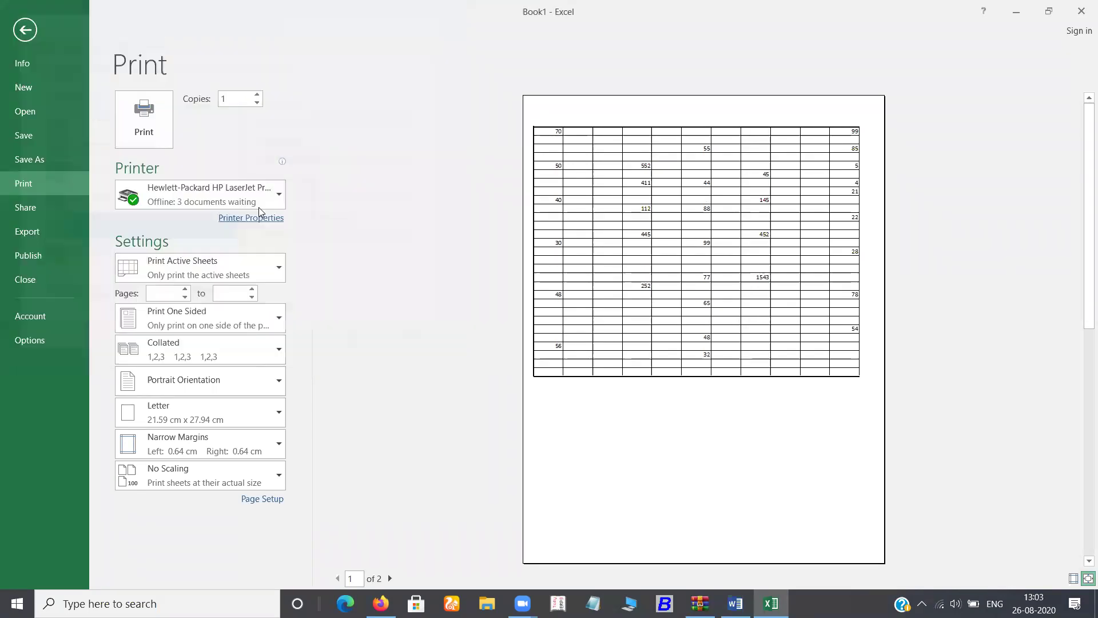
left_click(278, 505)
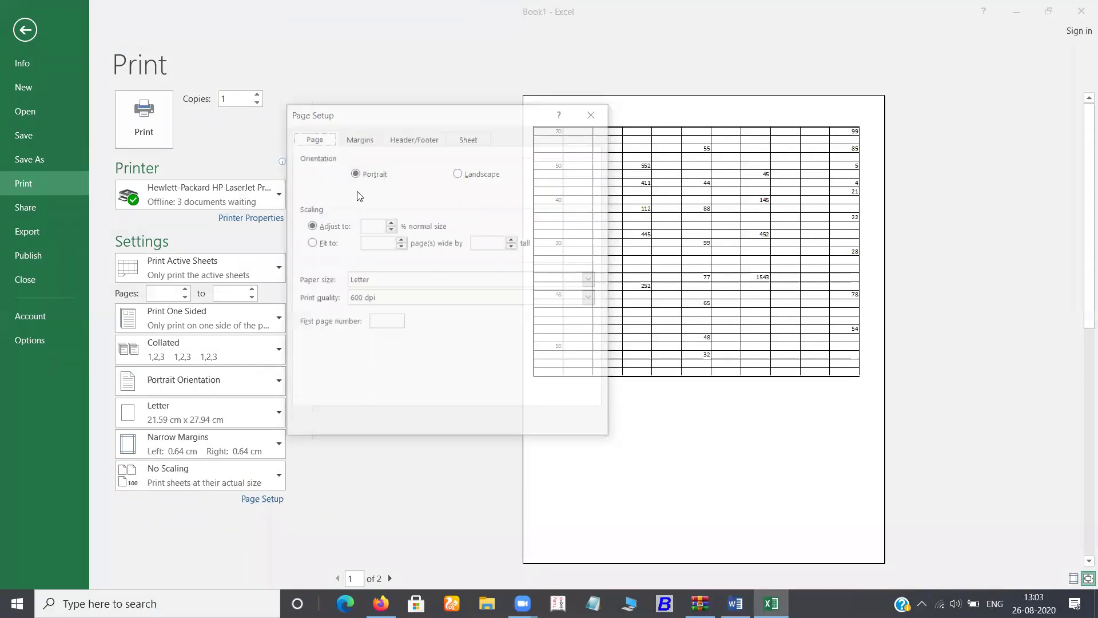
left_click(583, 117)
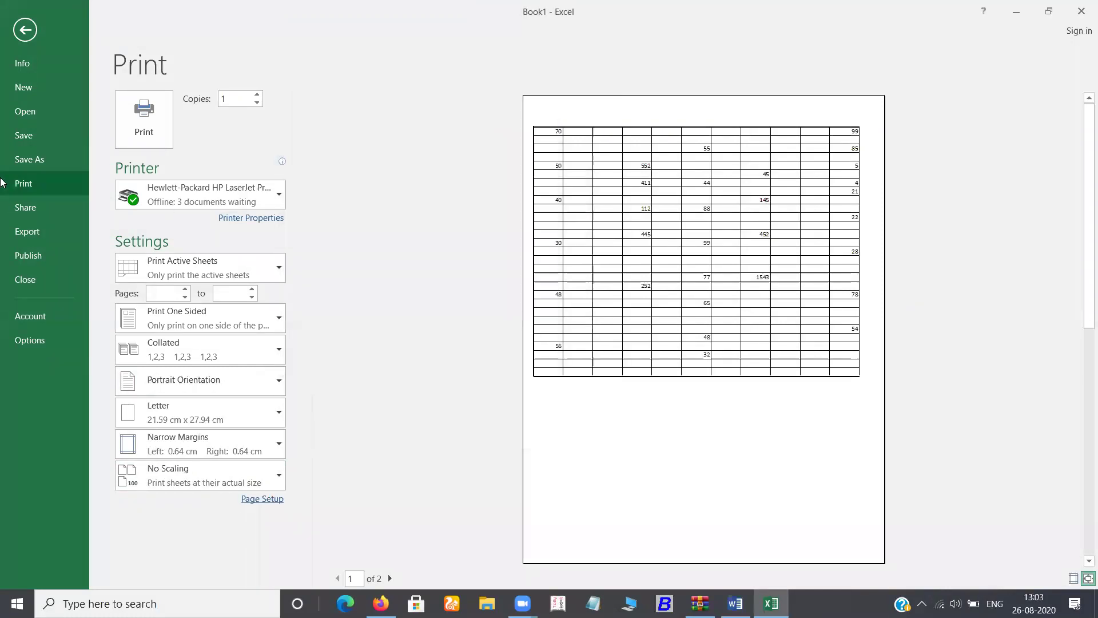
Set the page orientation to Landscape in the page setup
left_click(266, 502)
left_click(364, 175)
left_click(457, 172)
left_click(496, 428)
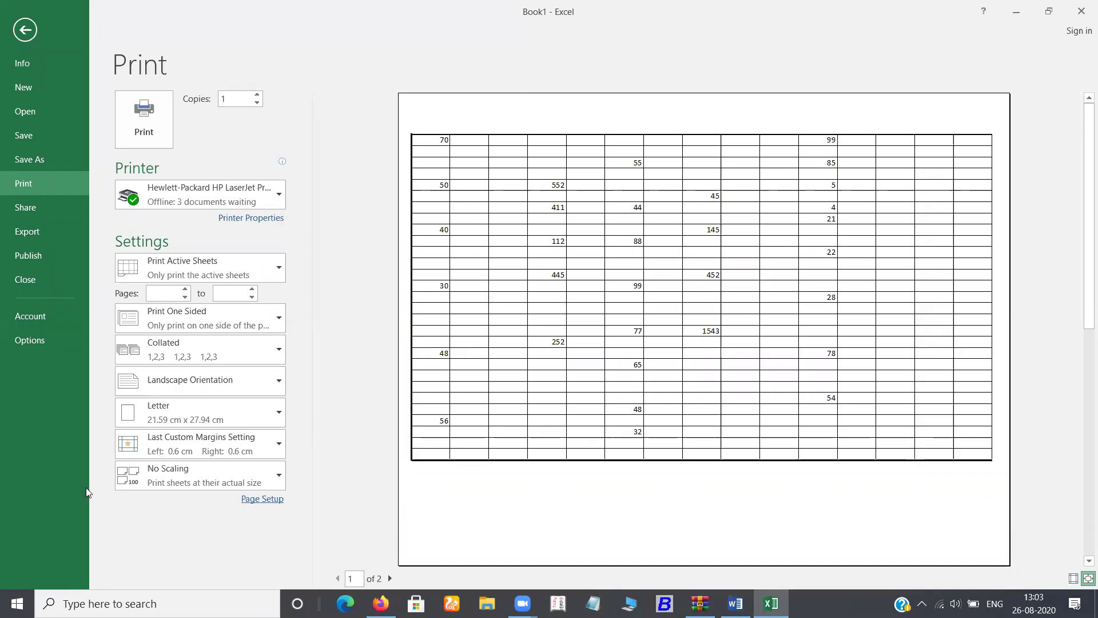
Switch the page orientation to Portrait to compare the preview and return it to Landscape
left_click(260, 500)
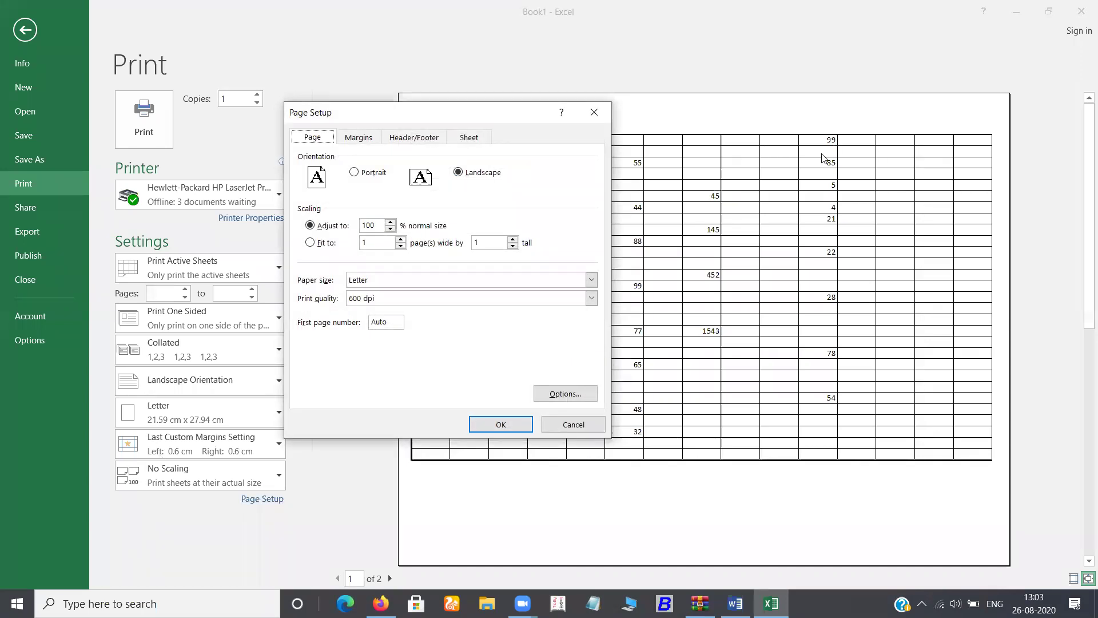
left_click(355, 173)
left_click(500, 424)
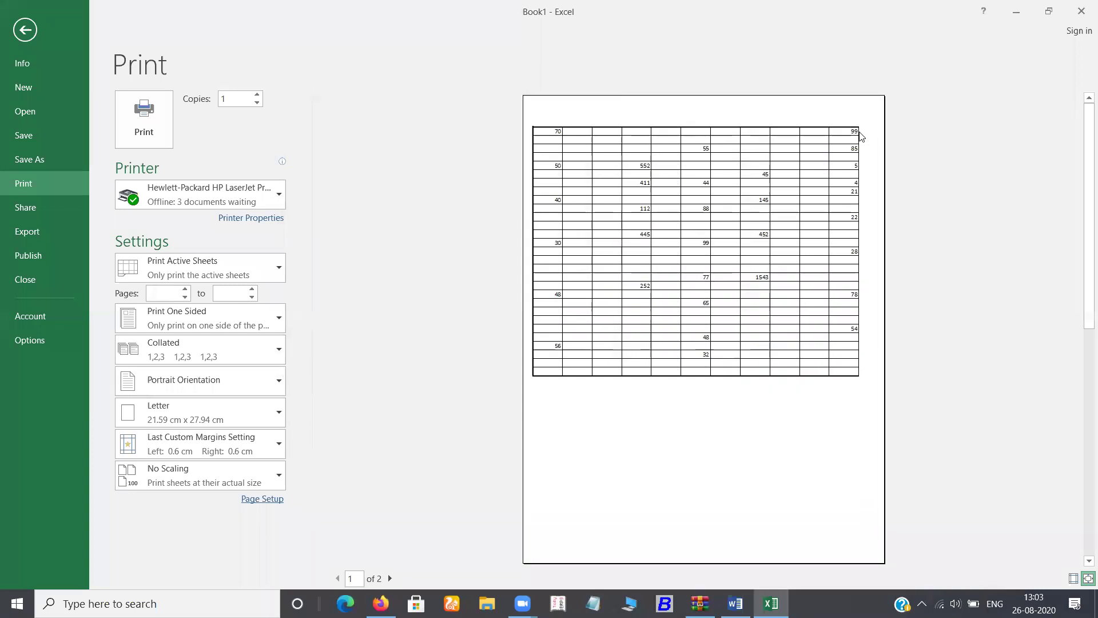
left_click(251, 498)
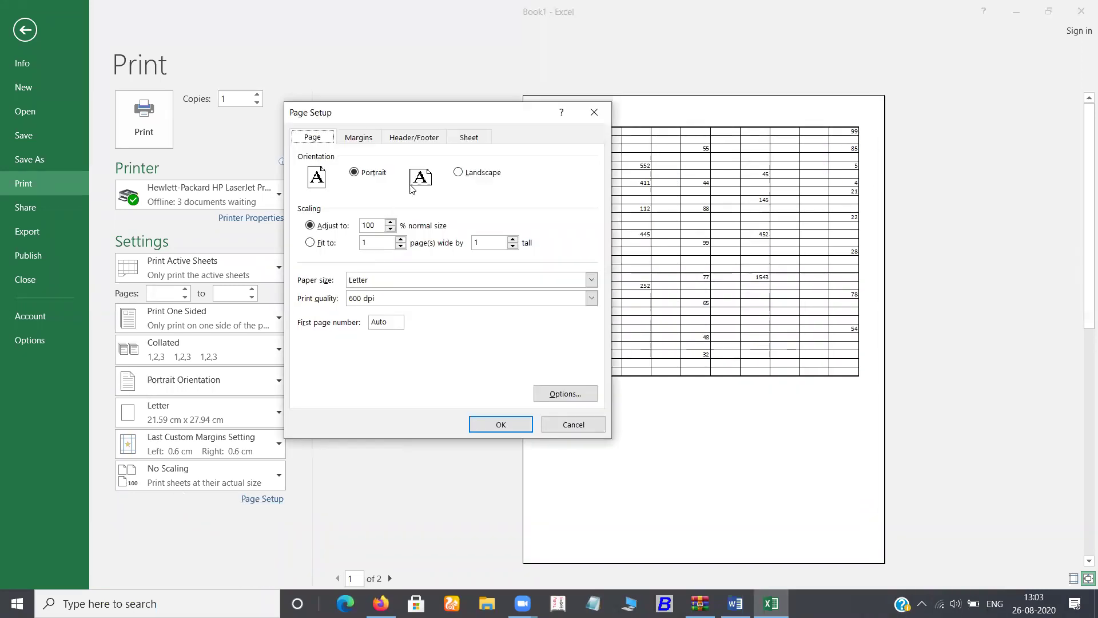
left_click(458, 174)
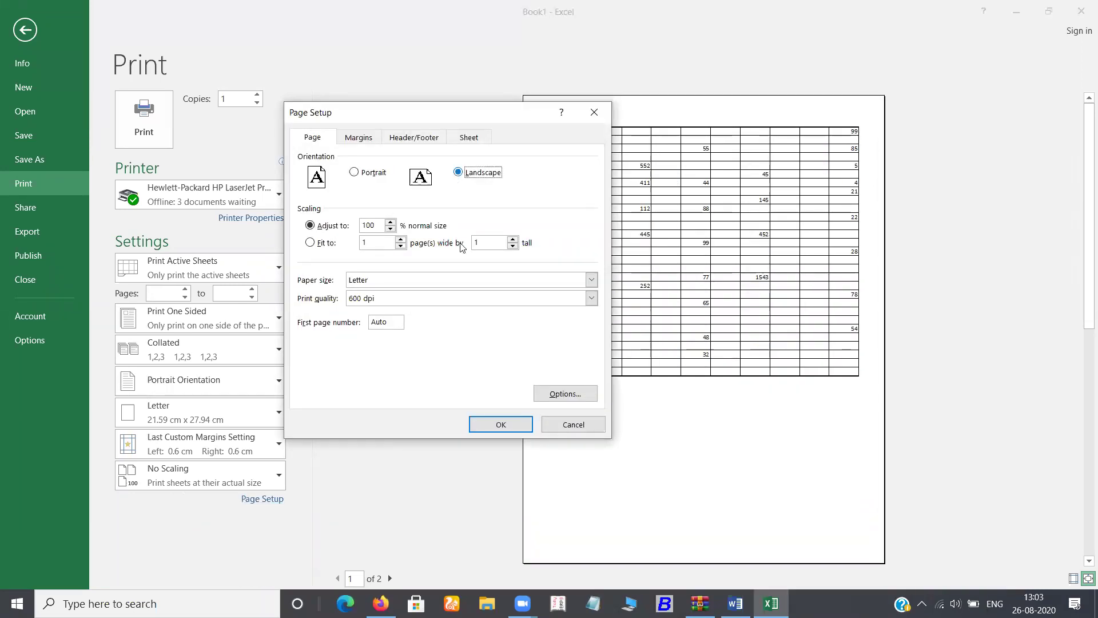
left_click(511, 424)
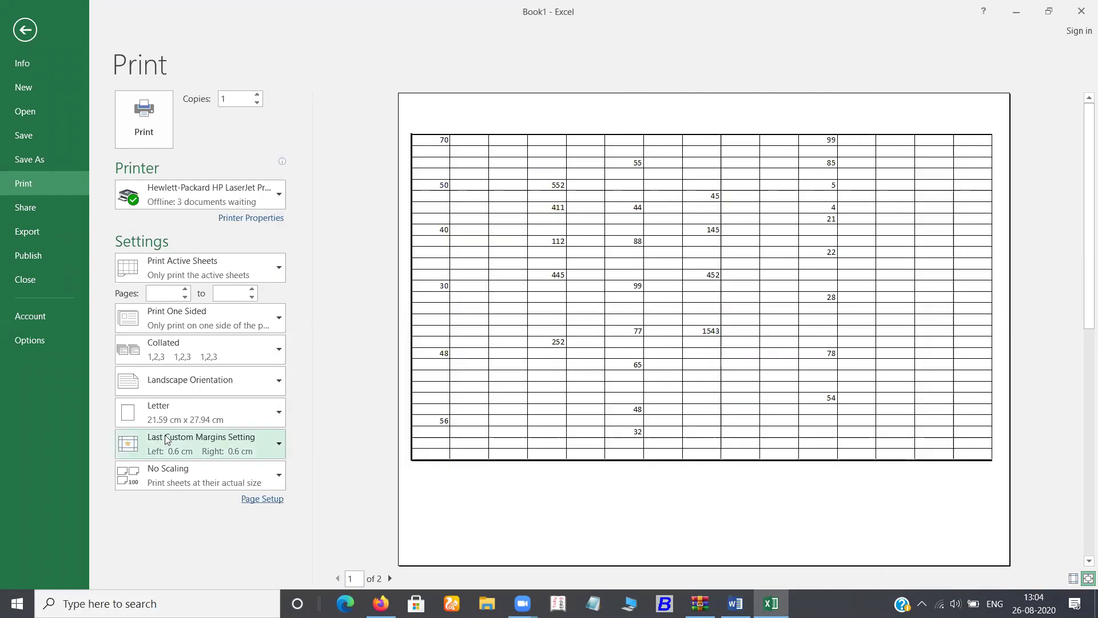
Set the print scaling to 50% of normal size, drawing annotation marks over the page preview before applying it
left_click(245, 499)
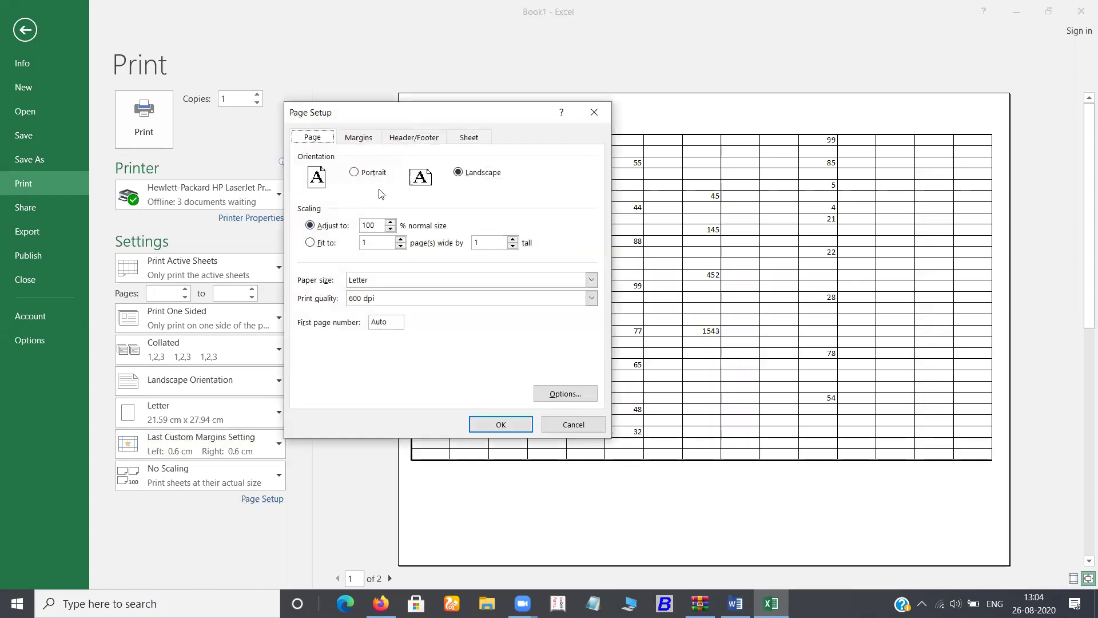
left_click(391, 228)
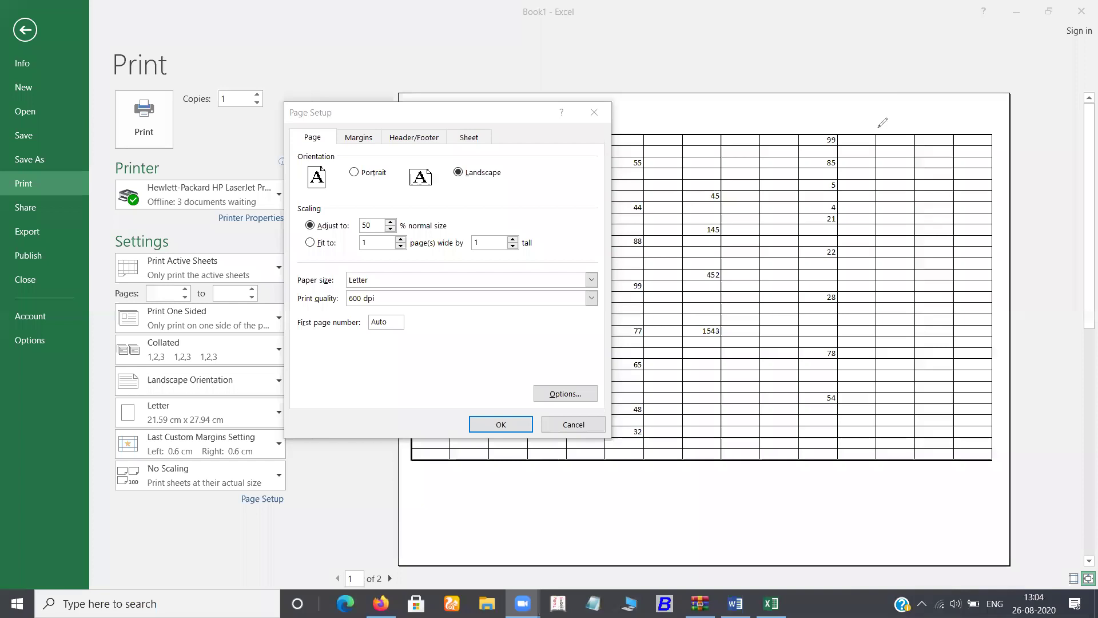
left_click_drag(878, 127, 877, 100)
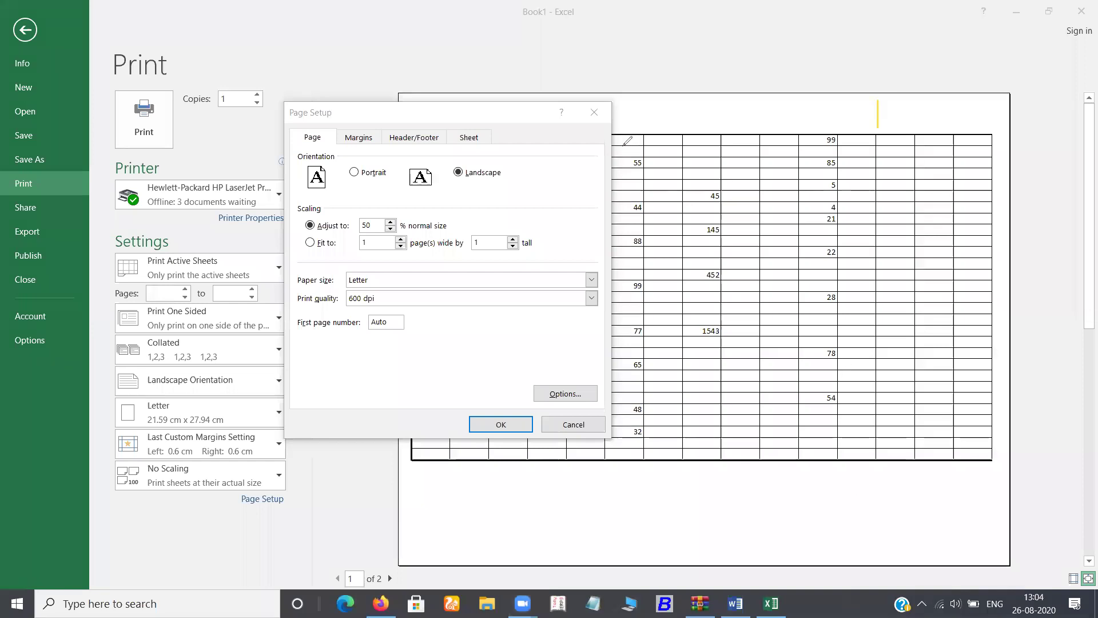
left_click_drag(884, 517, 882, 491)
left_click_drag(891, 480, 873, 484)
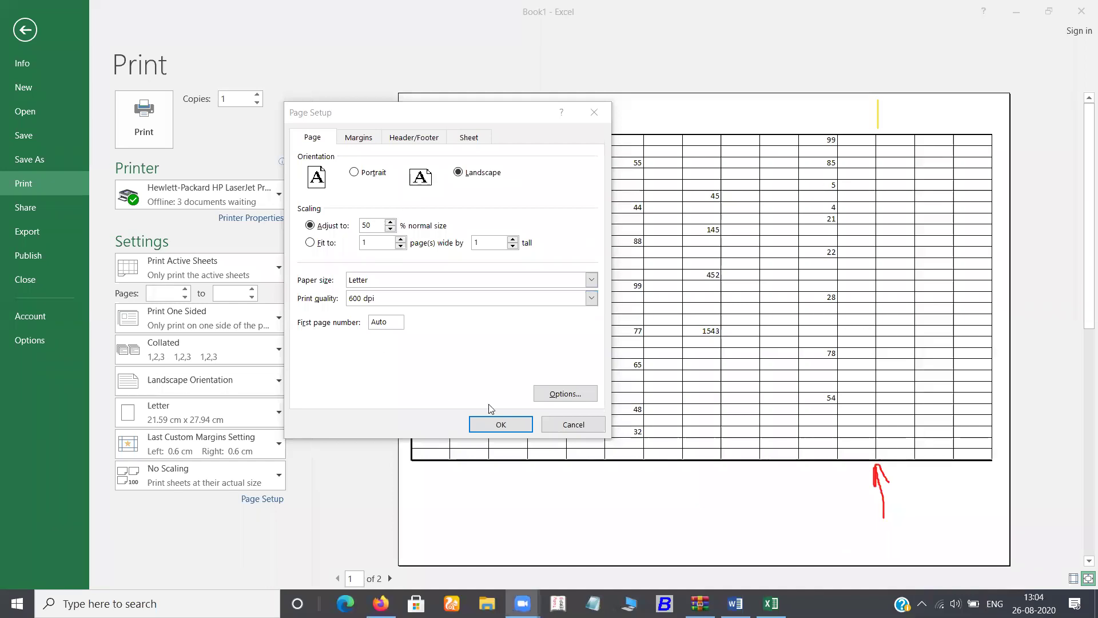
left_click(492, 424)
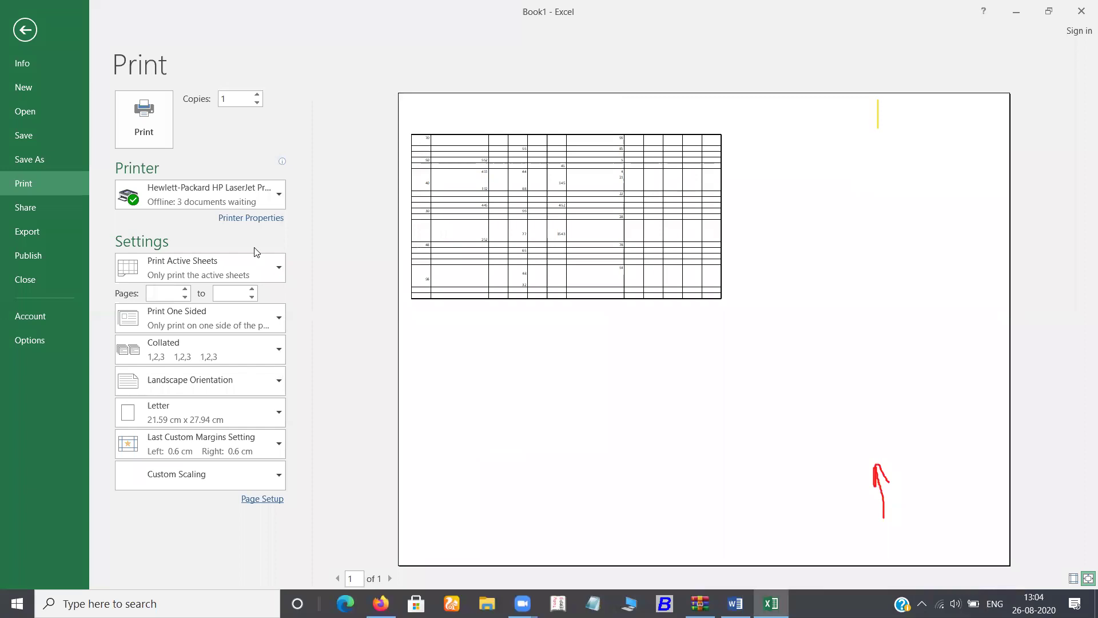
Set the print scaling to 120% of normal size
left_click(263, 499)
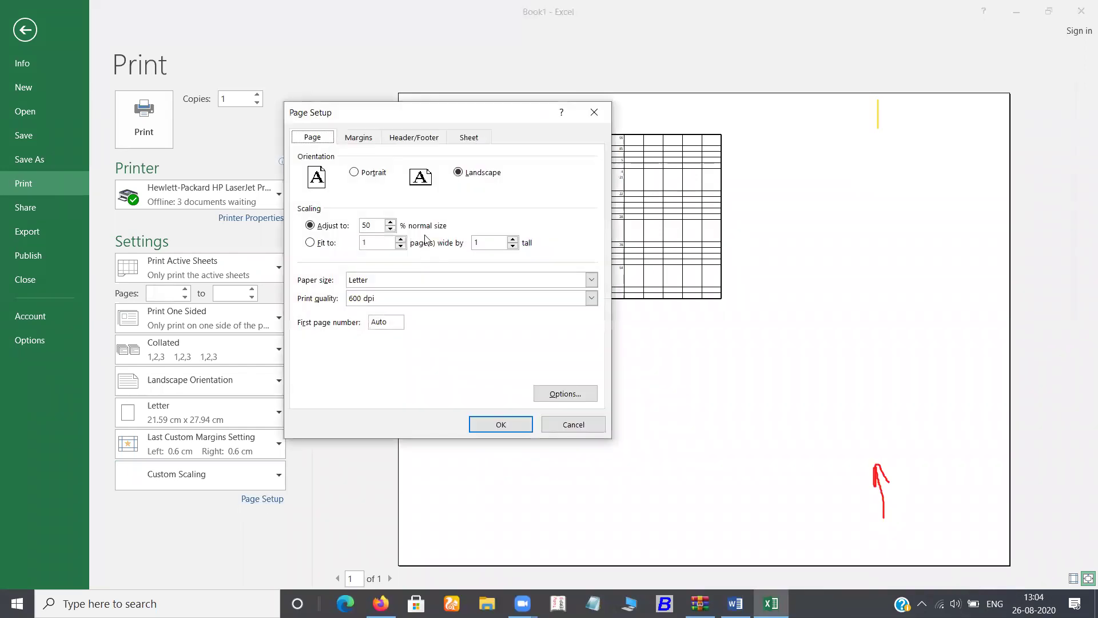
left_click(394, 229)
left_click(475, 425)
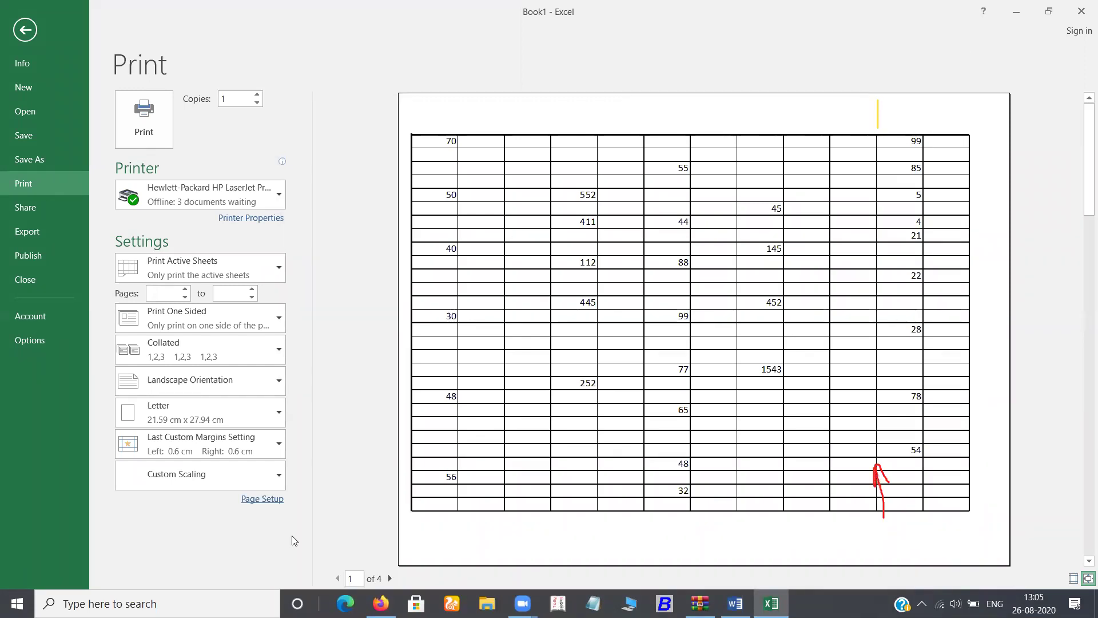
Set the print scaling to 100% of normal size and return to the worksheet
left_click(261, 500)
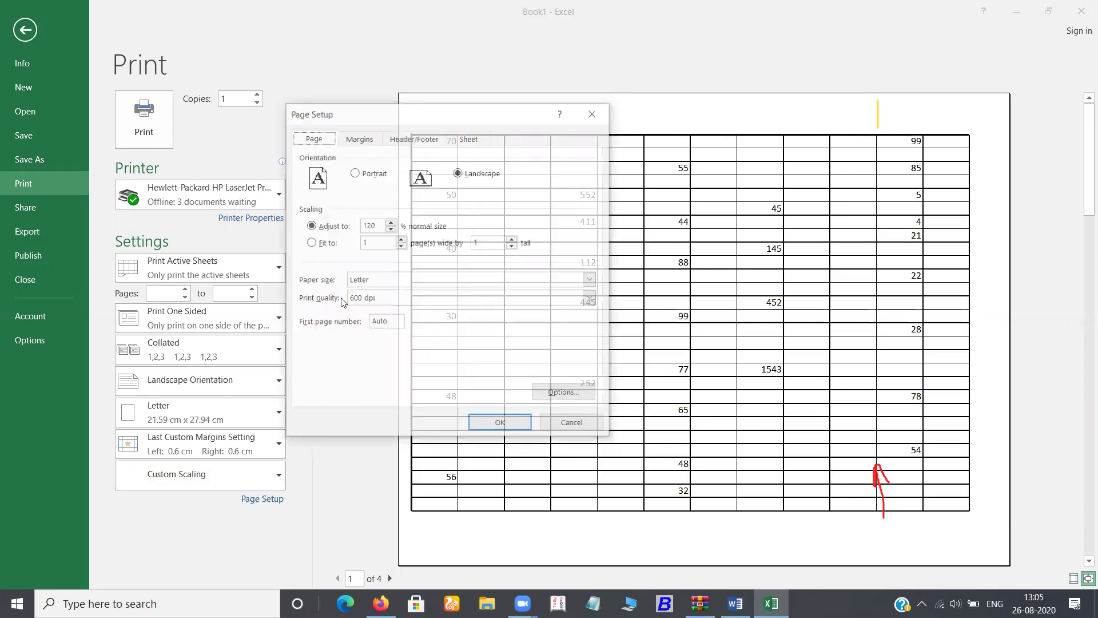
double_click(389, 230)
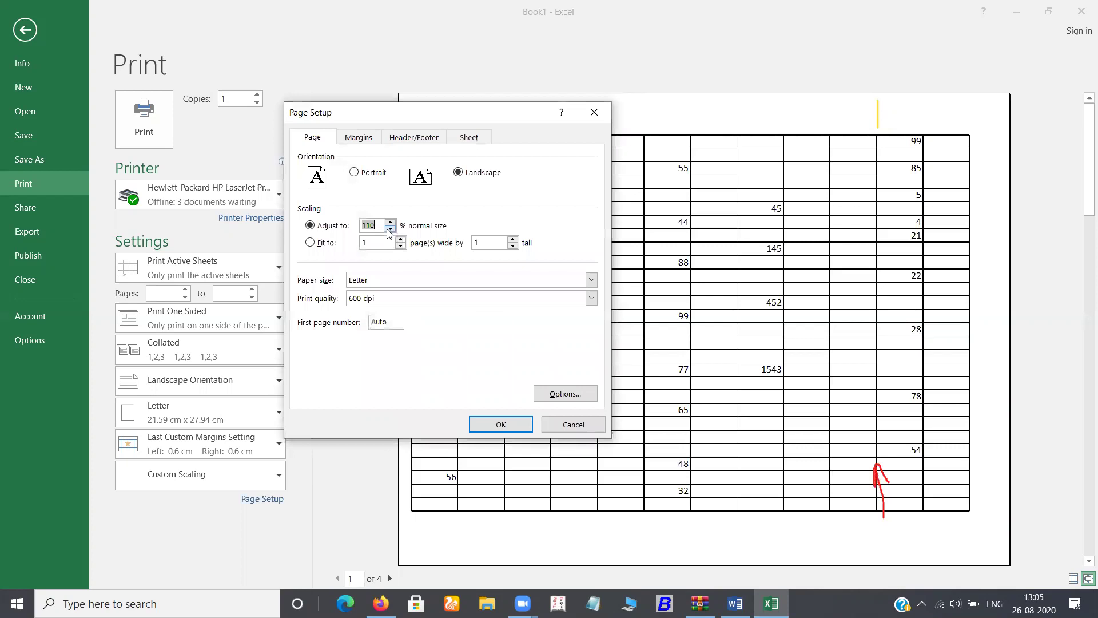
left_click(485, 424)
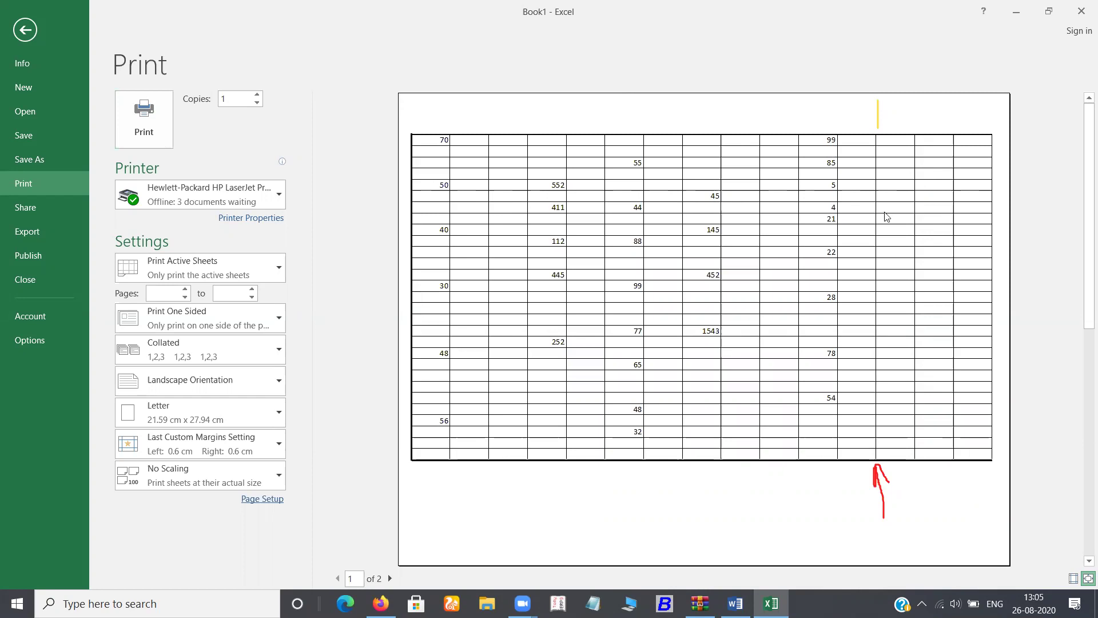
left_click(25, 30)
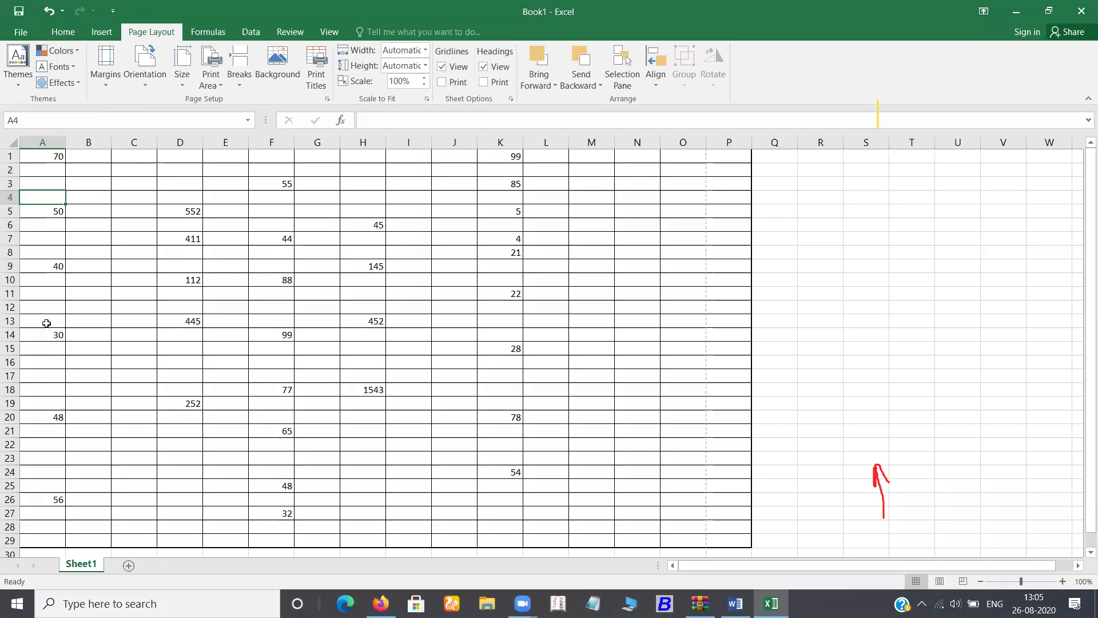
Set the range A1:H15 as the print area and check it in the print preview
left_click_drag(42, 156, 361, 348)
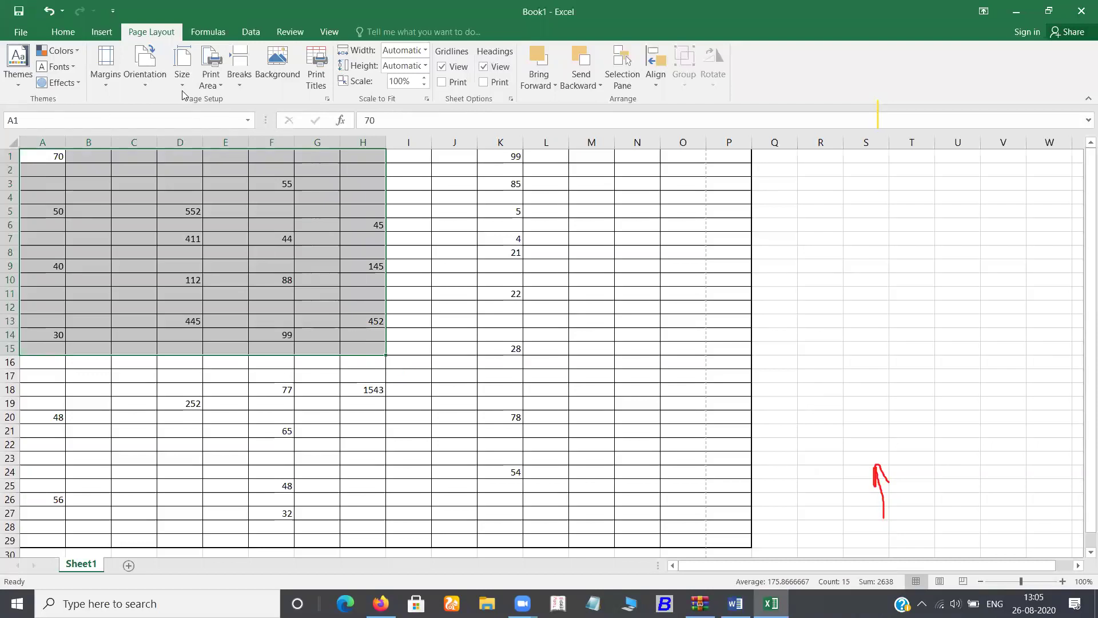
left_click(201, 86)
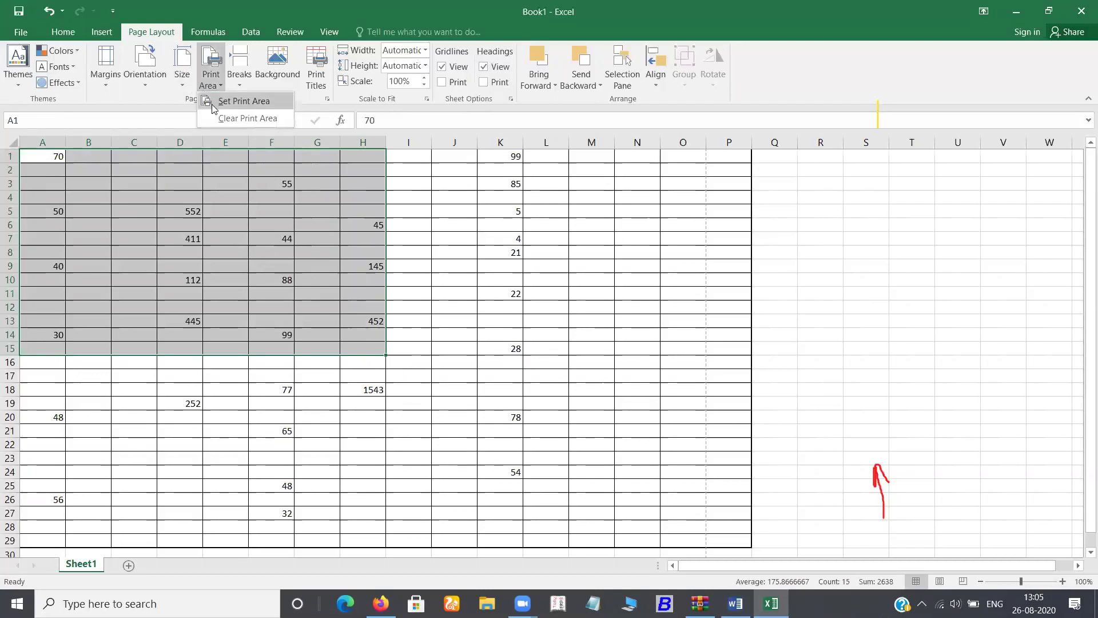
left_click(215, 106)
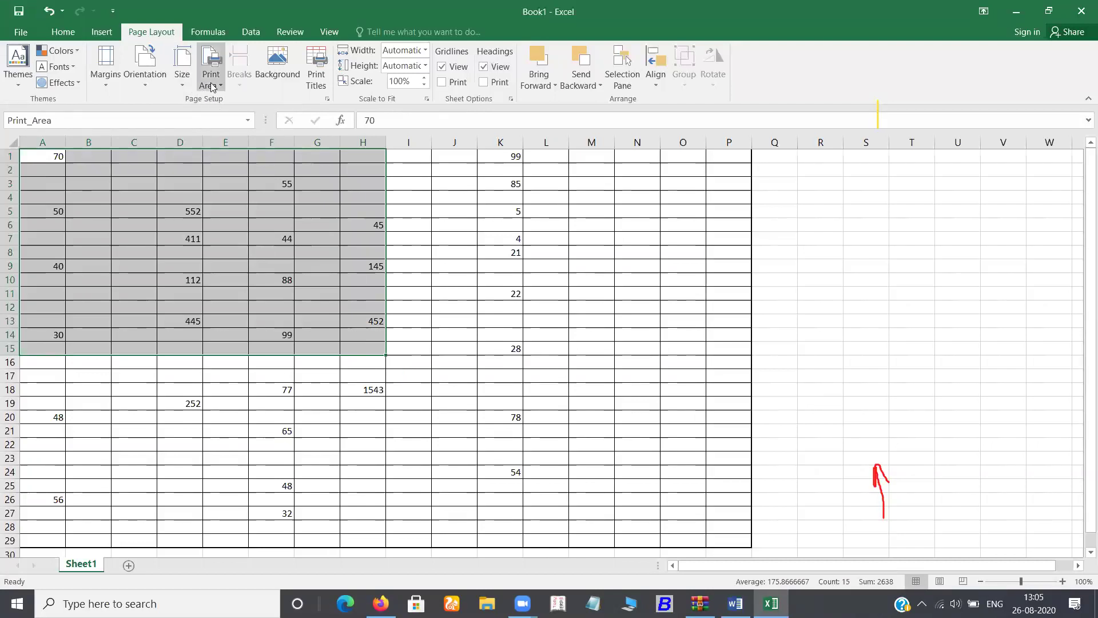
left_click(21, 31)
left_click(23, 183)
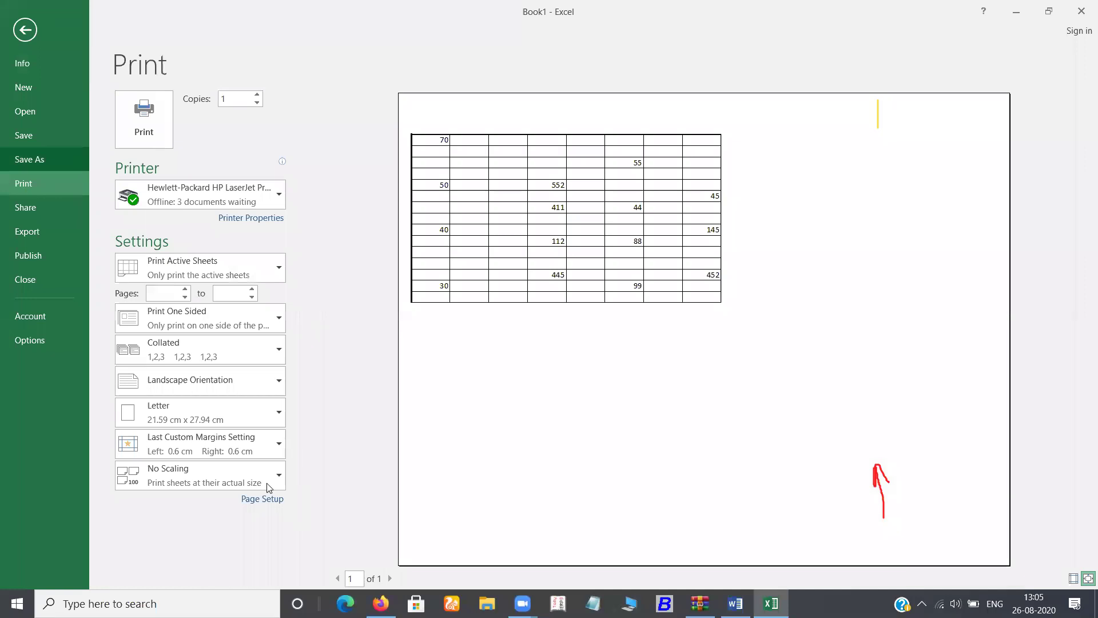
Set the print scaling to 150% of normal size and return to the worksheet
left_click(263, 498)
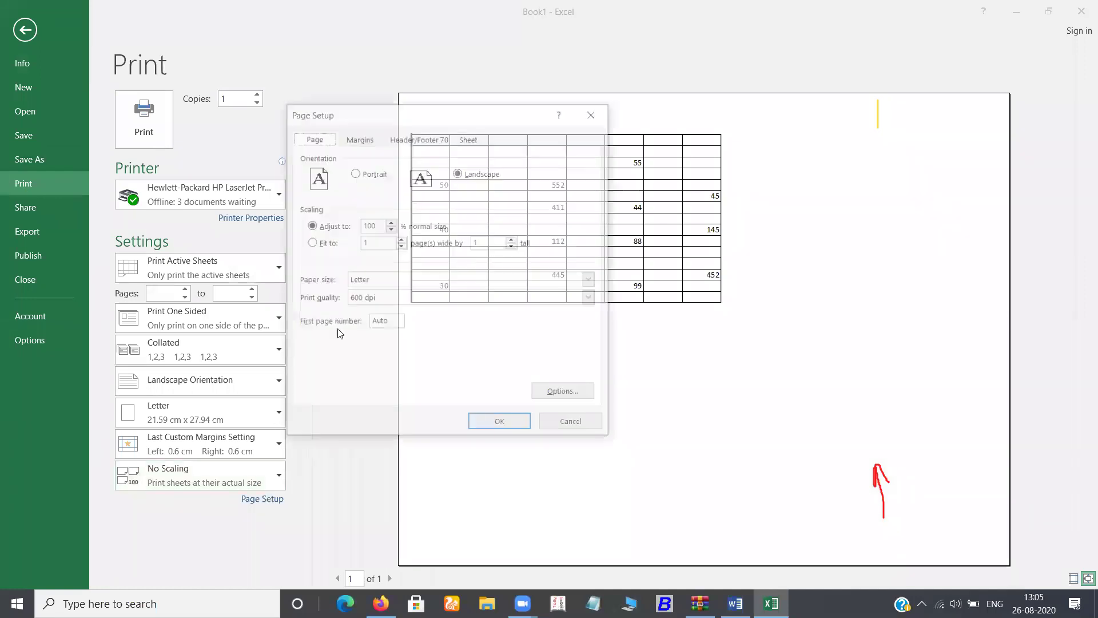
left_click(393, 224)
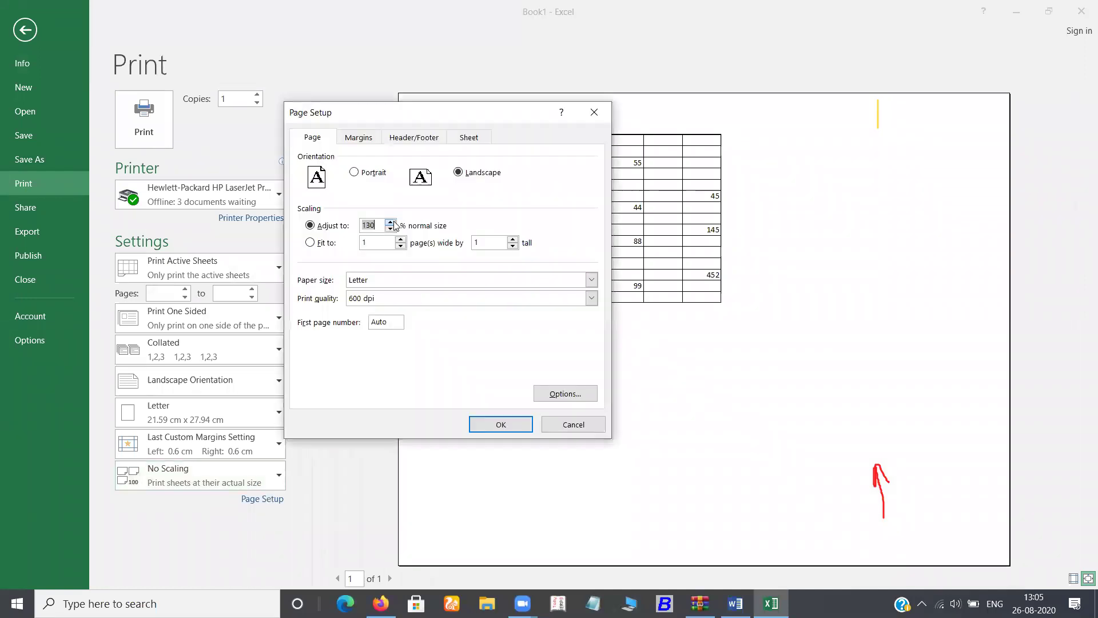
left_click(391, 222)
left_click(390, 222)
left_click(485, 431)
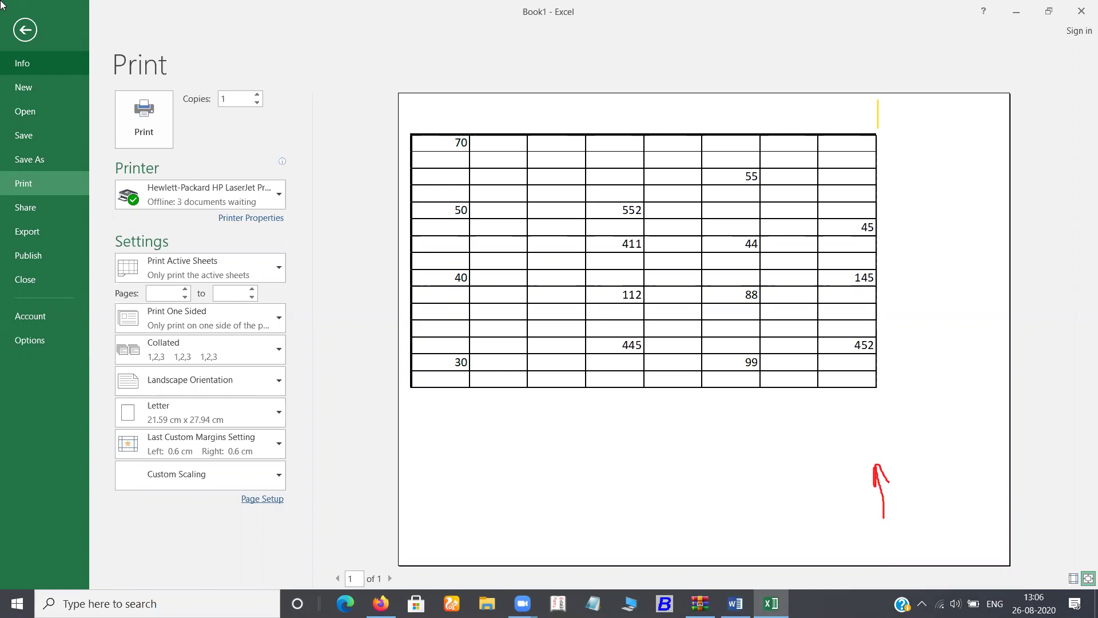
left_click(33, 30)
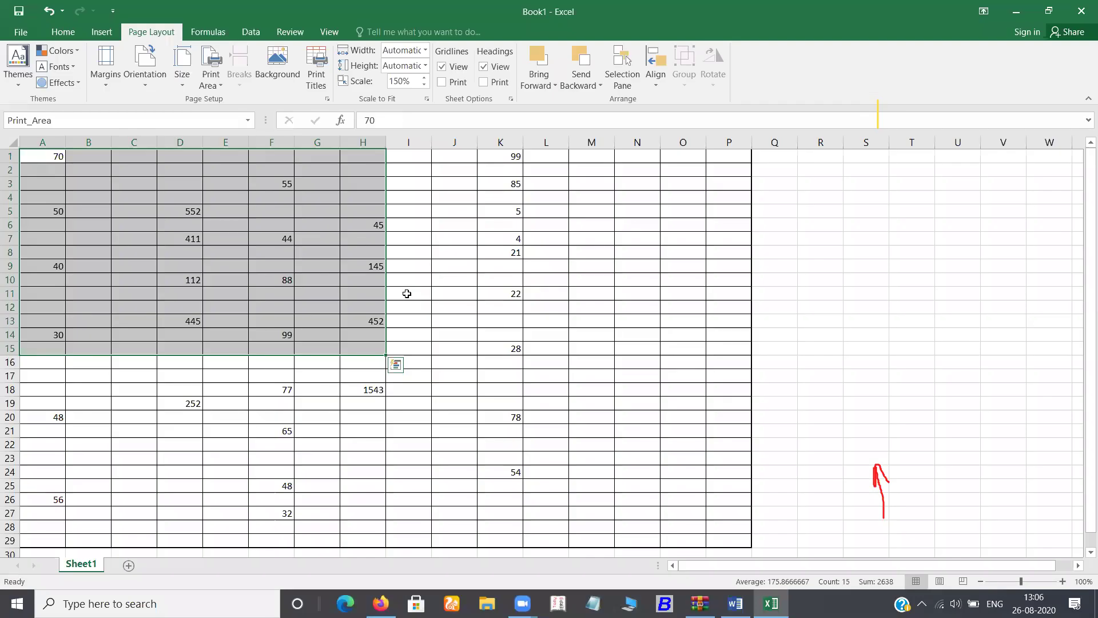
Apply the Normal margins preset to the sheet and compare the print preview before and after the change
key("ctrl+p")
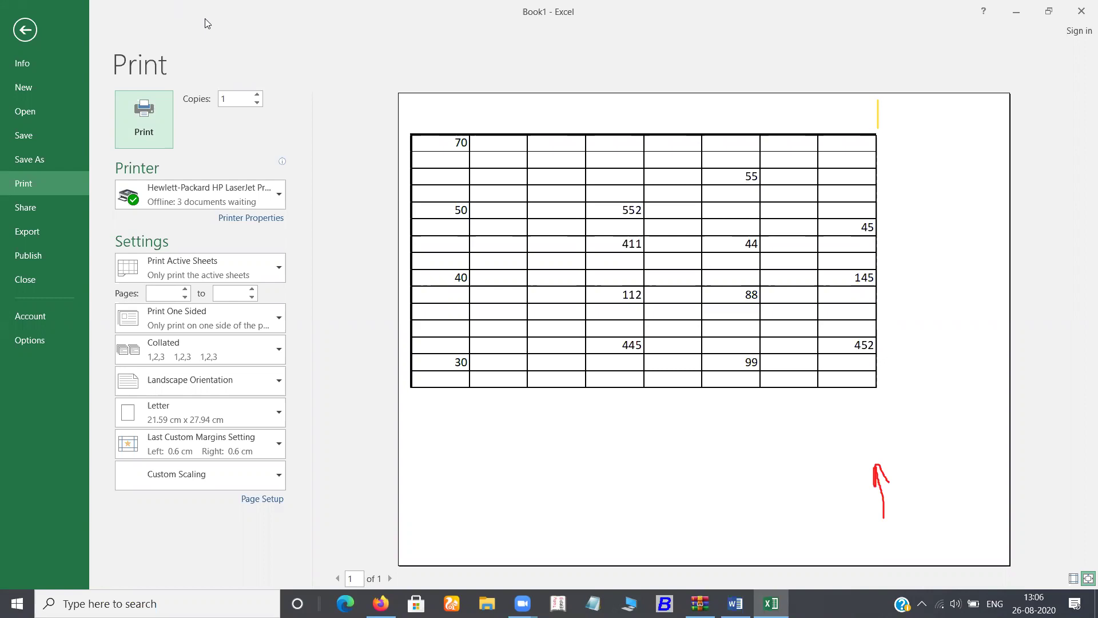
key("Escape")
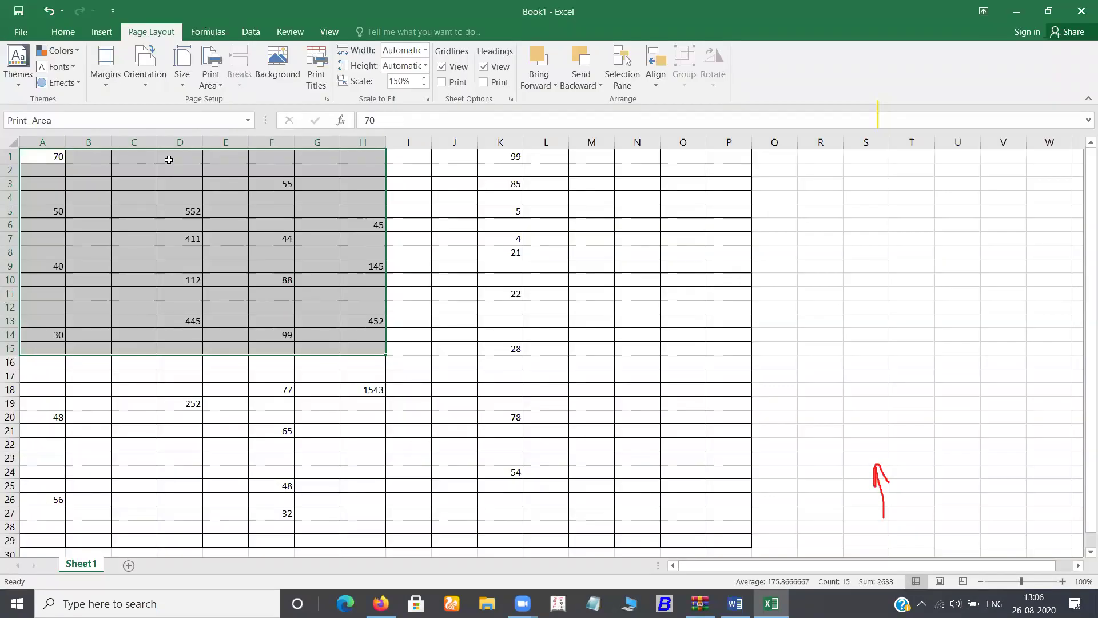
left_click(110, 87)
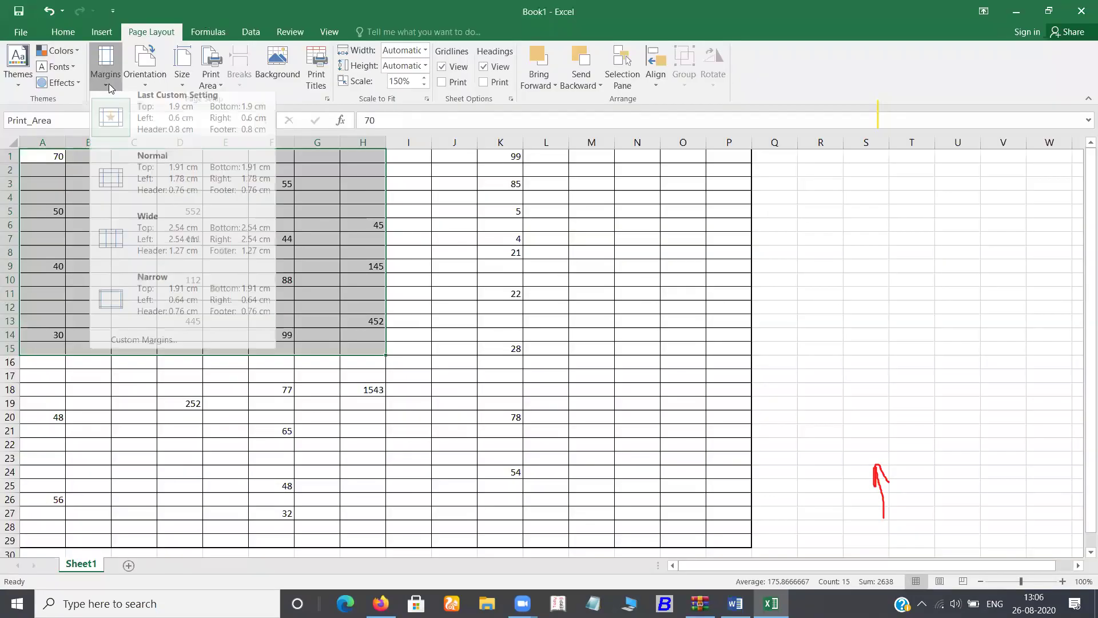
left_click(127, 170)
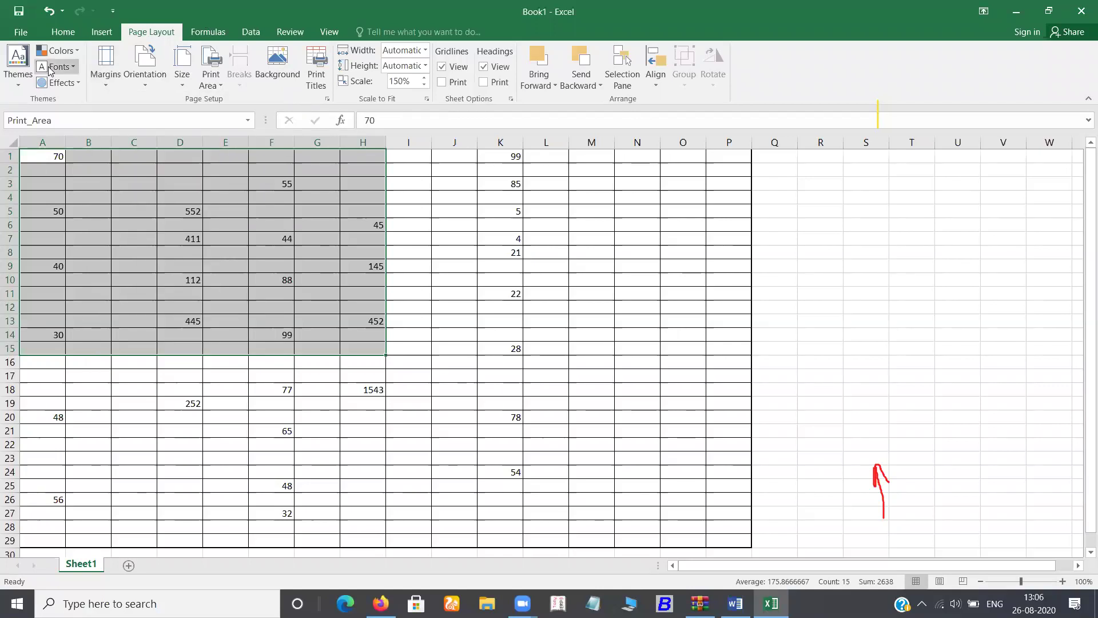
key("ctrl+p")
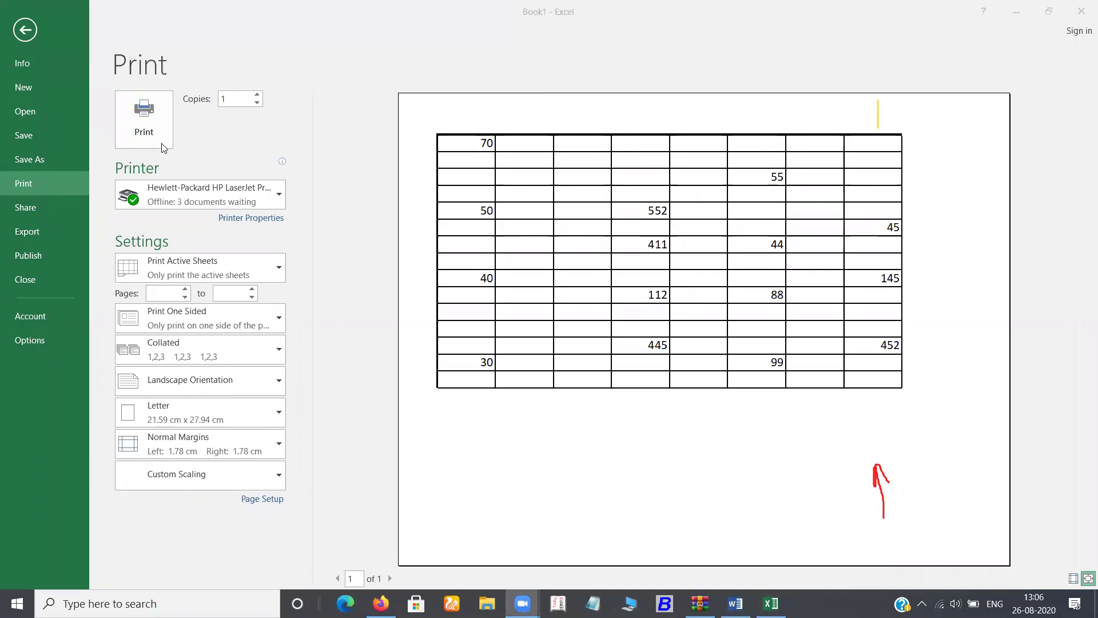
left_click(24, 33)
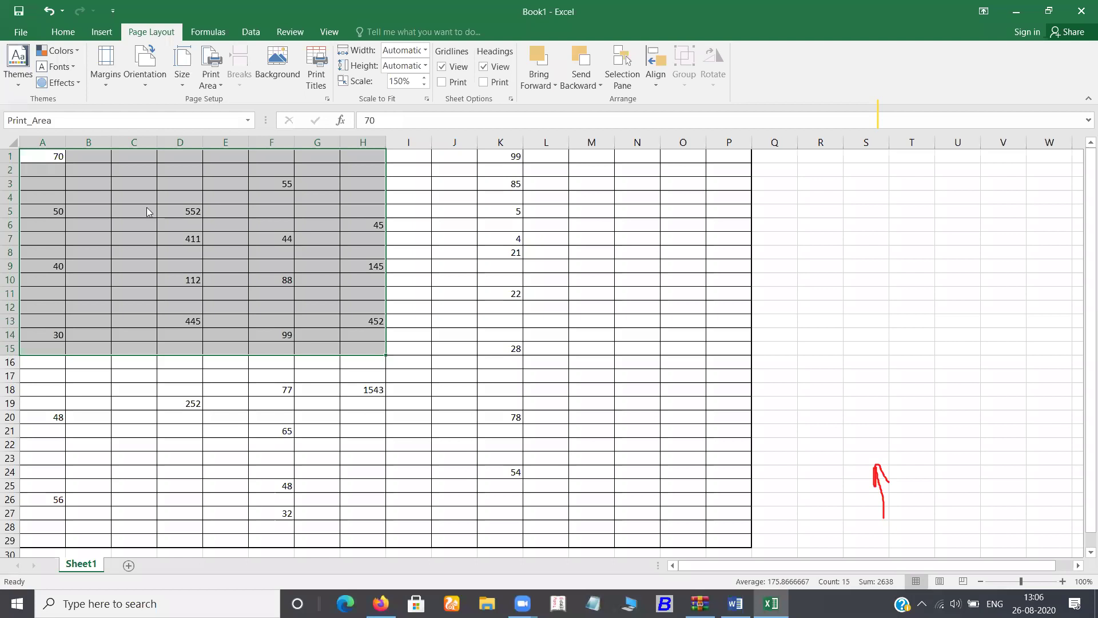
Apply the Wide margins preset and check the page in the print preview
left_click(139, 254)
key("ctrl+p")
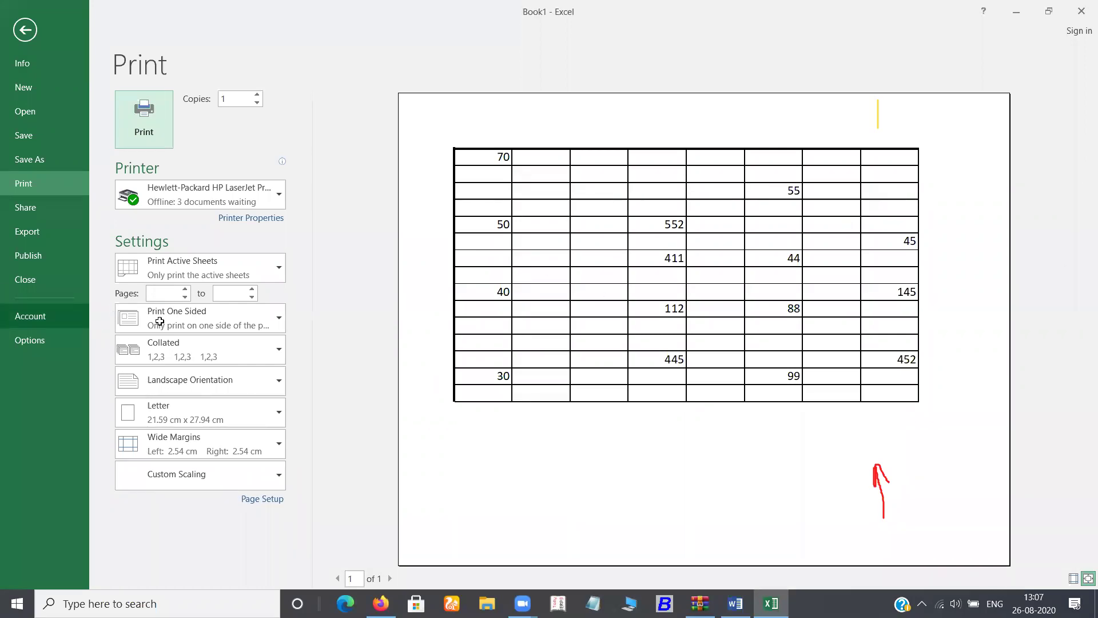
key("Escape")
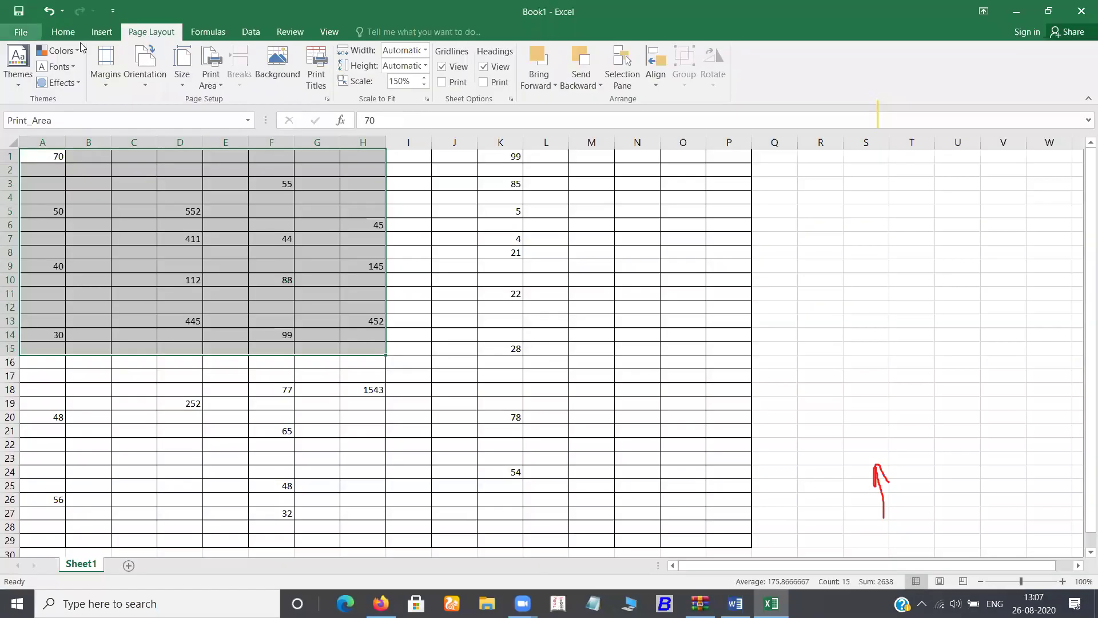
Switch the page orientation between Portrait and Landscape, leave it on Portrait, and open the print preview
left_click(107, 66)
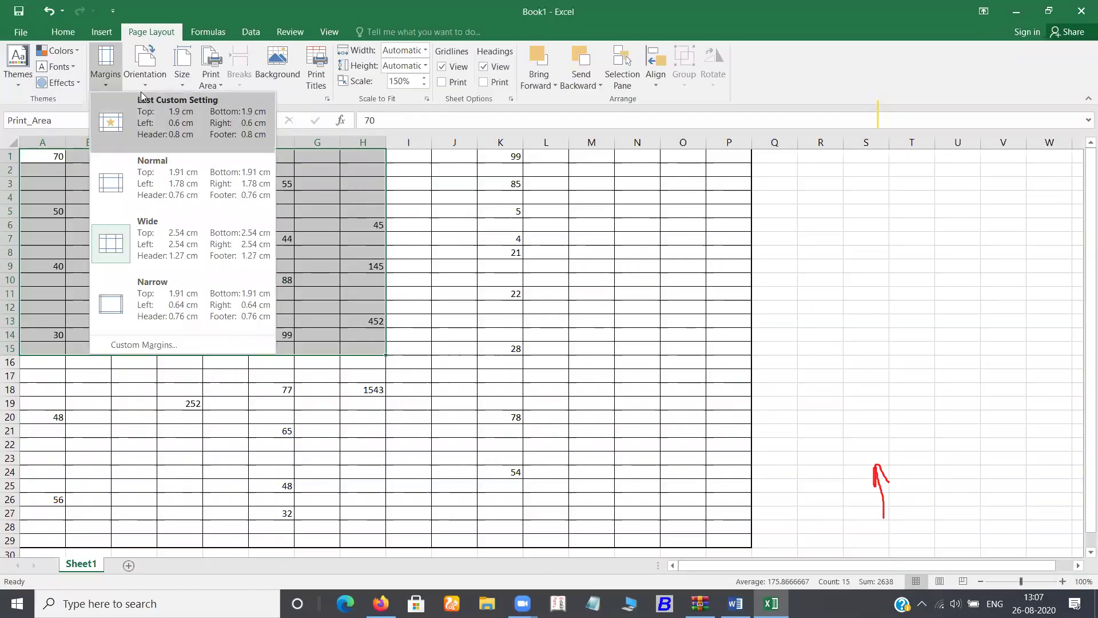
left_click(143, 72)
left_click(150, 108)
left_click(146, 77)
left_click(152, 138)
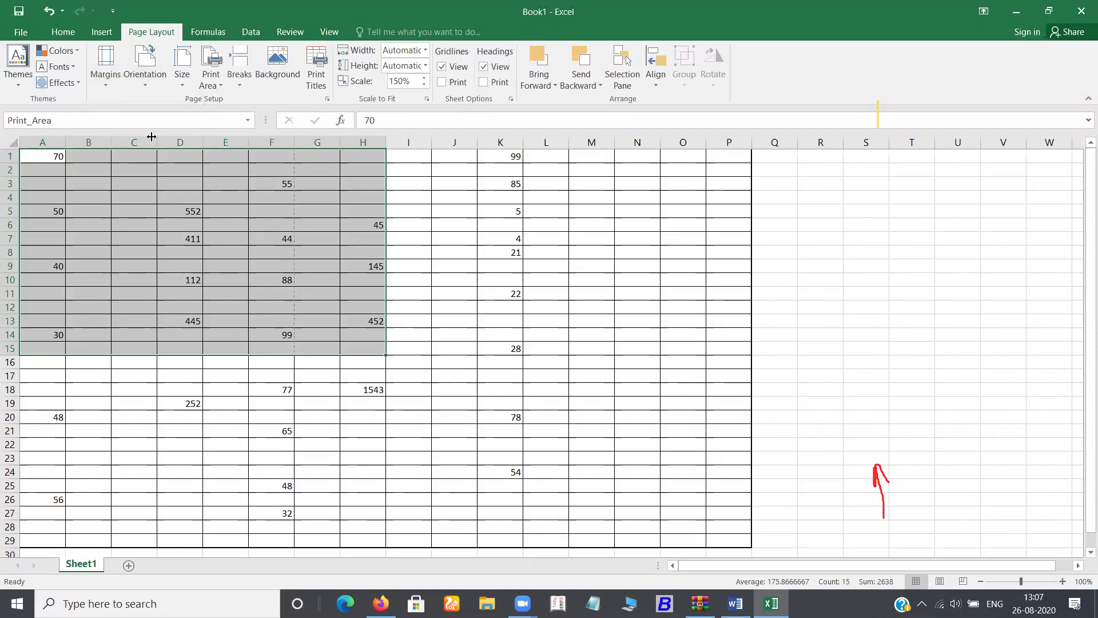
left_click(152, 59)
left_click(159, 102)
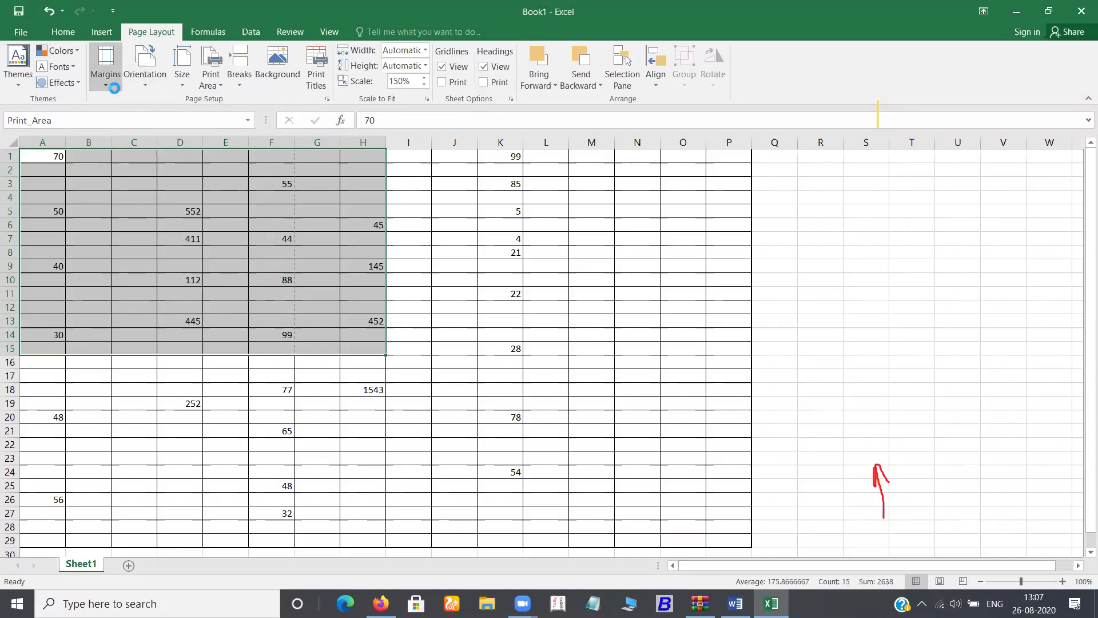
key("ctrl+p")
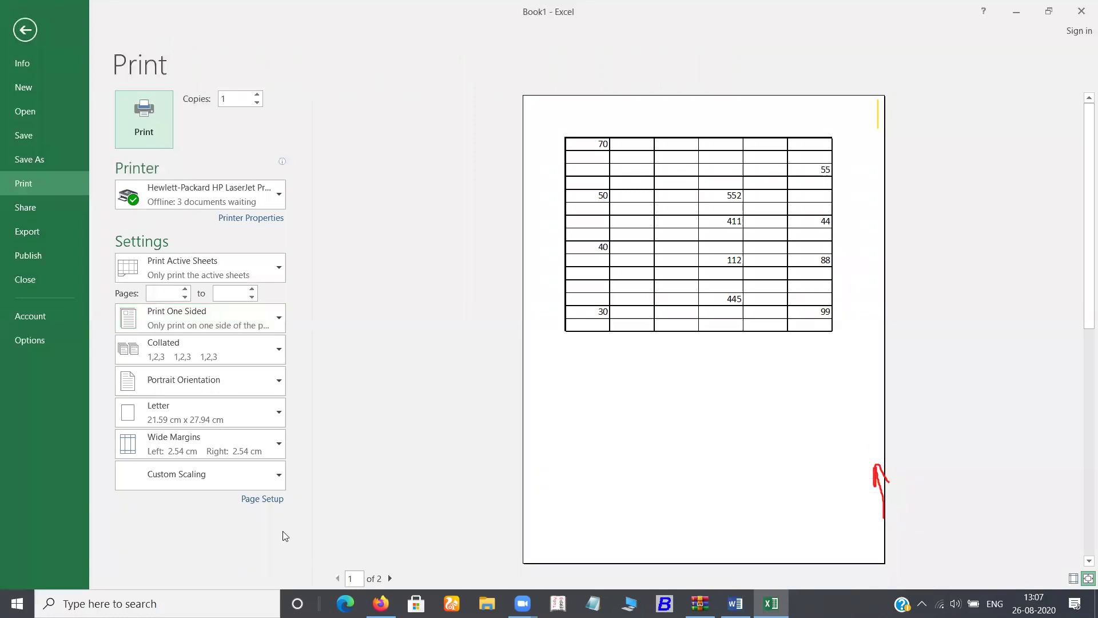
Set the orientation to Landscape in the page setup and return to the worksheet
left_click(263, 497)
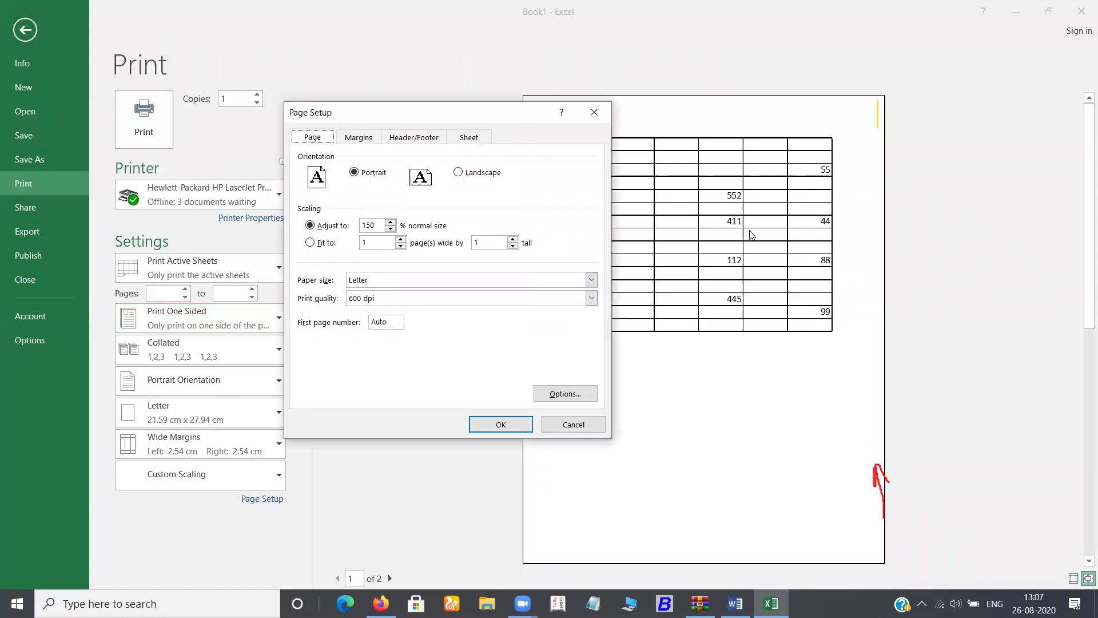
key("Tab")
key("Right")
left_click(501, 424)
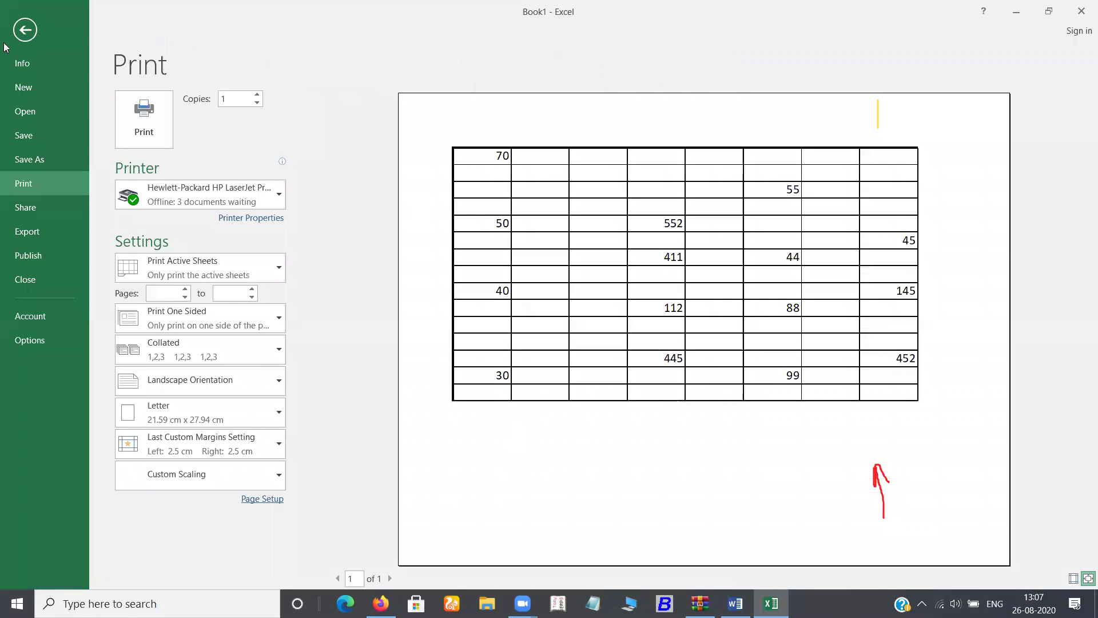
key("Escape")
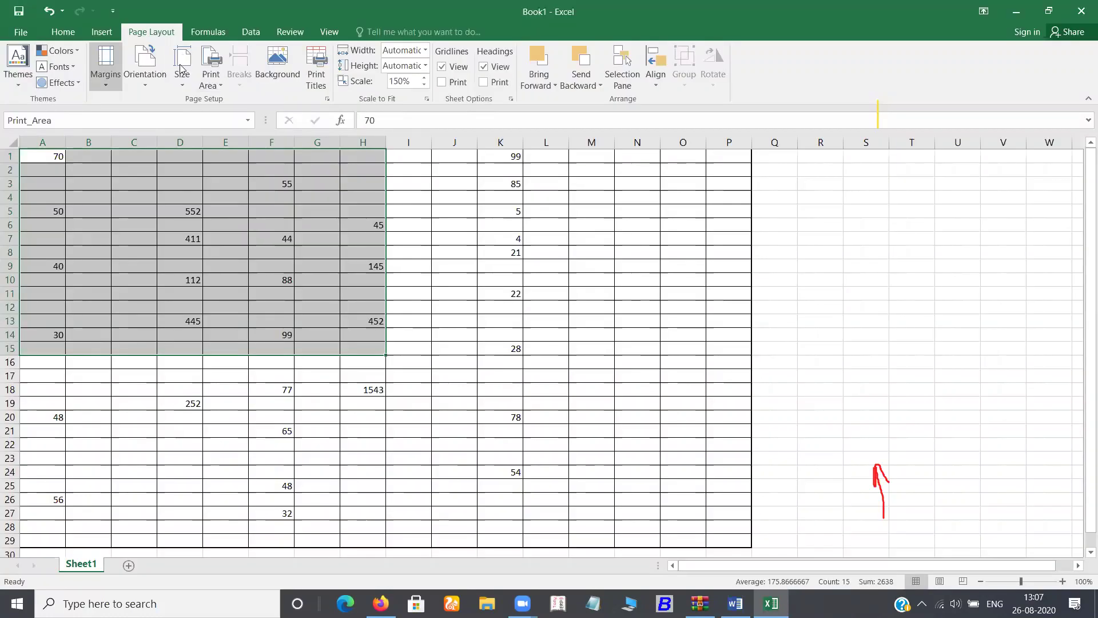
Try the Legal paper size and change the paper size to A4
left_click(183, 67)
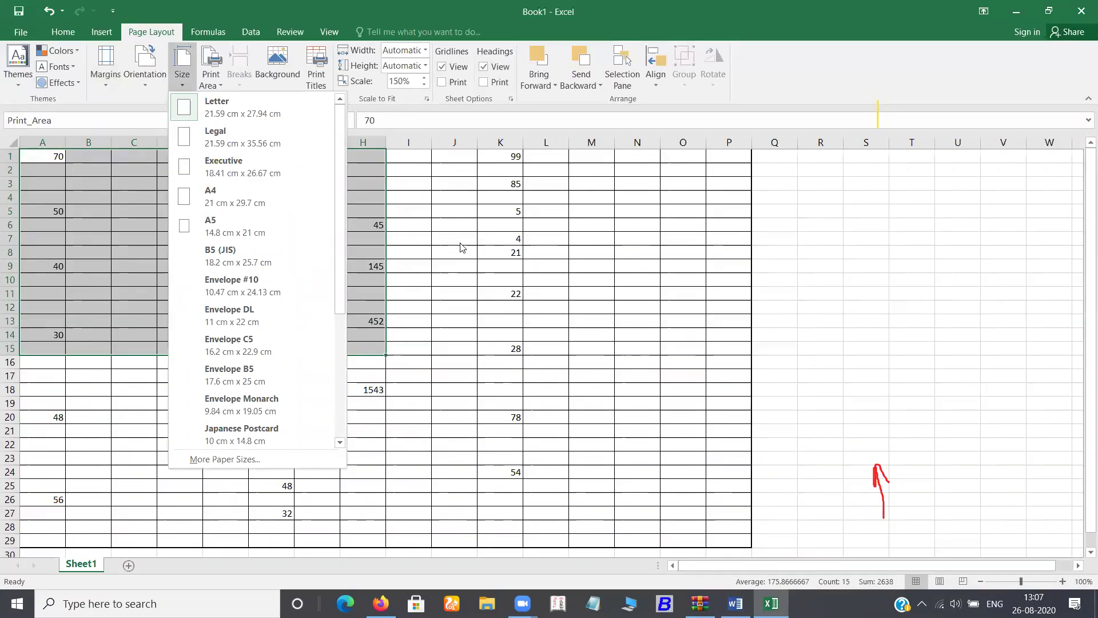
left_click(268, 140)
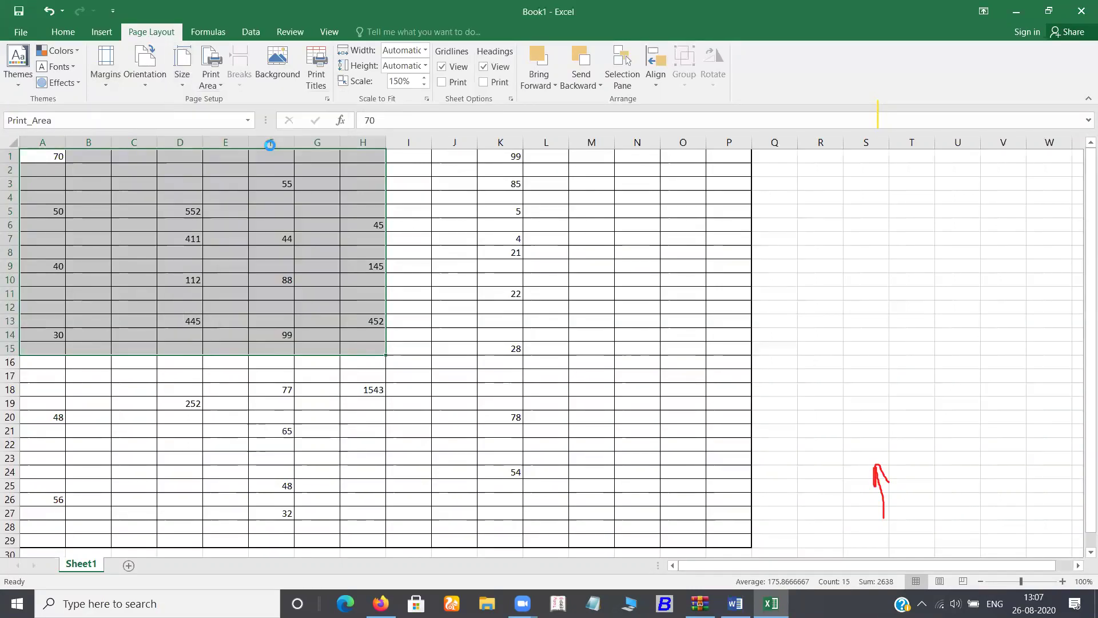
left_click(144, 72)
left_click(182, 71)
left_click(207, 187)
Enter p in cell A1 and check the page in the print preview
type("p")
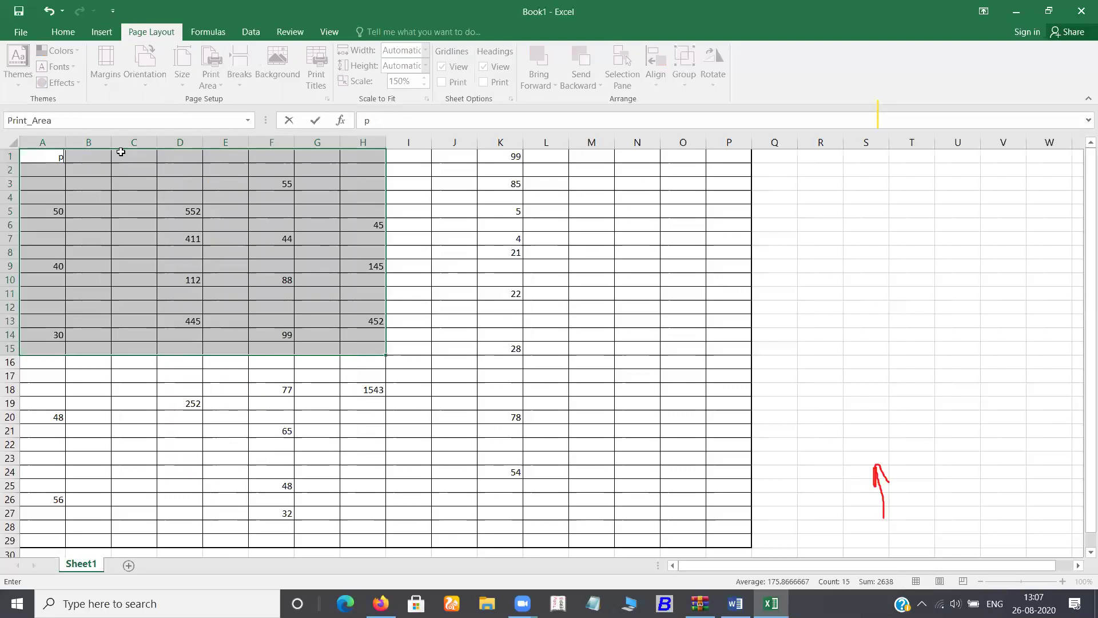
left_click(121, 152)
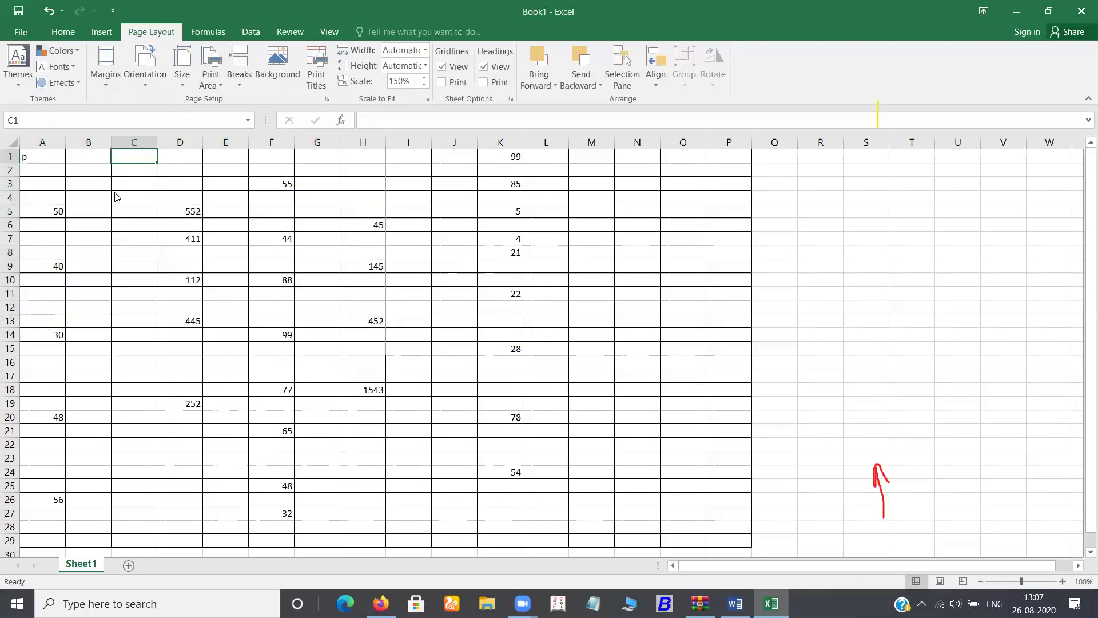
key("ctrl+p")
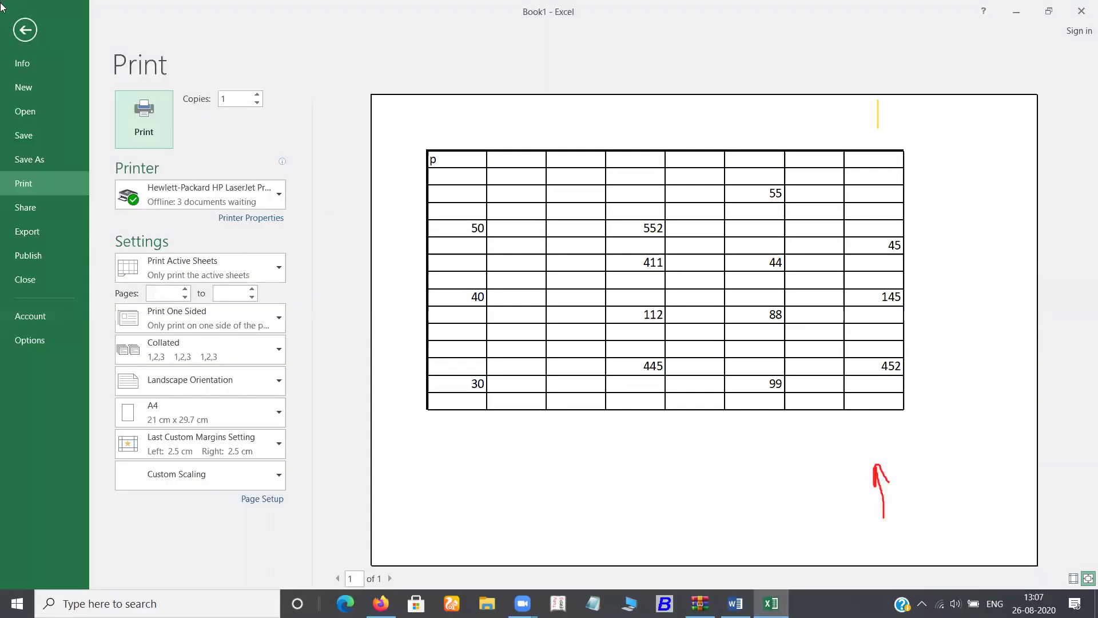
left_click(14, 28)
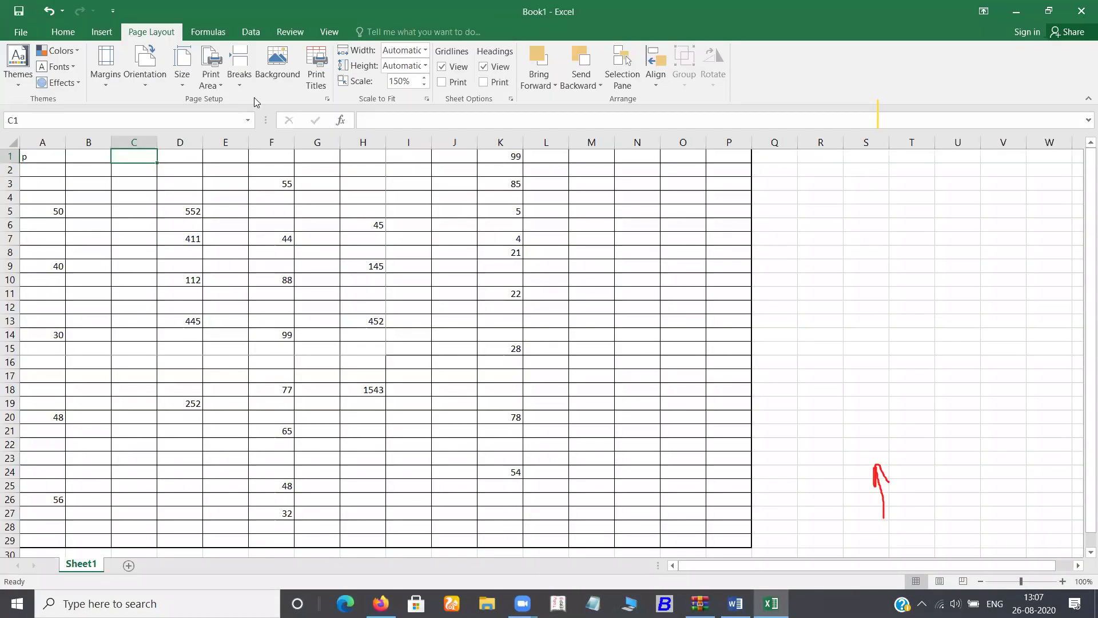
Clear the print area of the sheet
left_click(212, 83)
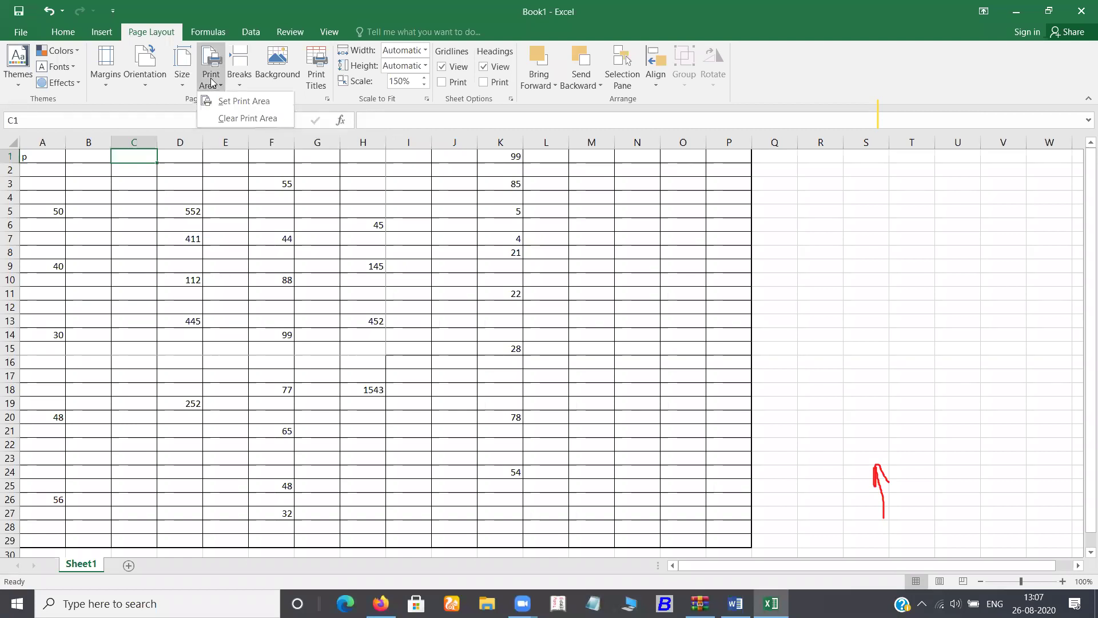
left_click(206, 119)
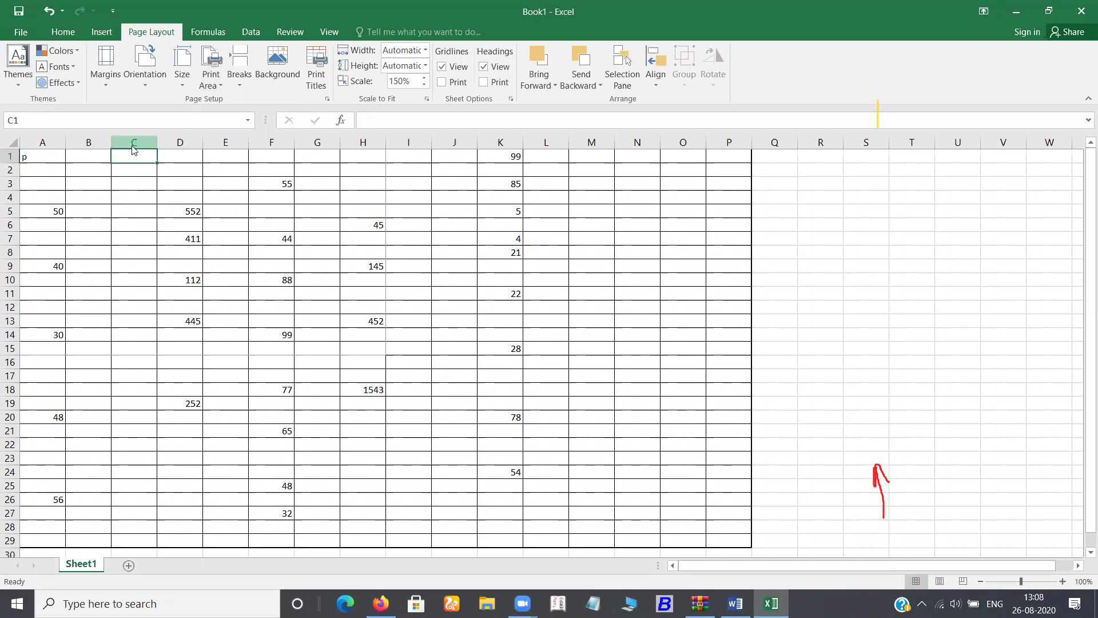
Check the page in the print preview, return to the worksheet and preview the sheet again without a print area
key("ctrl+p")
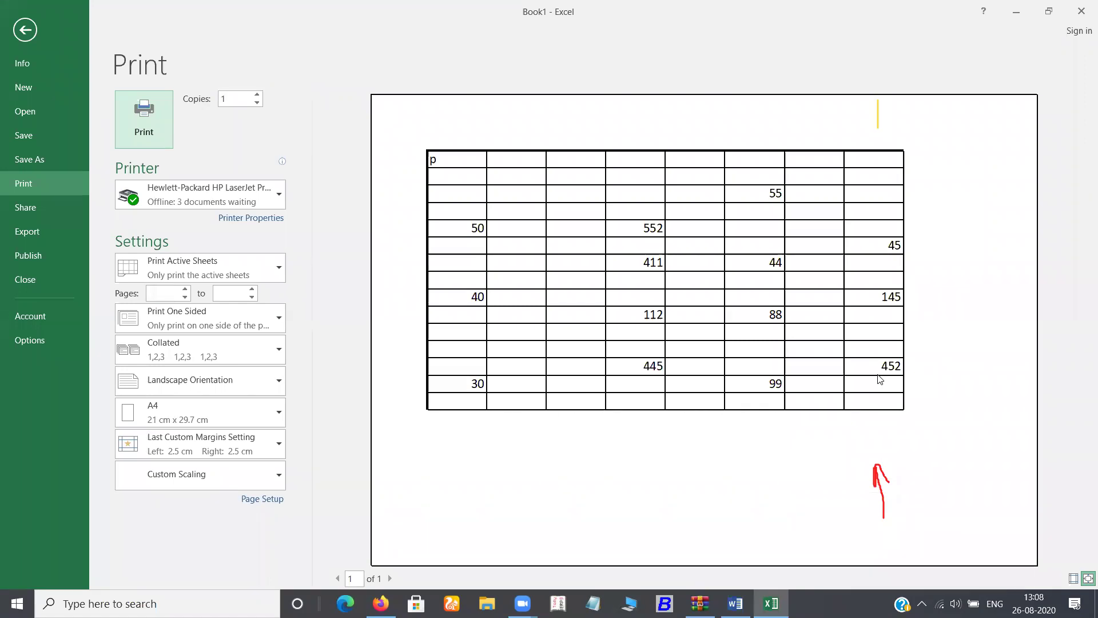
key("Escape")
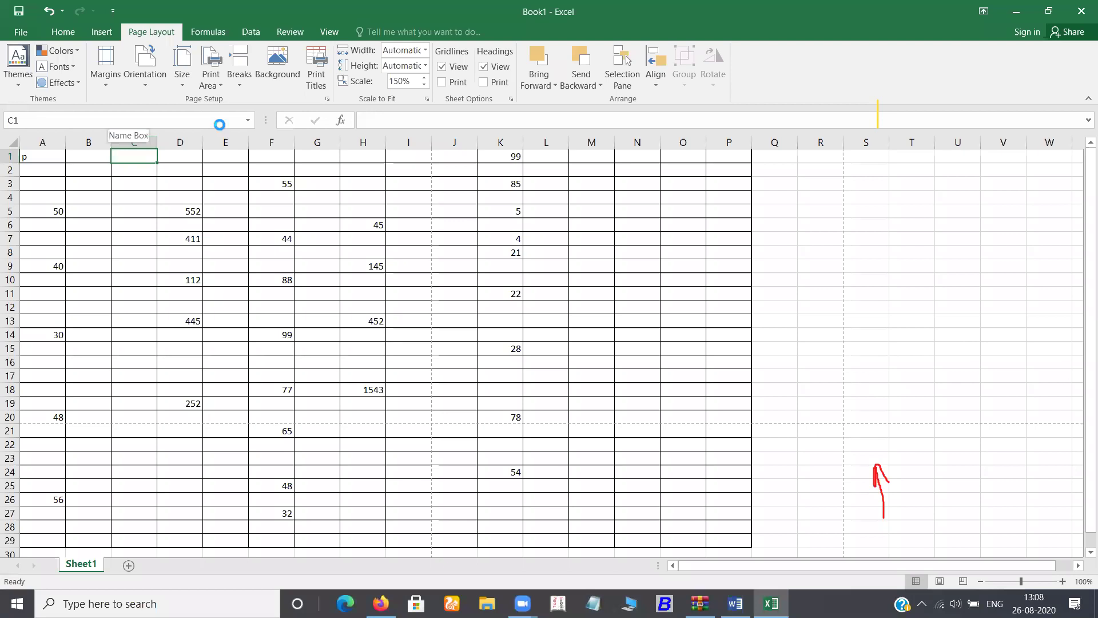
key("ctrl+p")
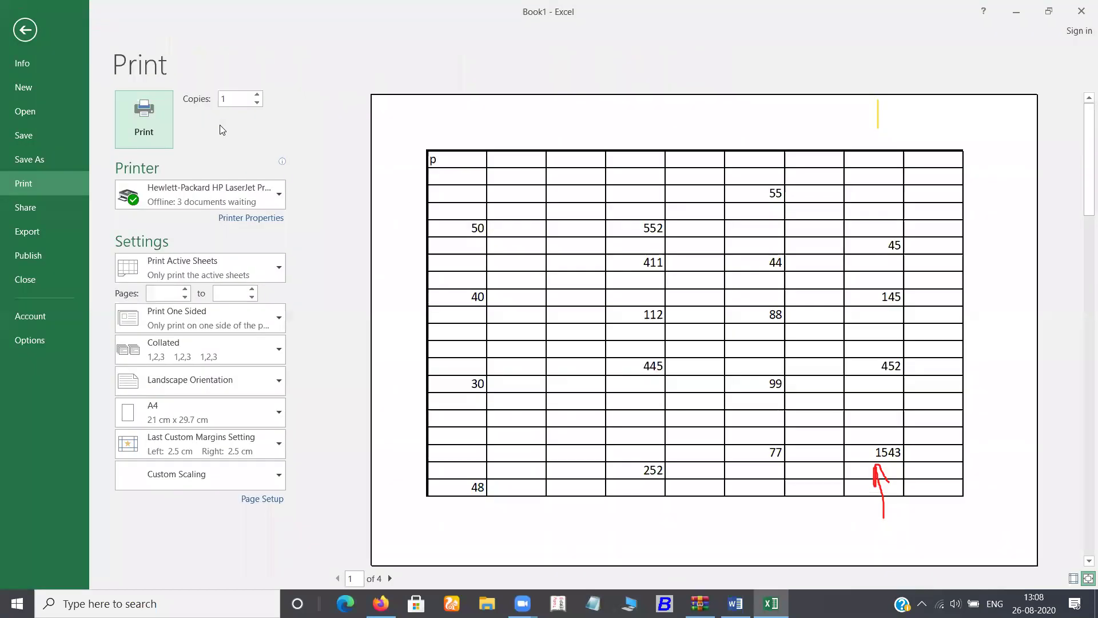
Set the range A1:O25 as the print area and check it in the print preview
left_click(25, 30)
left_click_drag(29, 160, 690, 482)
left_click(211, 80)
left_click(226, 96)
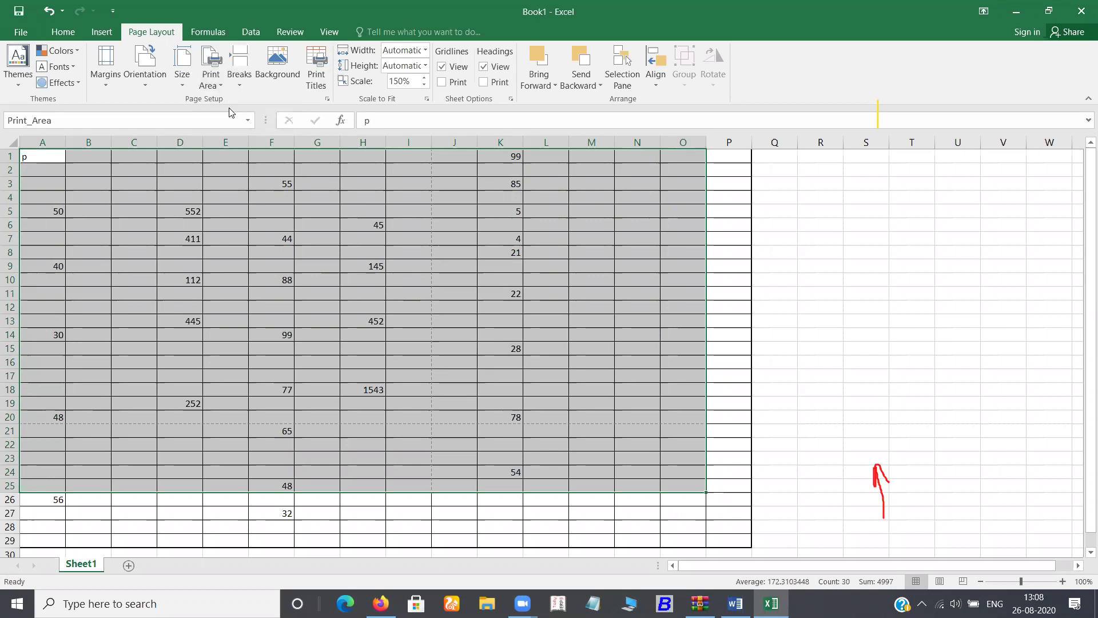
key("ctrl+p")
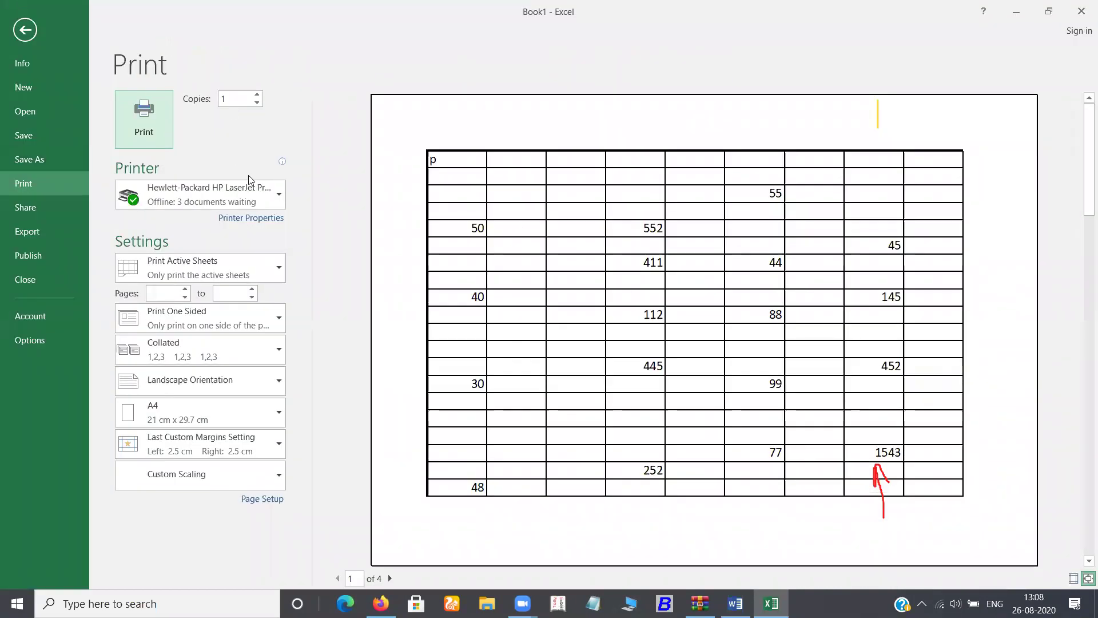
Reduce the print scaling to 100% of normal size in the page setup
left_click(271, 497)
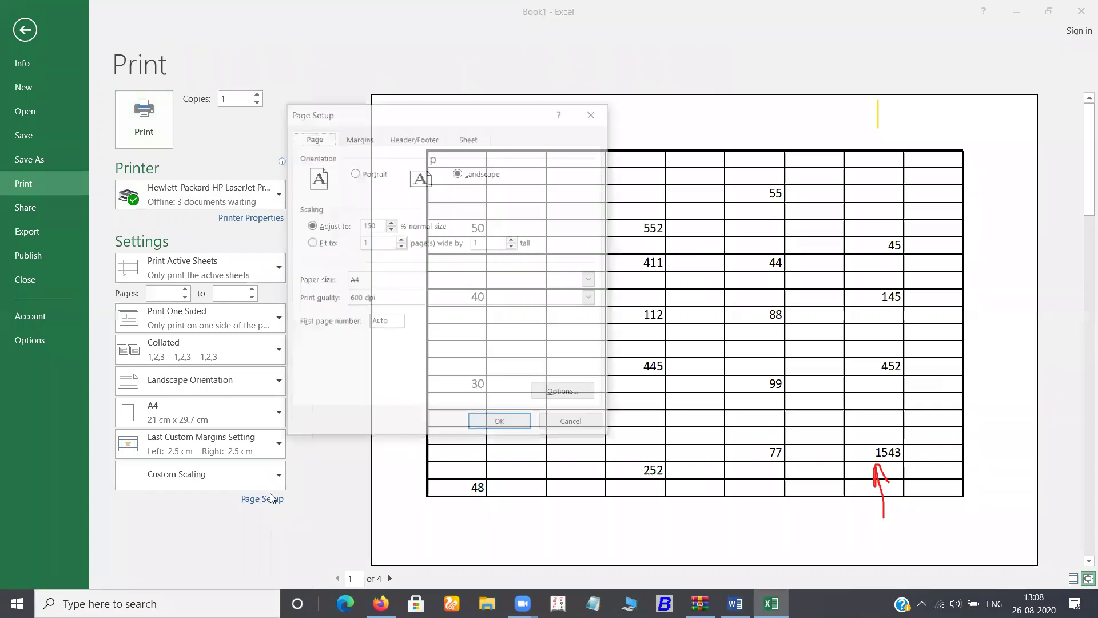
left_click(390, 222)
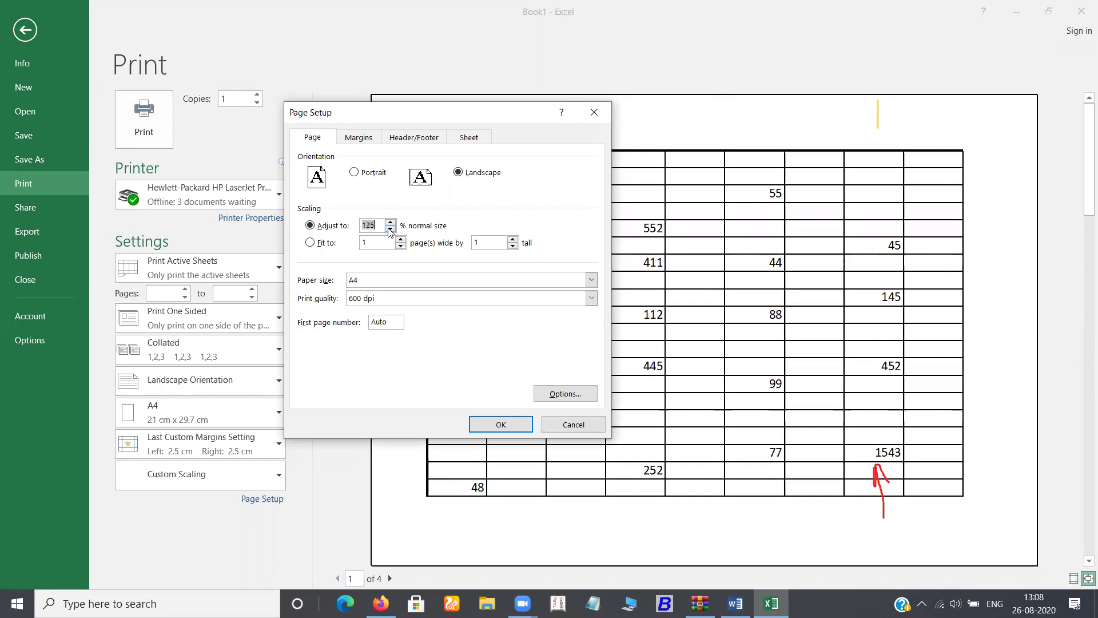
left_click(486, 426)
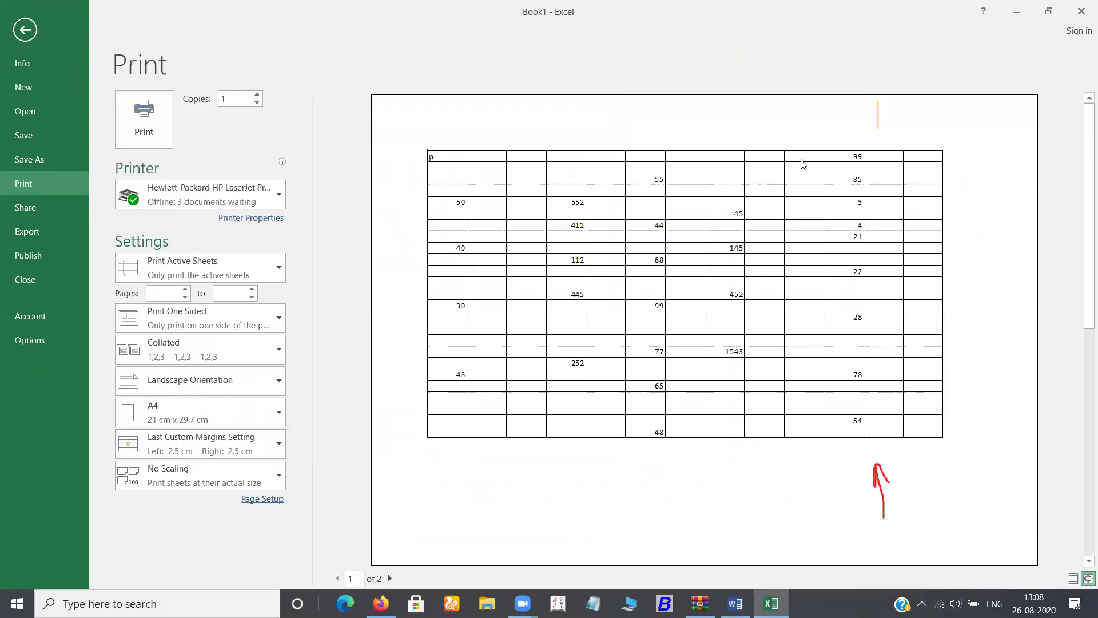
Clear the print area, check the whole sheet in the print preview and return to the worksheet
key("Escape")
left_click(220, 66)
left_click(221, 107)
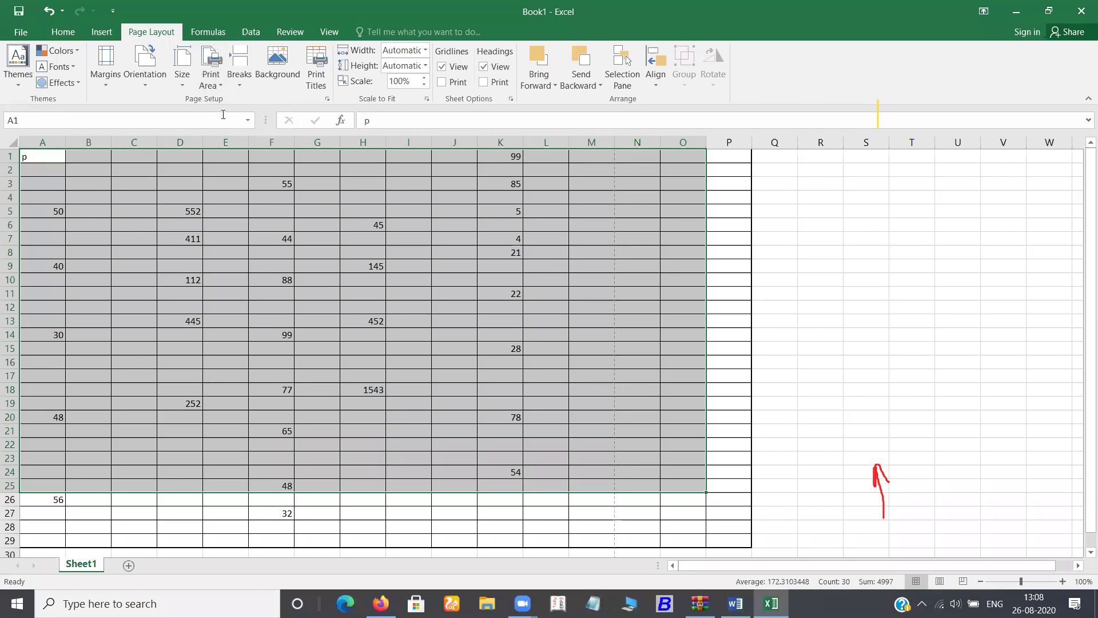
key("ctrl+p")
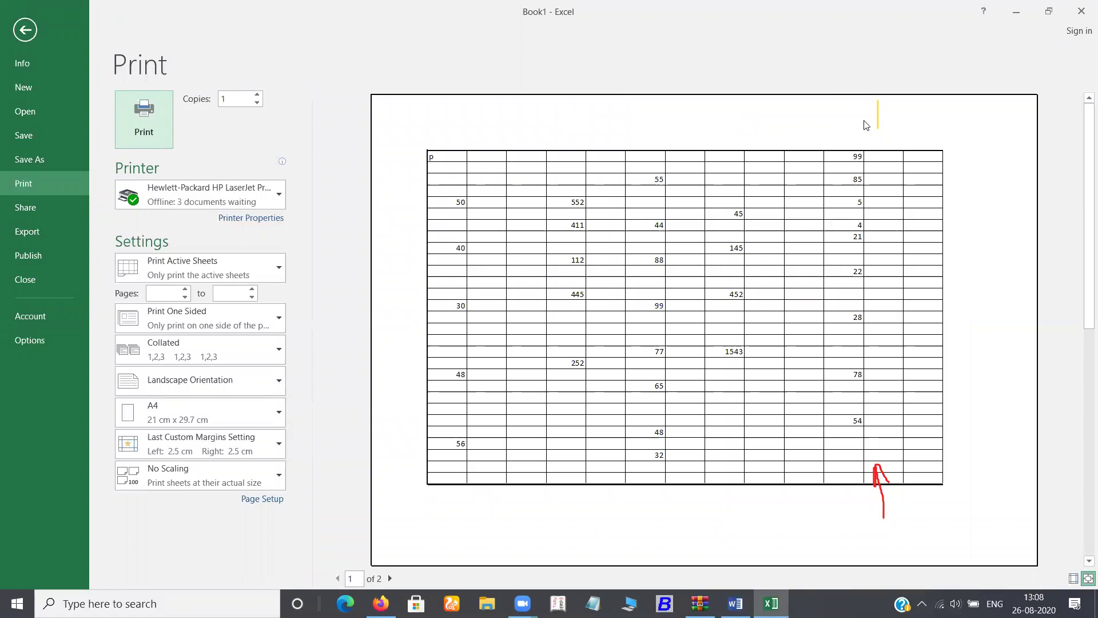
left_click(23, 35)
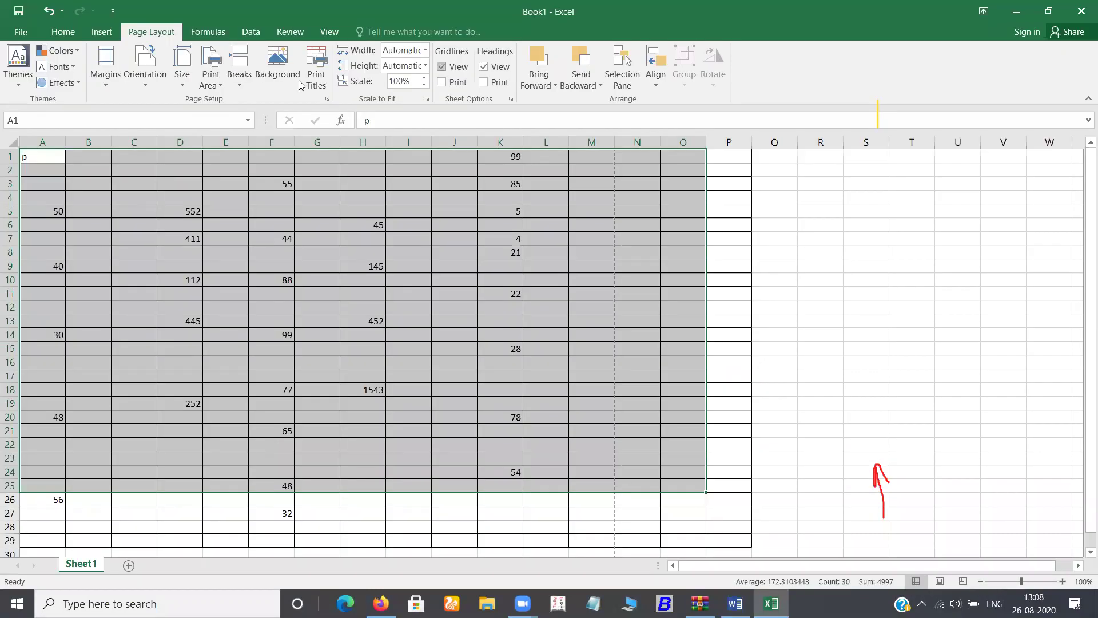
Insert a page break above row 13 from cell A13
left_click(249, 88)
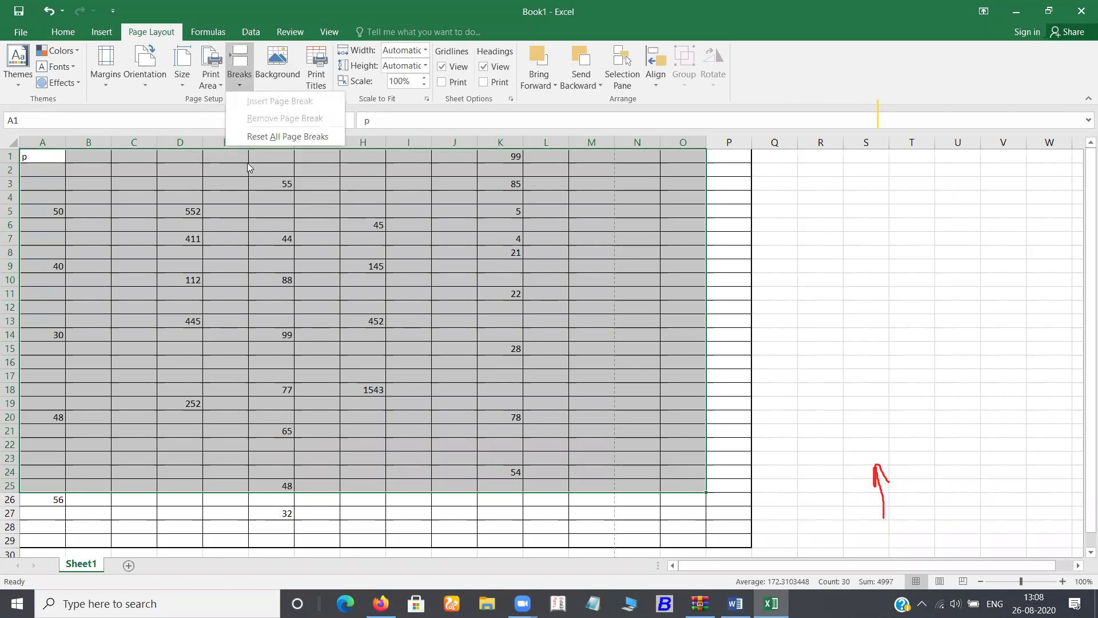
left_click(862, 240)
left_click(821, 239)
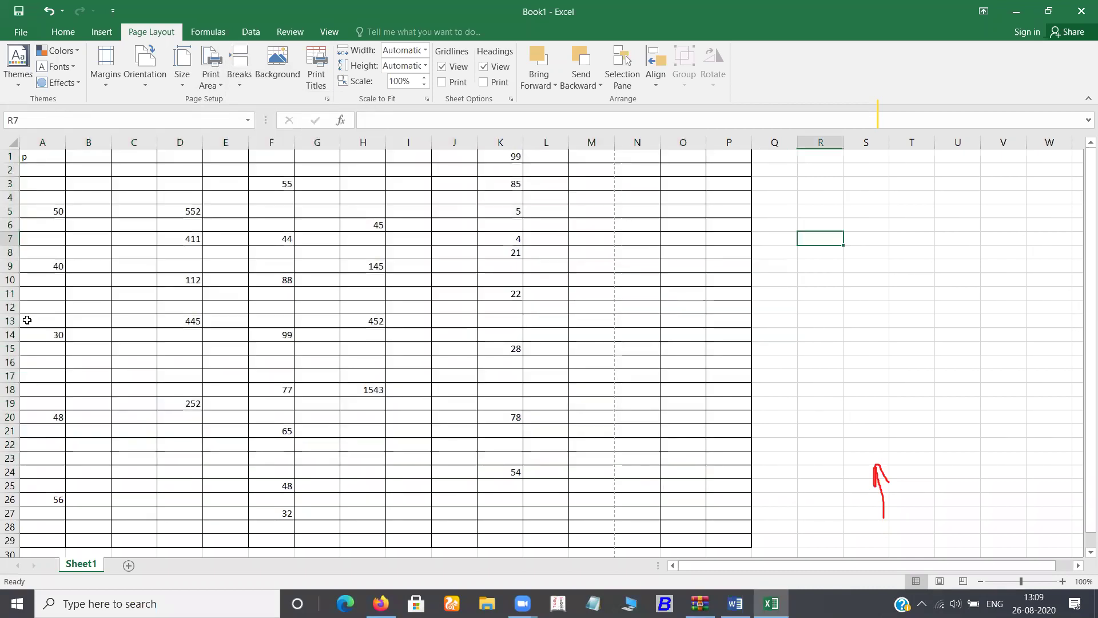
left_click(50, 320)
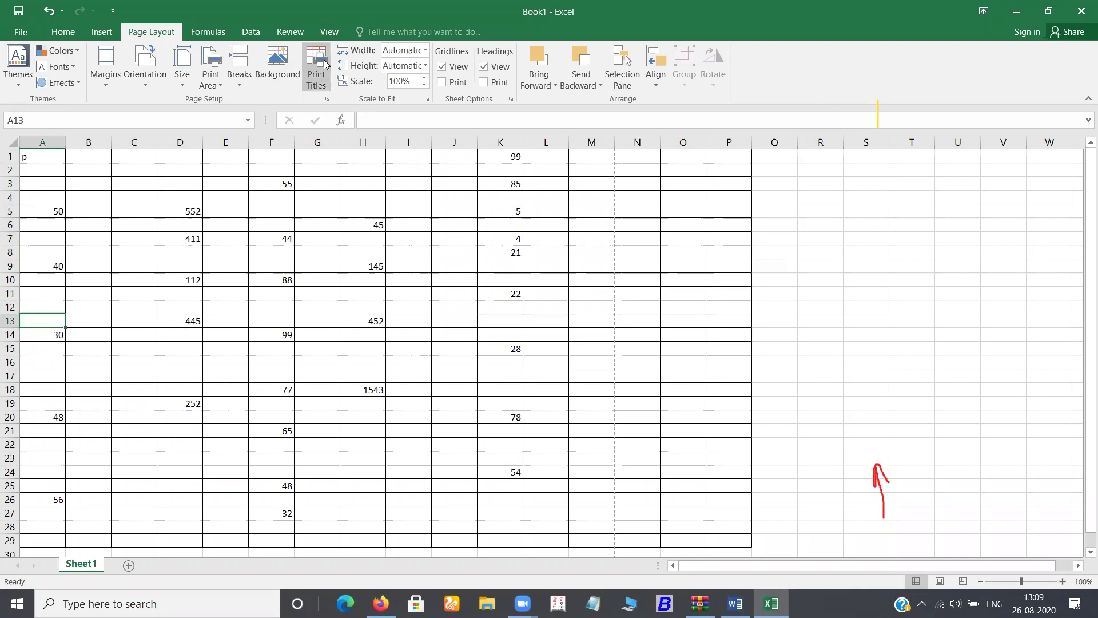
left_click(242, 66)
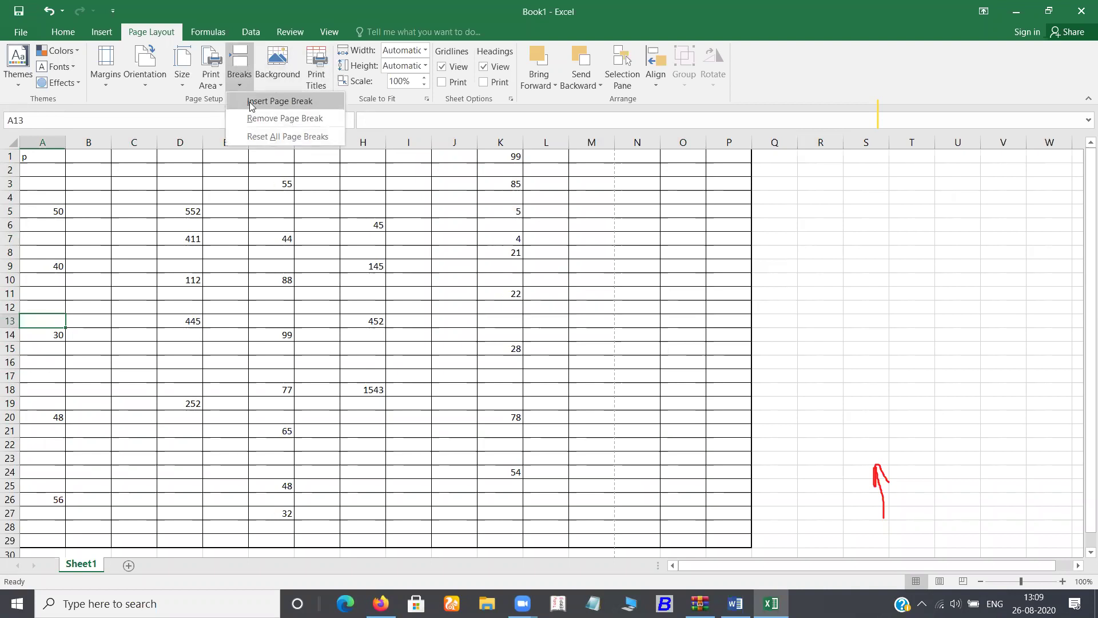
left_click(139, 237)
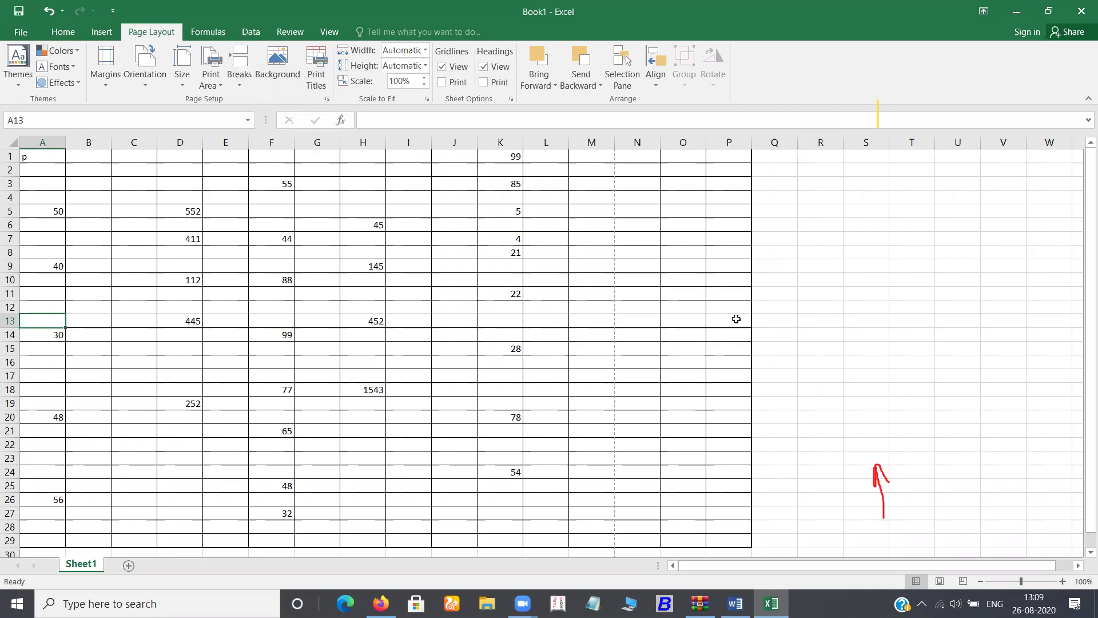
Check the page break in the print preview, dismiss the sign-in window and return to the worksheet
key("ctrl+p")
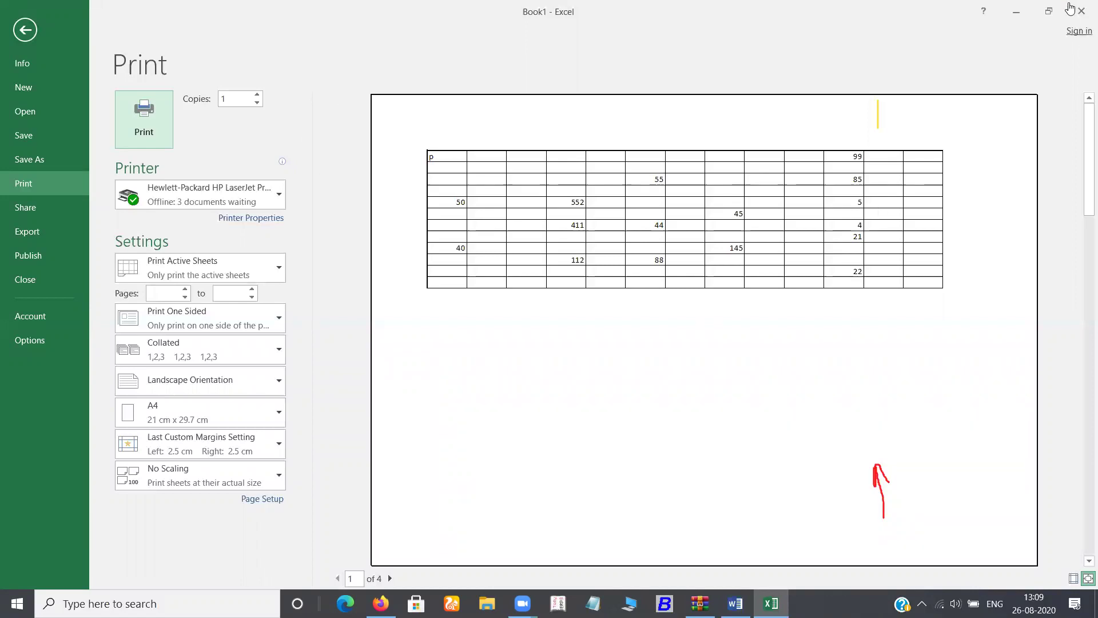
key("Return")
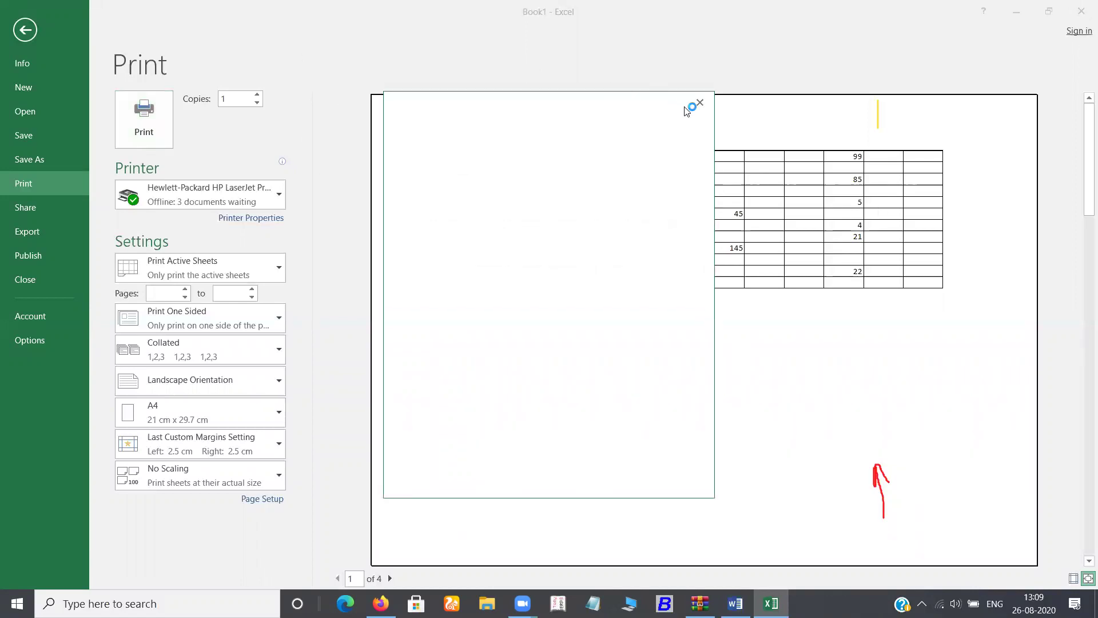
left_click(697, 100)
key("Escape")
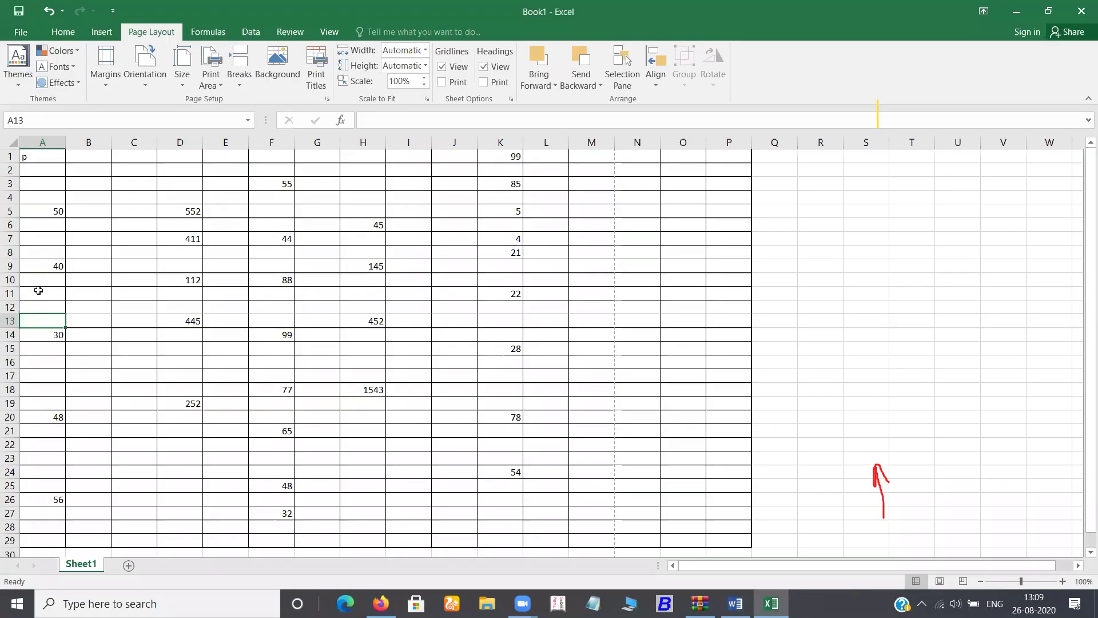
Reset all page breaks, check the sheet in the print preview and return to the worksheet
left_click(239, 68)
left_click(290, 135)
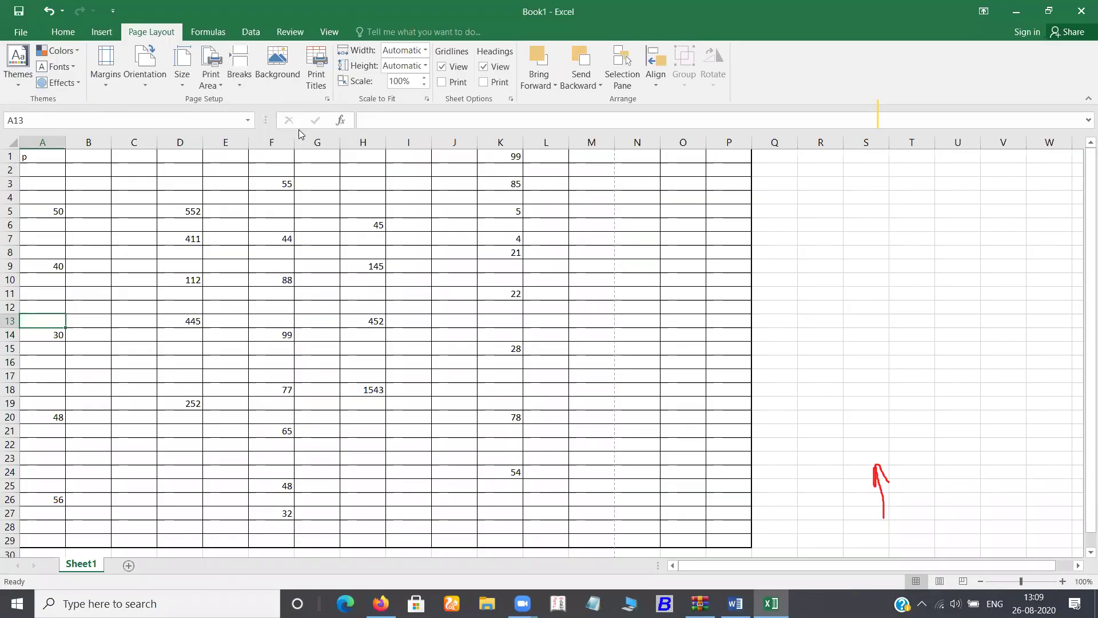
key("ctrl+p")
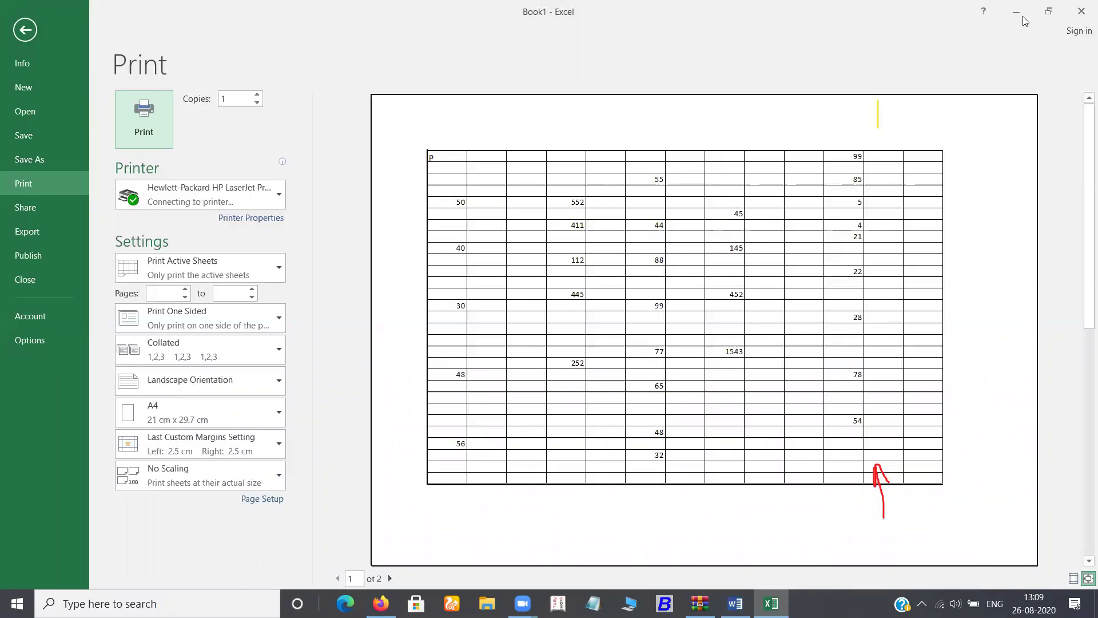
left_click(22, 34)
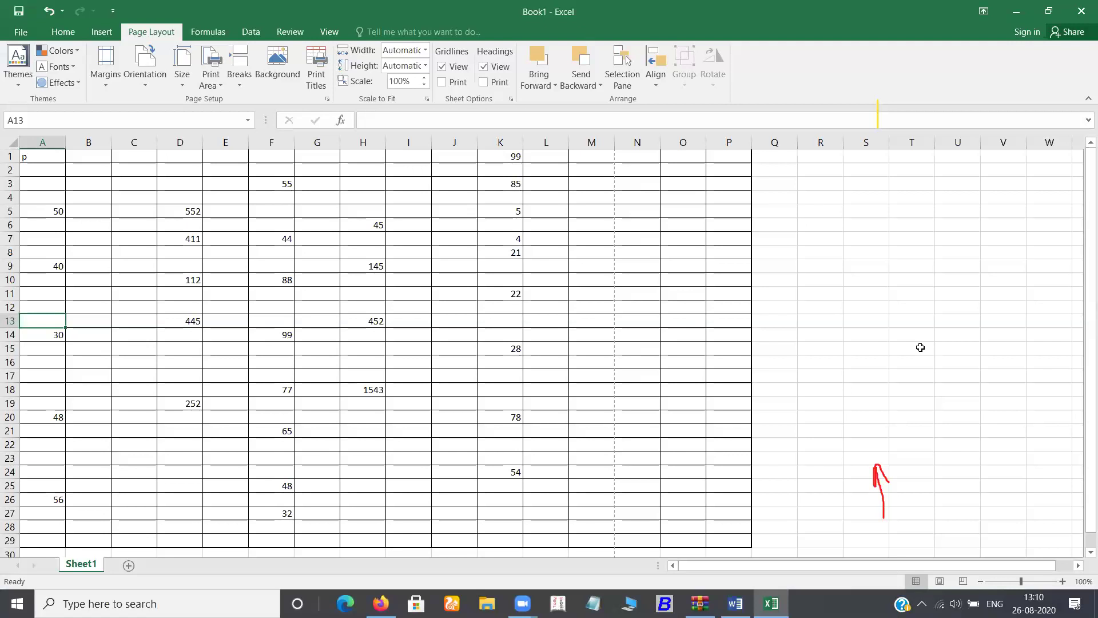
Insert the picture patterns_background_light_surface_50714_1280x1024 from the Desktop as the sheet background, working offline
left_click(587, 509)
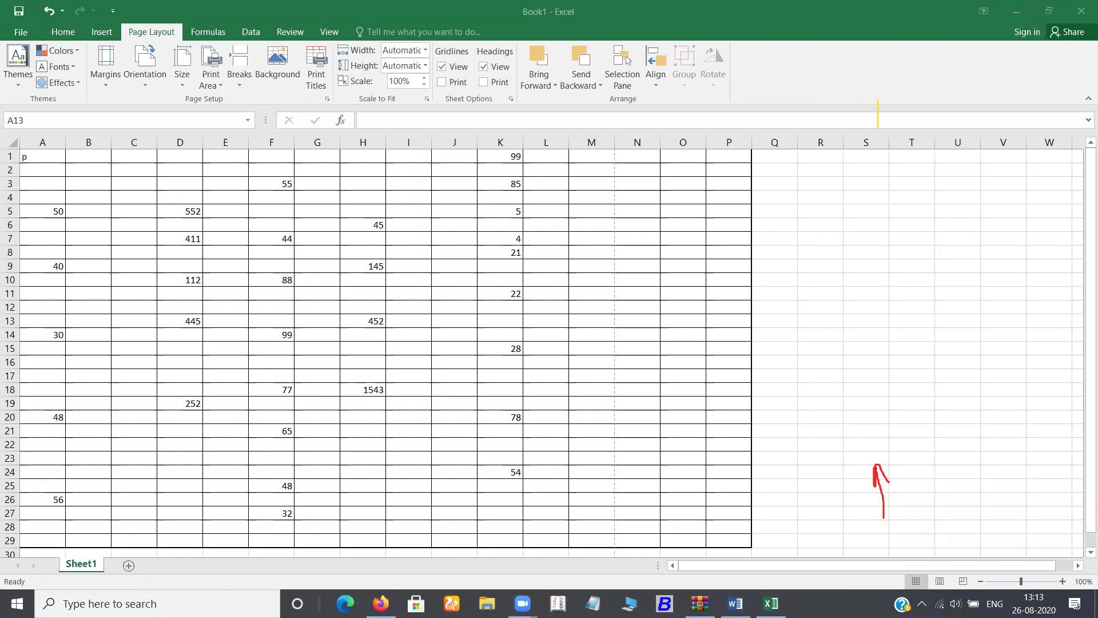
left_click(292, 65)
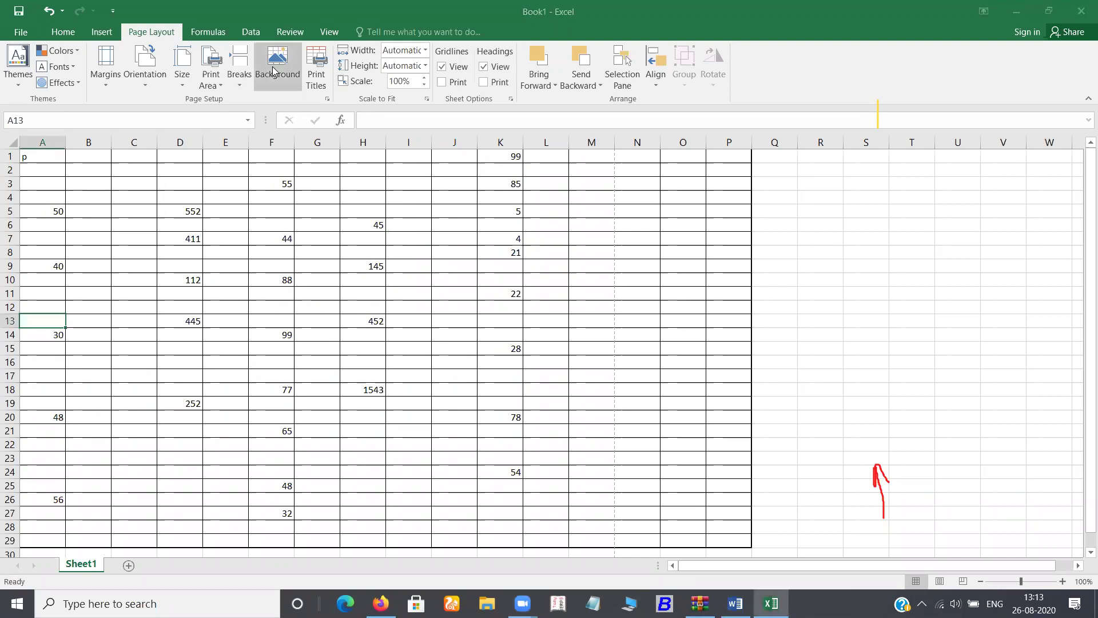
left_click(783, 149)
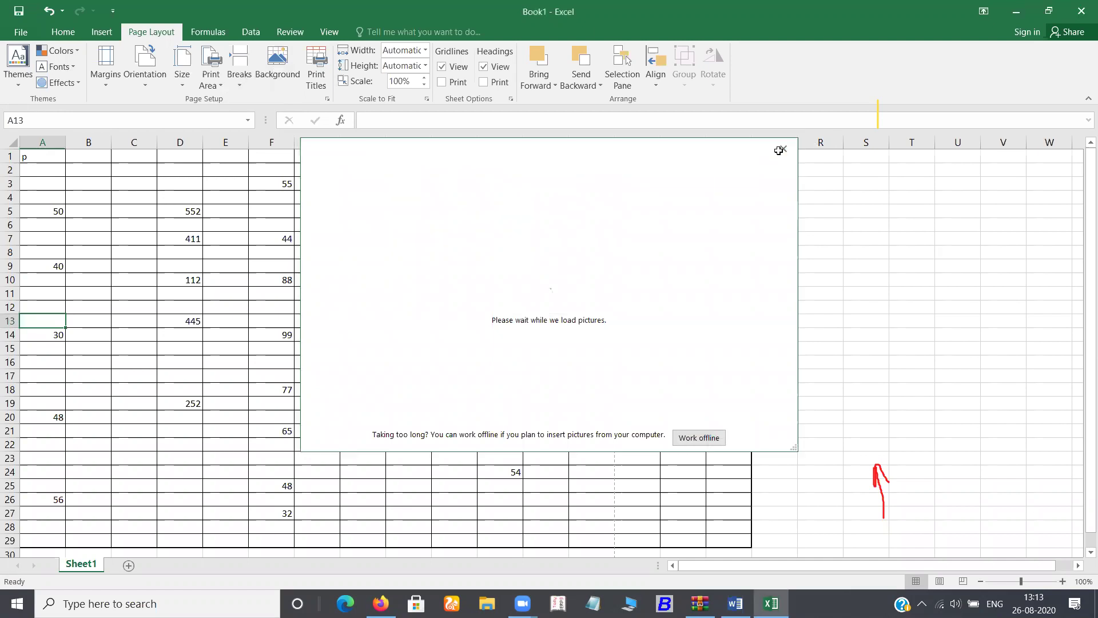
left_click(282, 78)
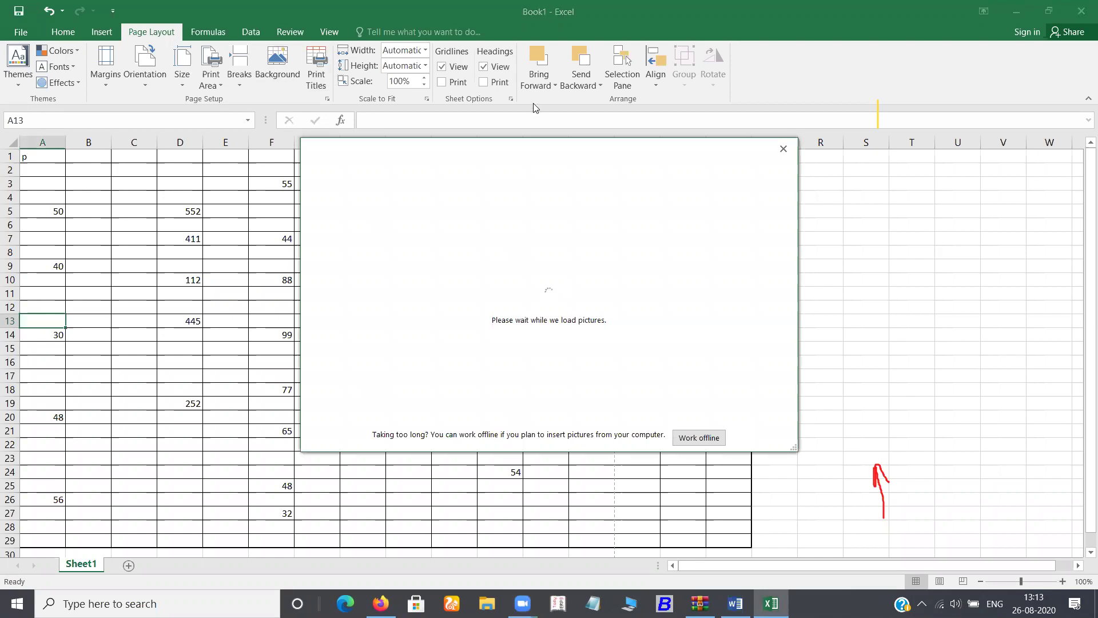
left_click(687, 439)
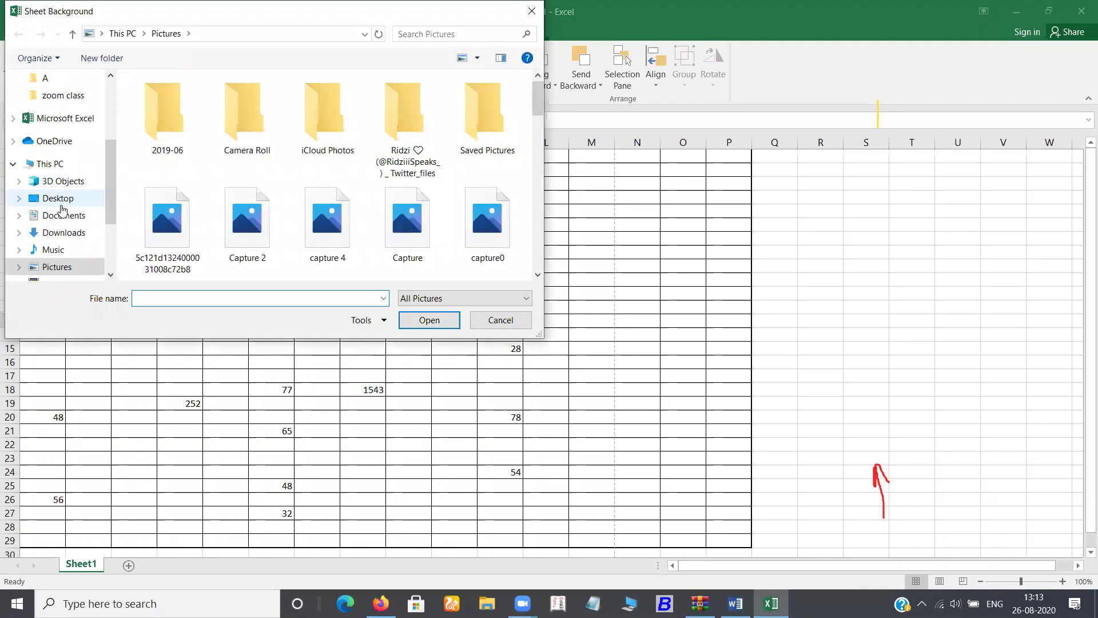
left_click(59, 198)
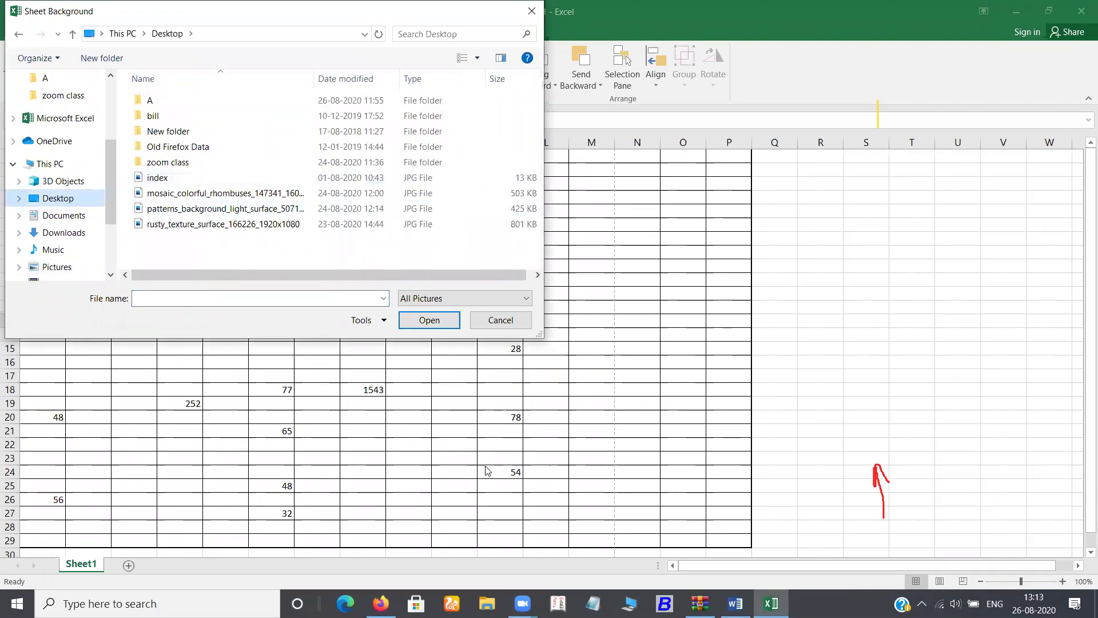
left_click(243, 209)
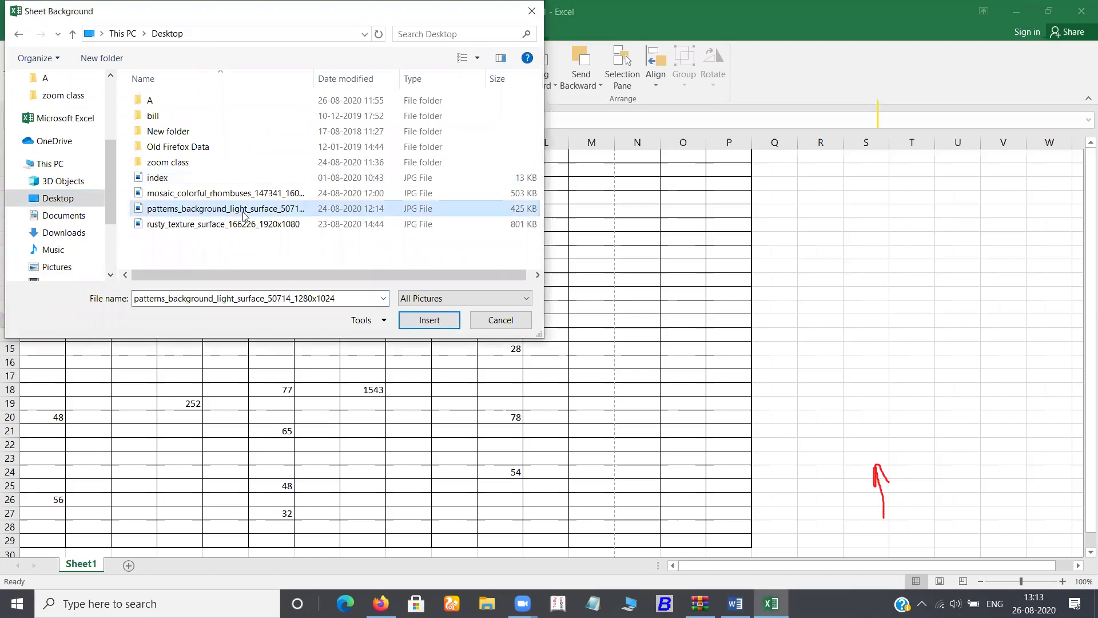
left_click(429, 319)
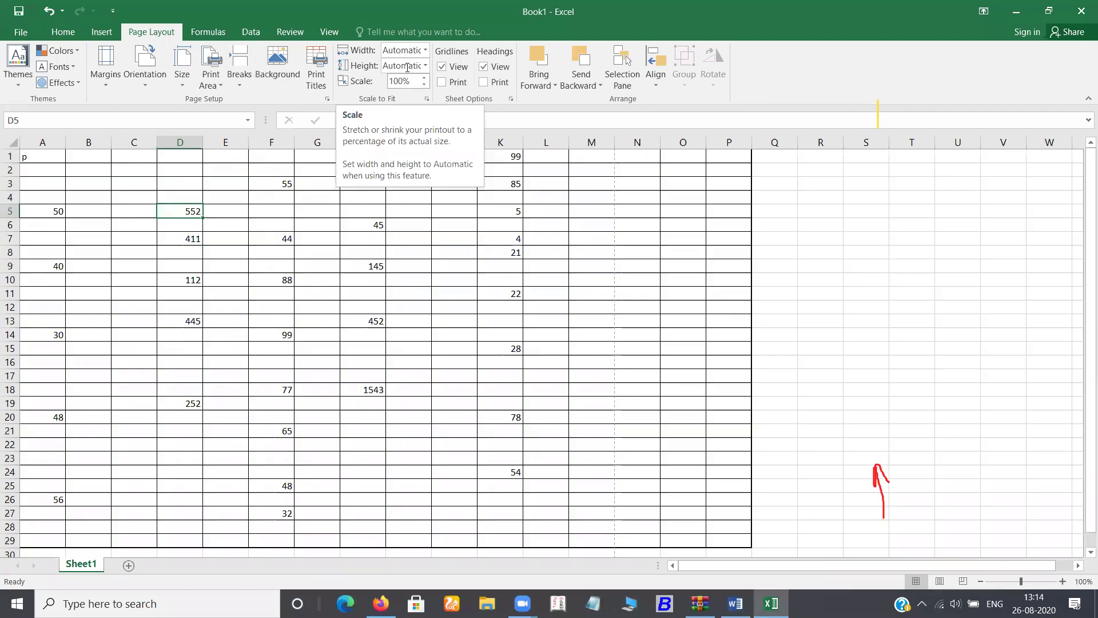
Look at the page options for the print height and reduce the print scale to 90%
left_click(421, 67)
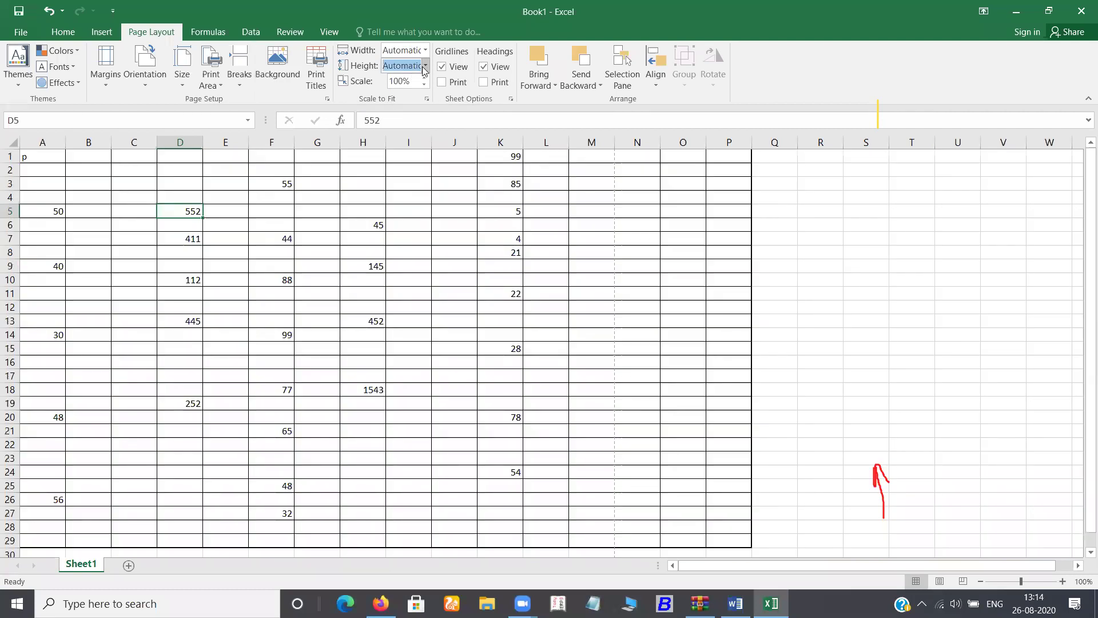
left_click(425, 66)
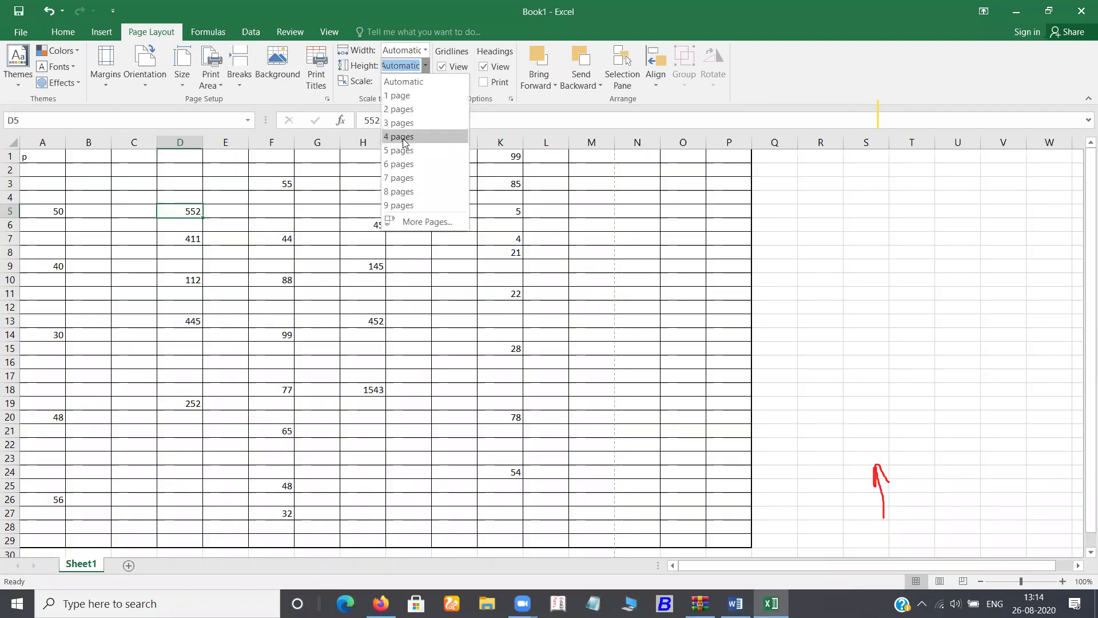
left_click(303, 166)
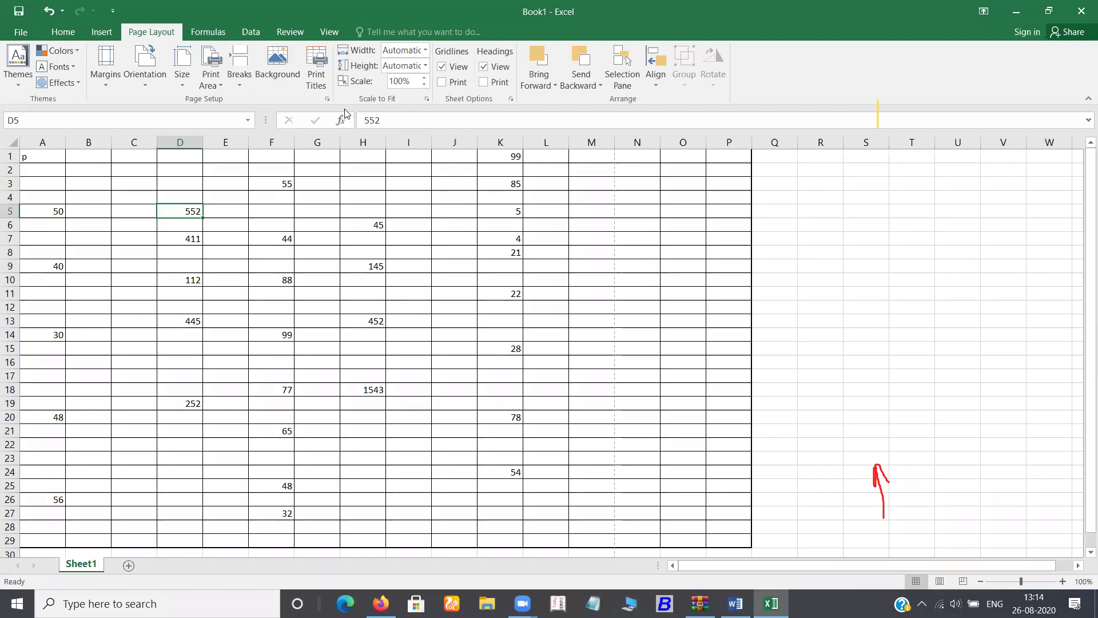
left_click(425, 85)
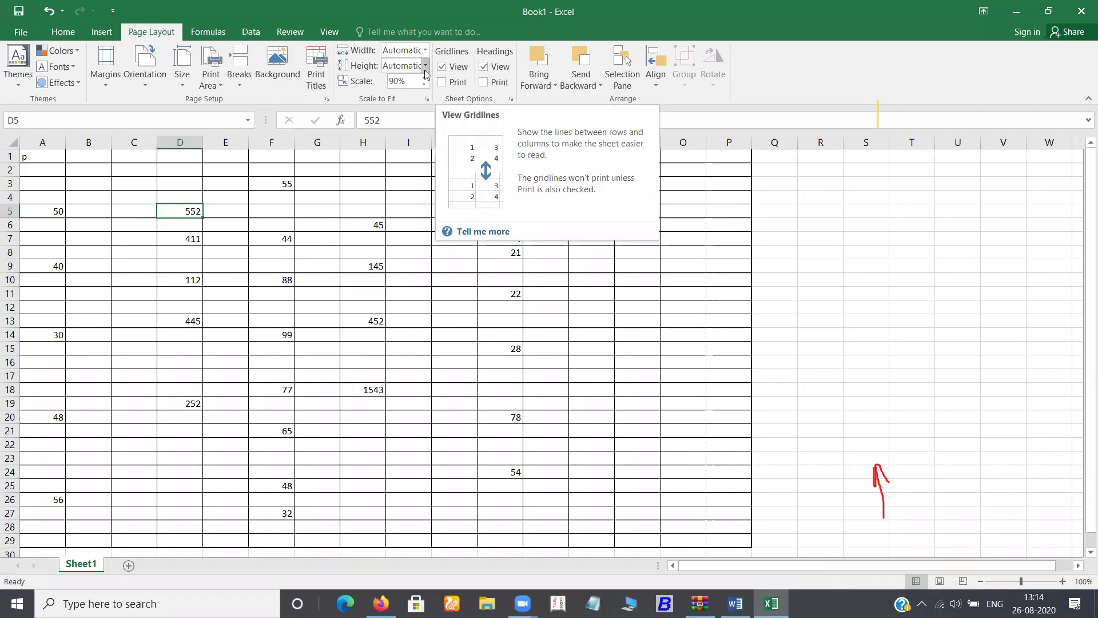
Look at the print area and print title settings in the page setup and close it without changes
left_click(317, 77)
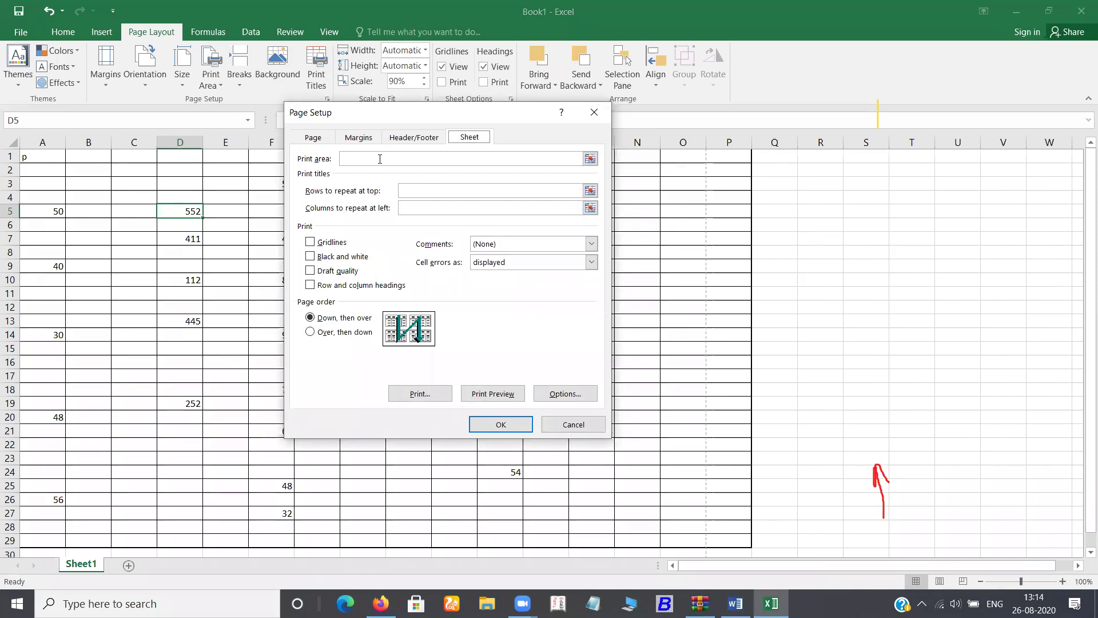
left_click(438, 193)
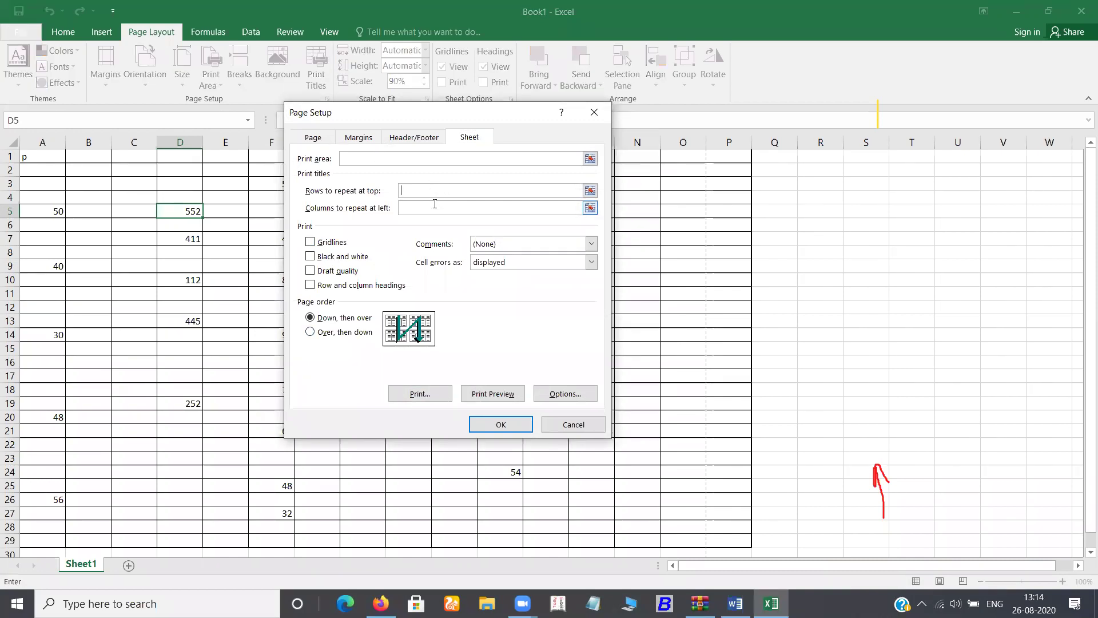
left_click(374, 153)
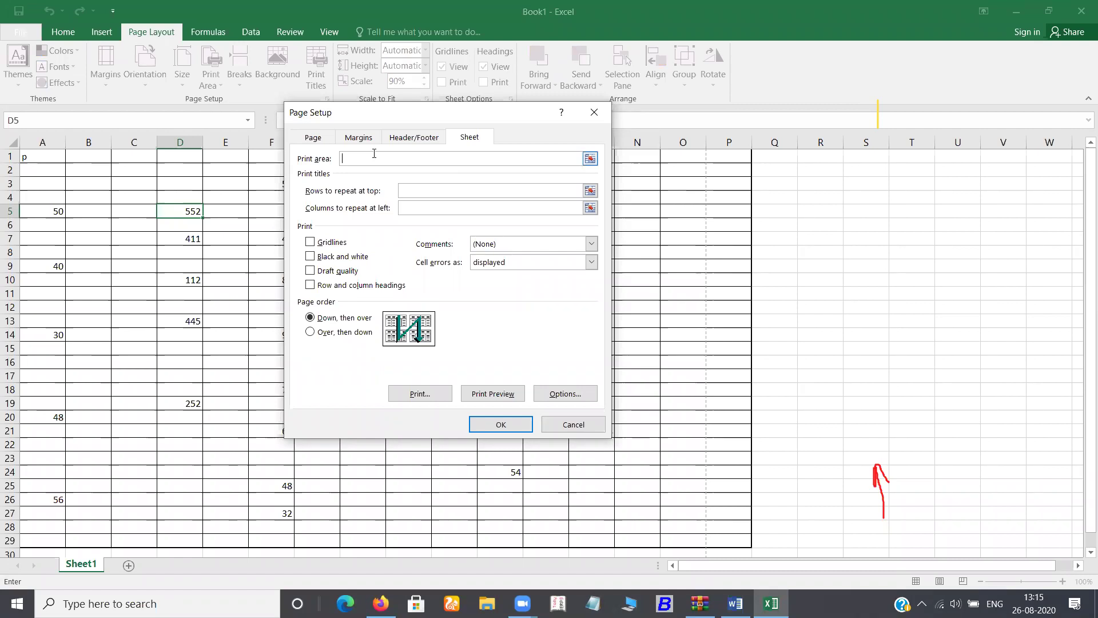
left_click(586, 116)
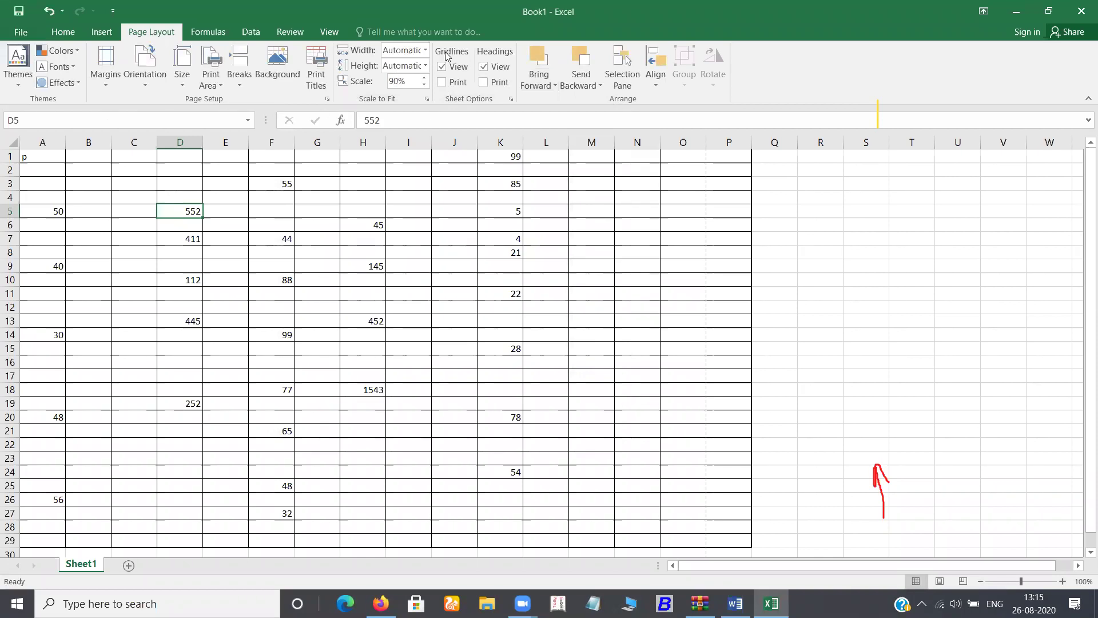
Remove all borders from the number grid in A1:P29 with No Border
left_click(445, 68)
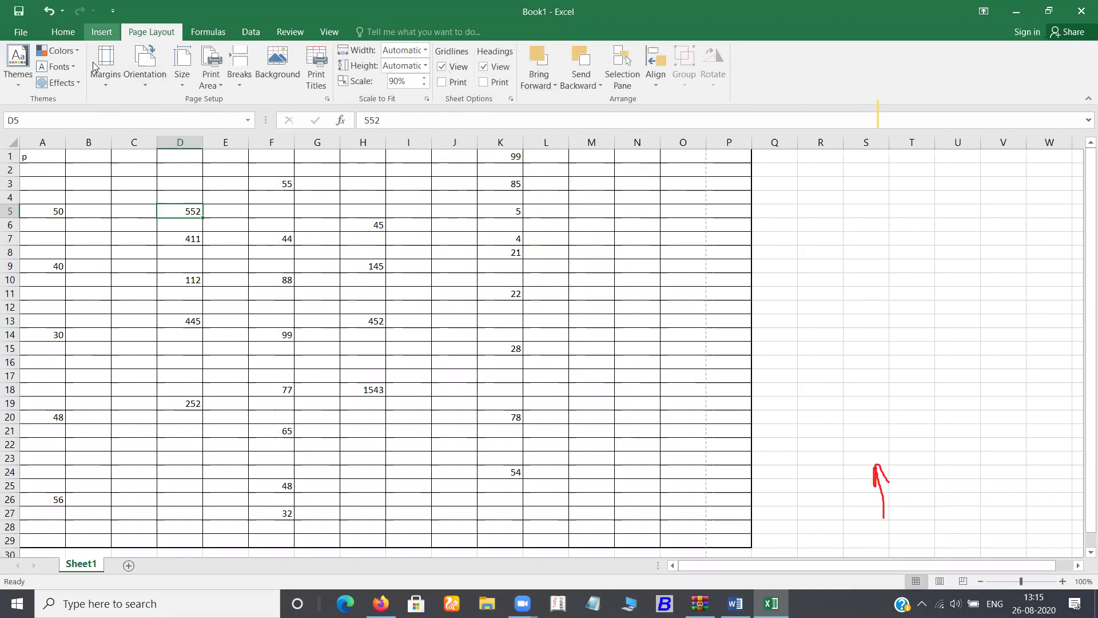
left_click(102, 32)
left_click(63, 32)
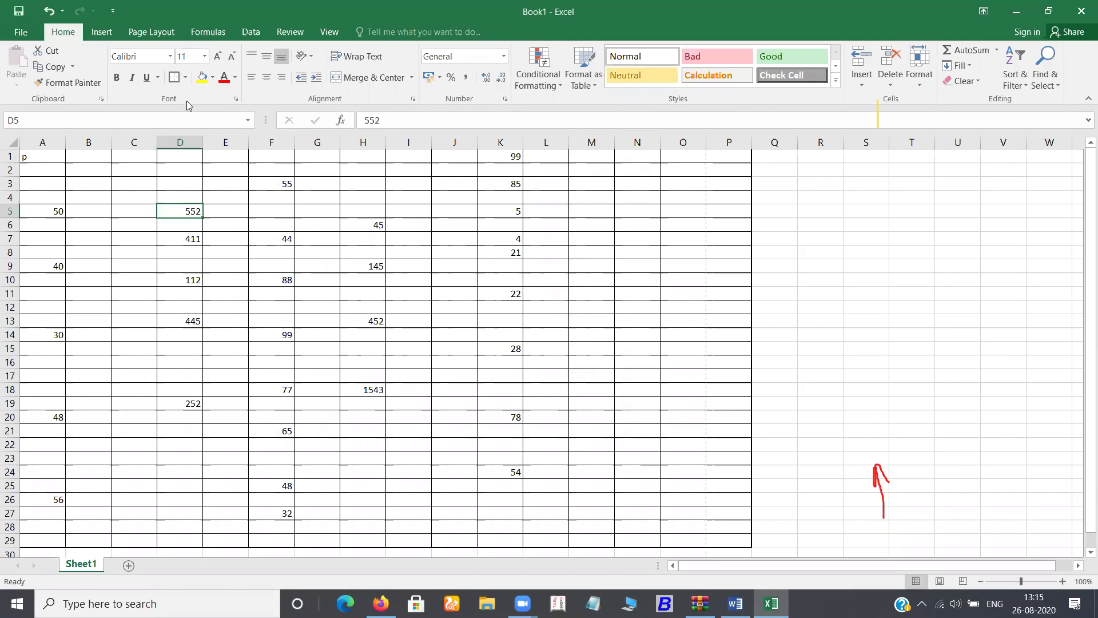
left_click(186, 78)
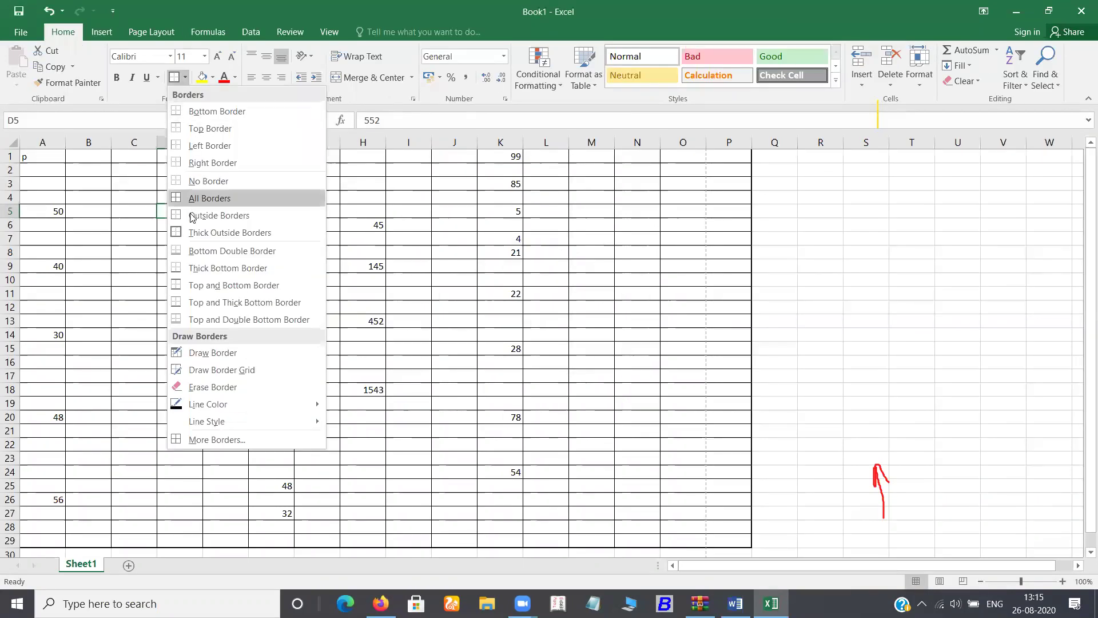
left_click(193, 181)
left_click_drag(51, 152, 532, 433)
left_click_drag(741, 497, 741, 497)
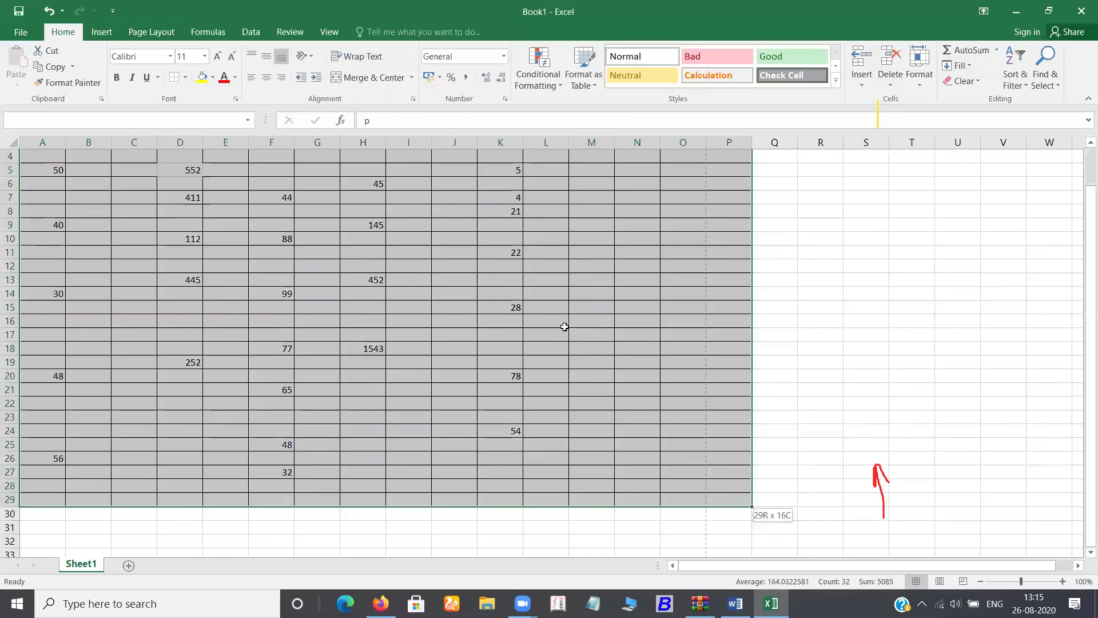
left_click(186, 78)
left_click(998, 355)
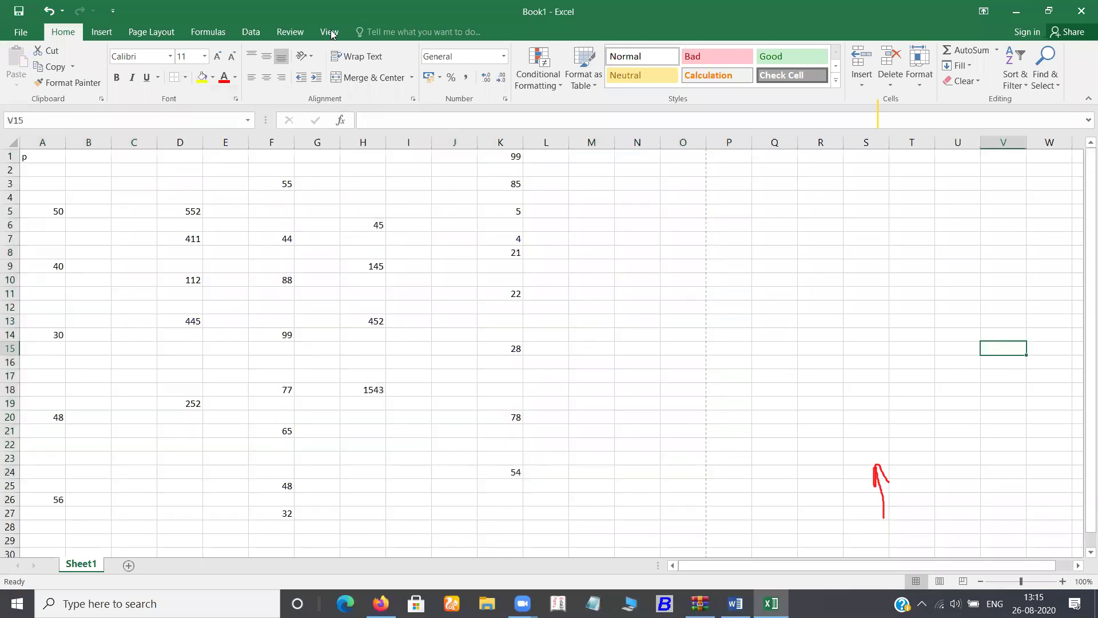
Hide and reshow the sheet gridlines, and switch gridline printing and the heading display over and back
left_click(140, 32)
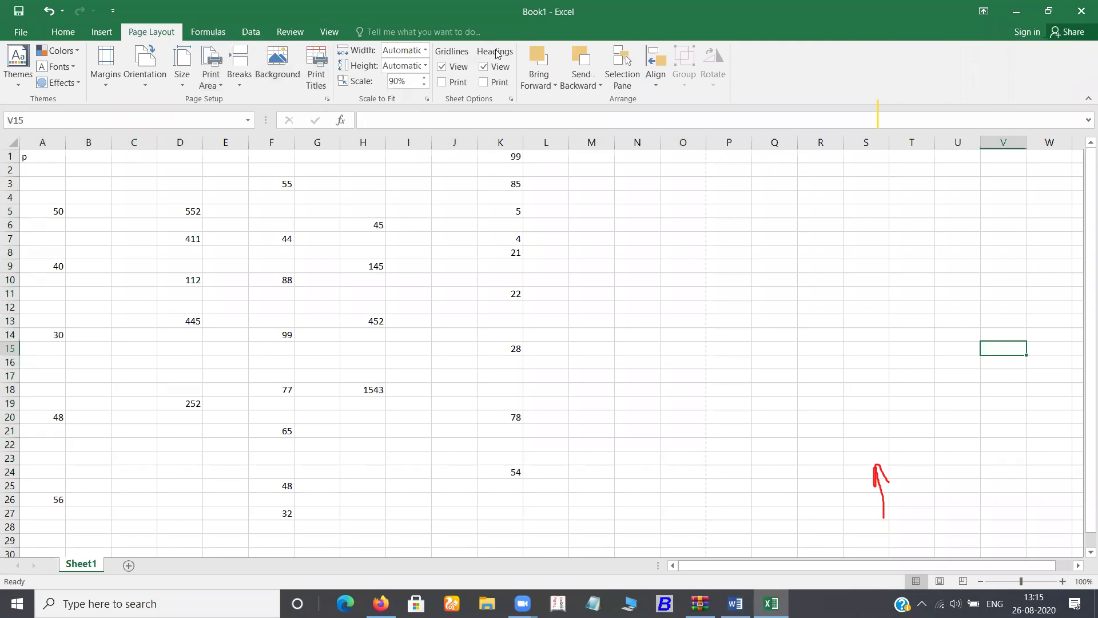
left_click(449, 67)
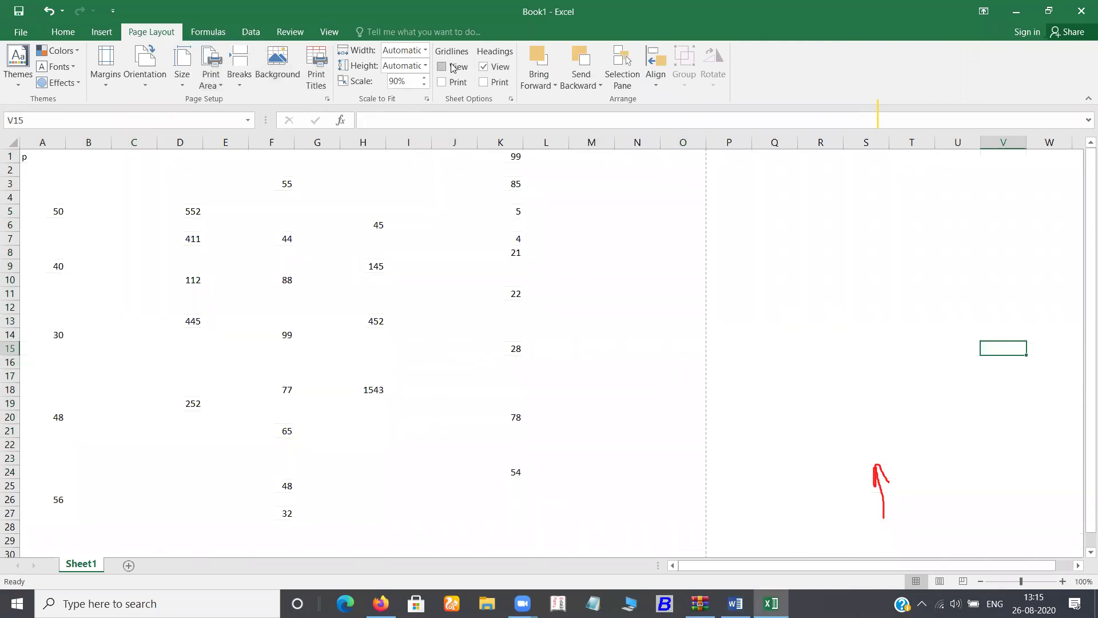
left_click(451, 67)
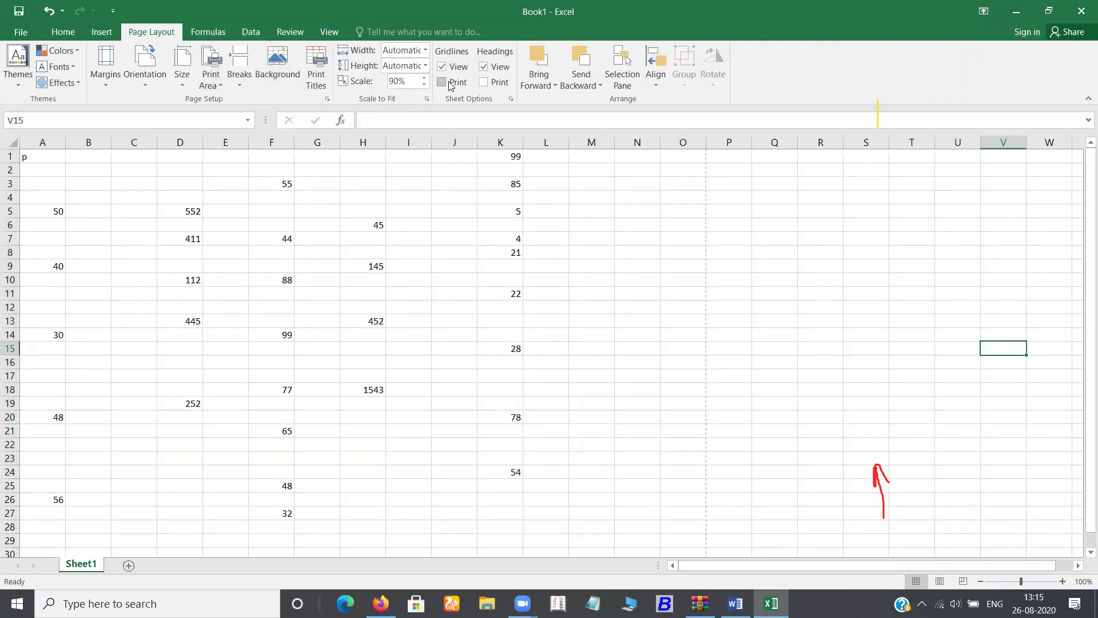
left_click(450, 85)
left_click(450, 84)
left_click(484, 67)
left_click(485, 71)
Insert a smiley face shape about 4.09 cm high and 6.69 cm wide across columns L to P, rows 7 to 15
left_click(545, 80)
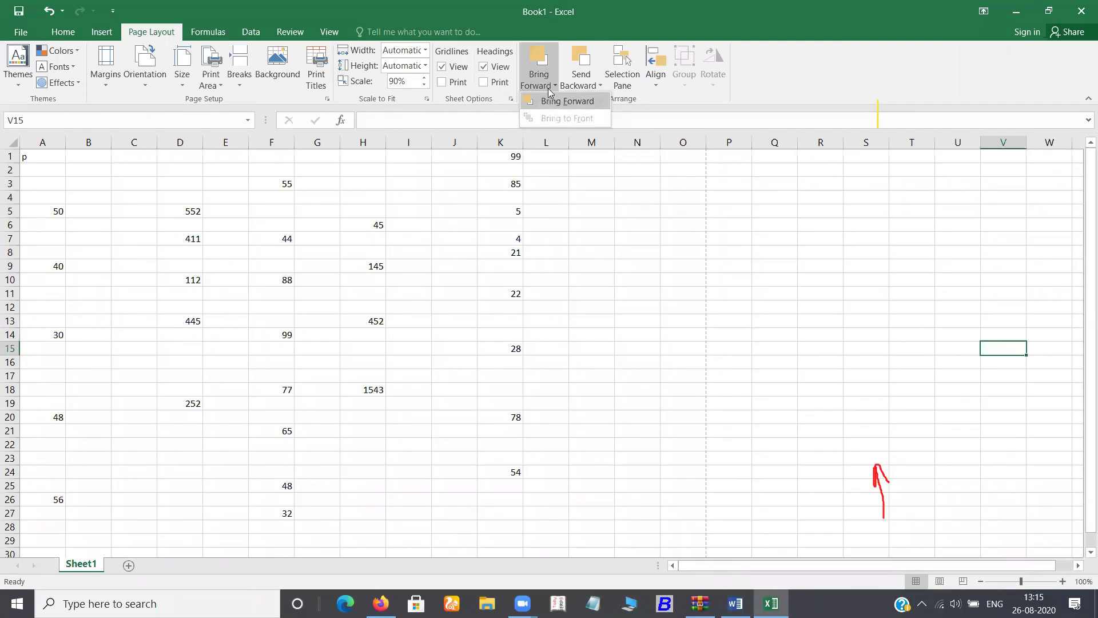
left_click(547, 100)
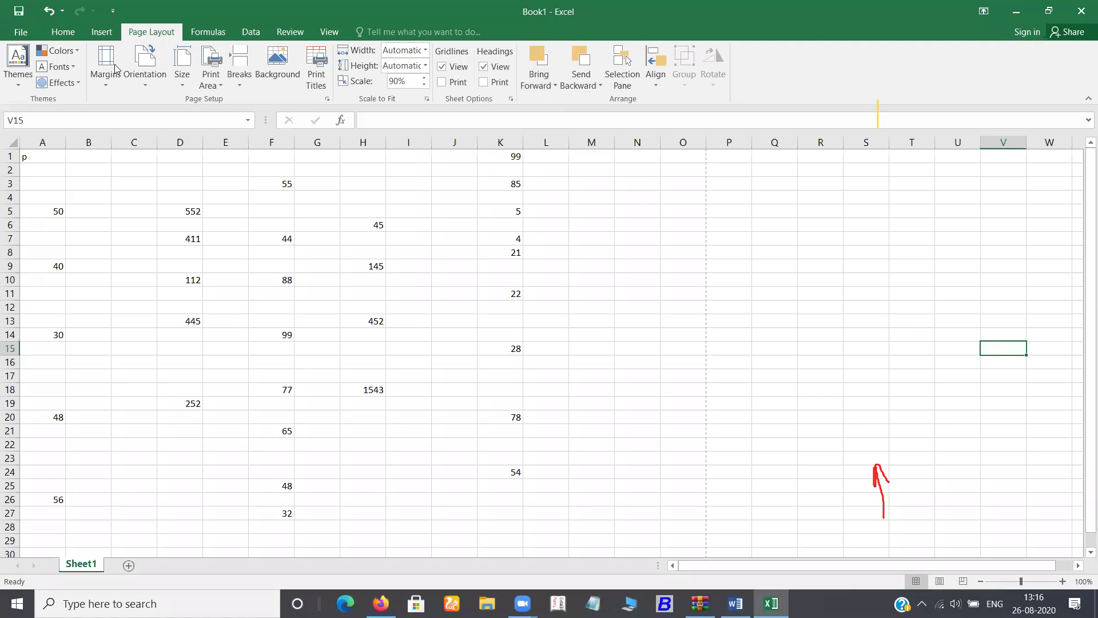
left_click(103, 34)
left_click(234, 53)
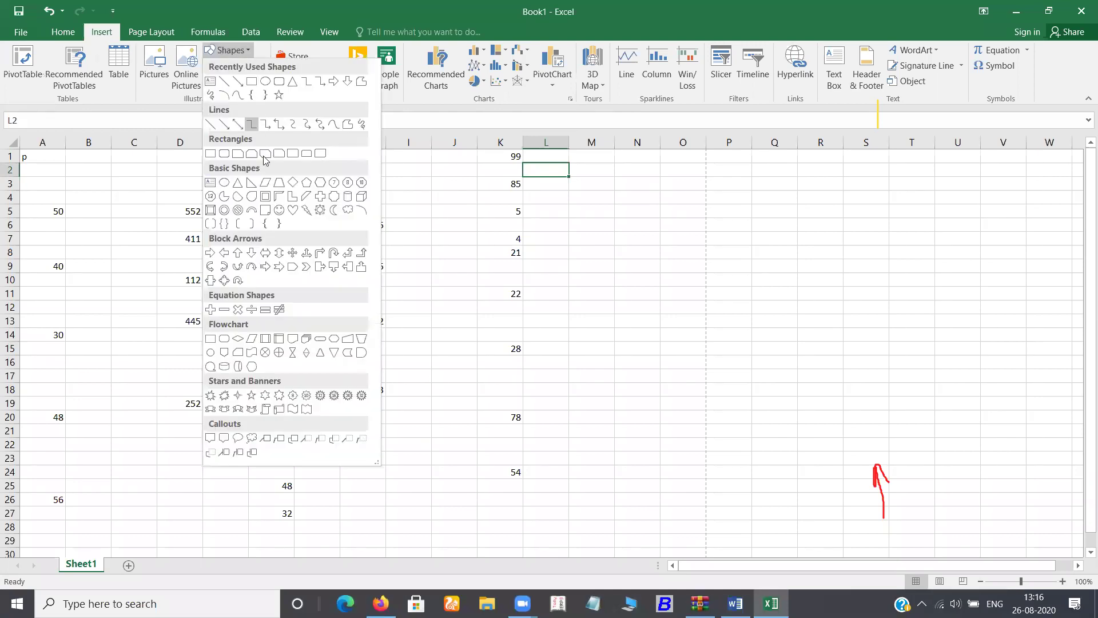
left_click(283, 210)
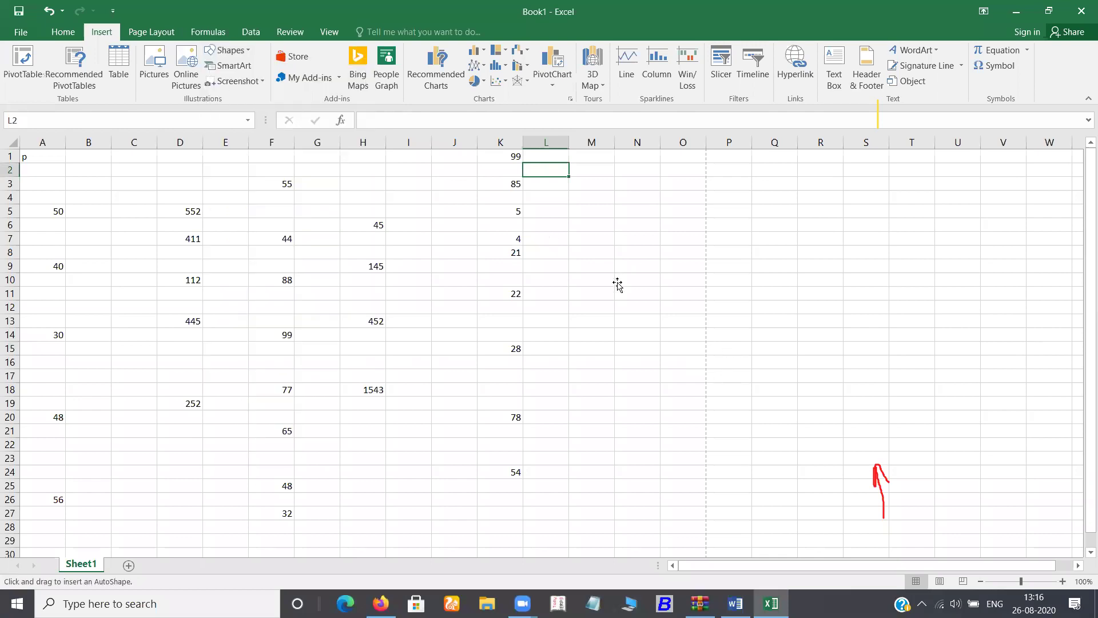
left_click_drag(550, 239, 732, 350)
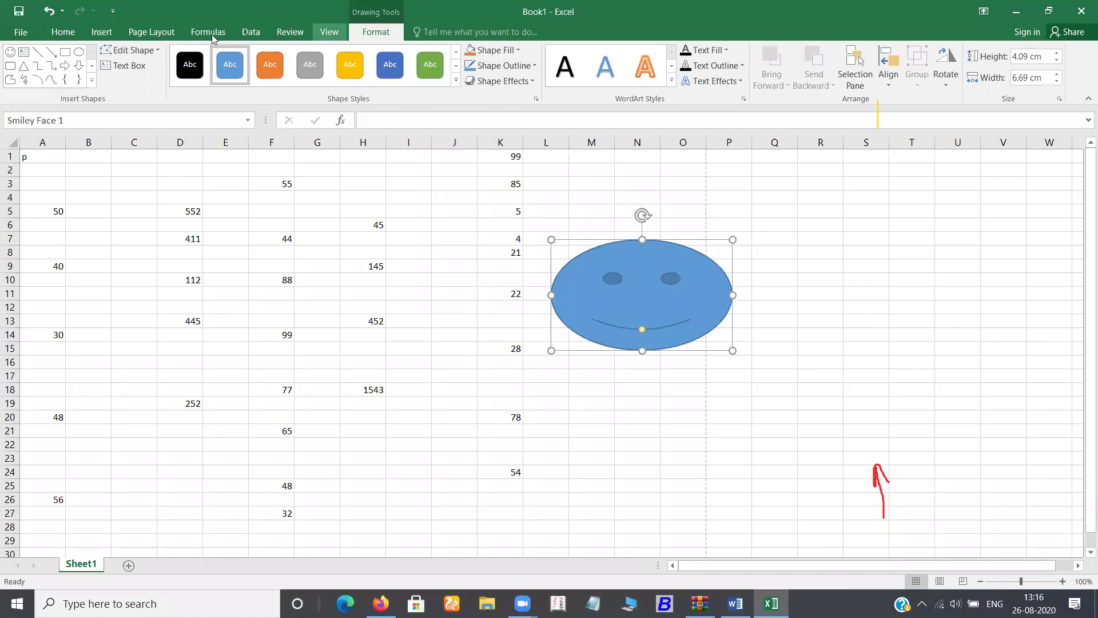
Enter 77 in cell P12, partly behind the edge of the smiley face
left_click(151, 31)
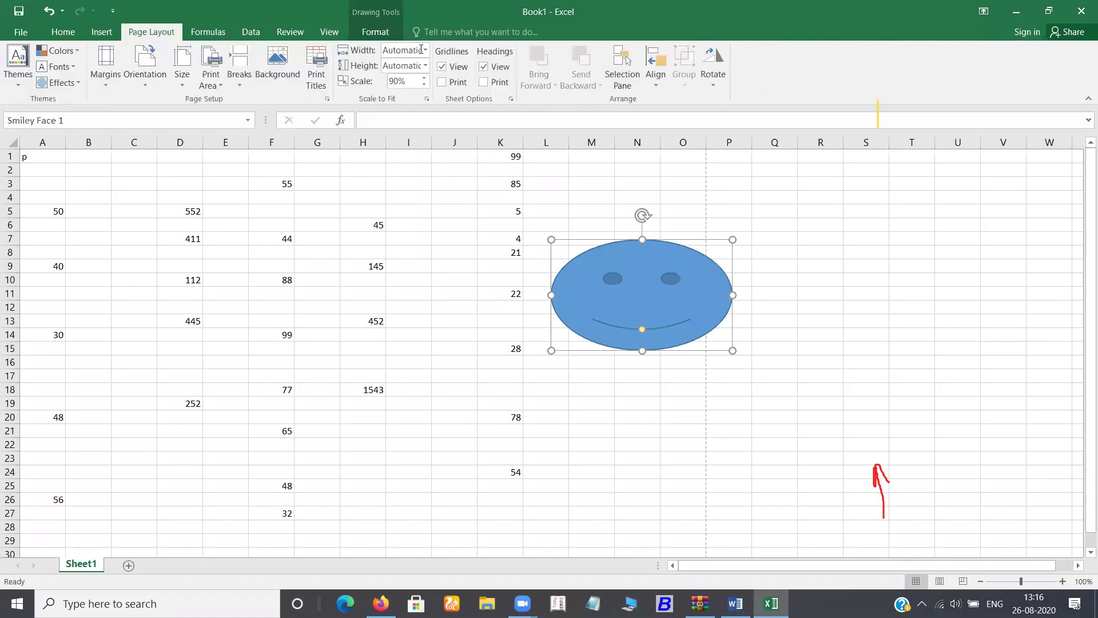
left_click(741, 332)
left_click(652, 289)
left_click(949, 321)
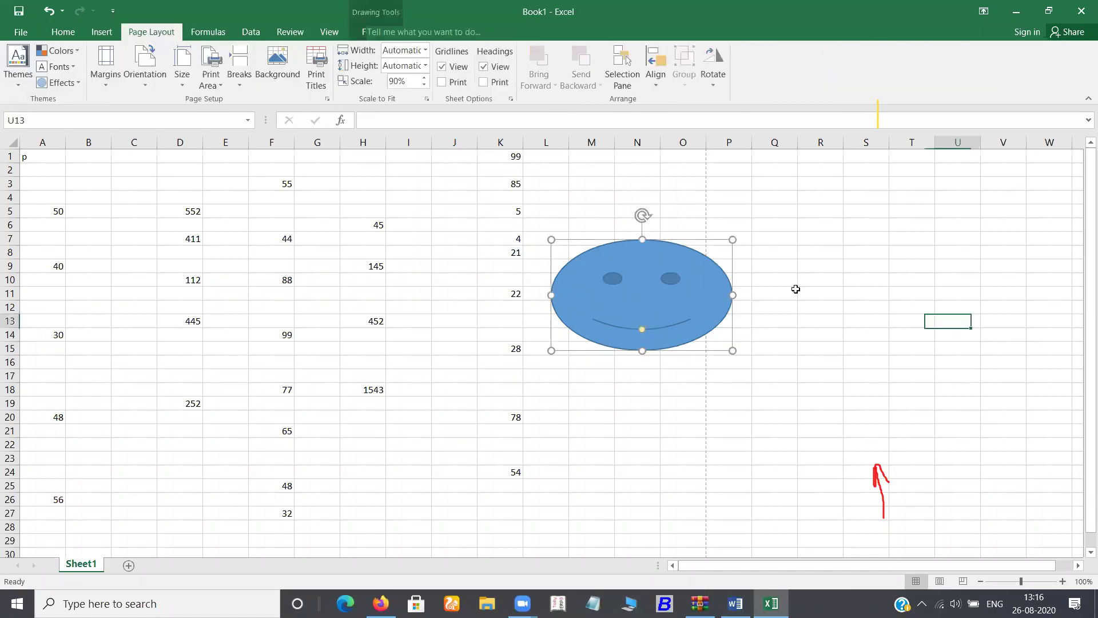
left_click(721, 288)
left_click(748, 305)
left_click(745, 305)
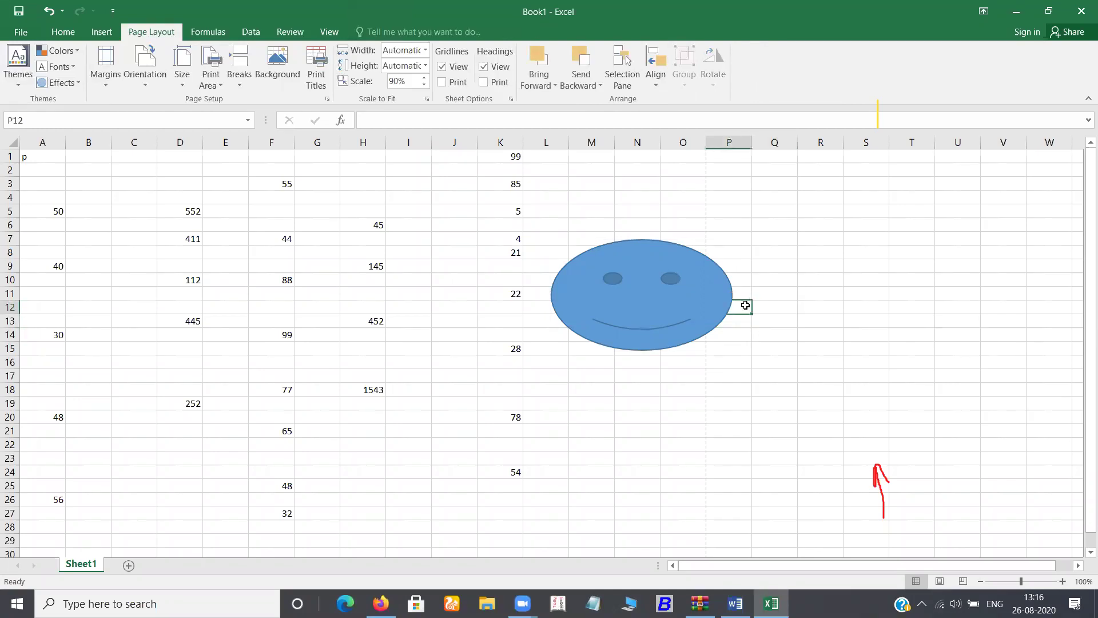
left_click(742, 335)
left_click(743, 351)
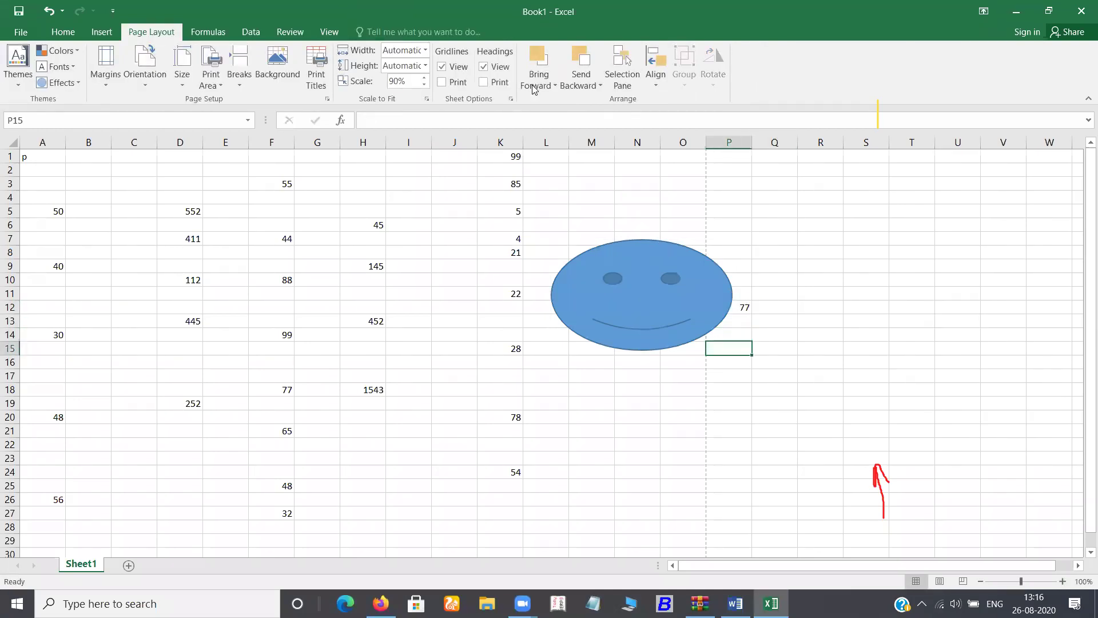
Check the Bring Forward options with P12 selected and move the smiley face right over the 77
key("Up")
key("Up")
key("Up")
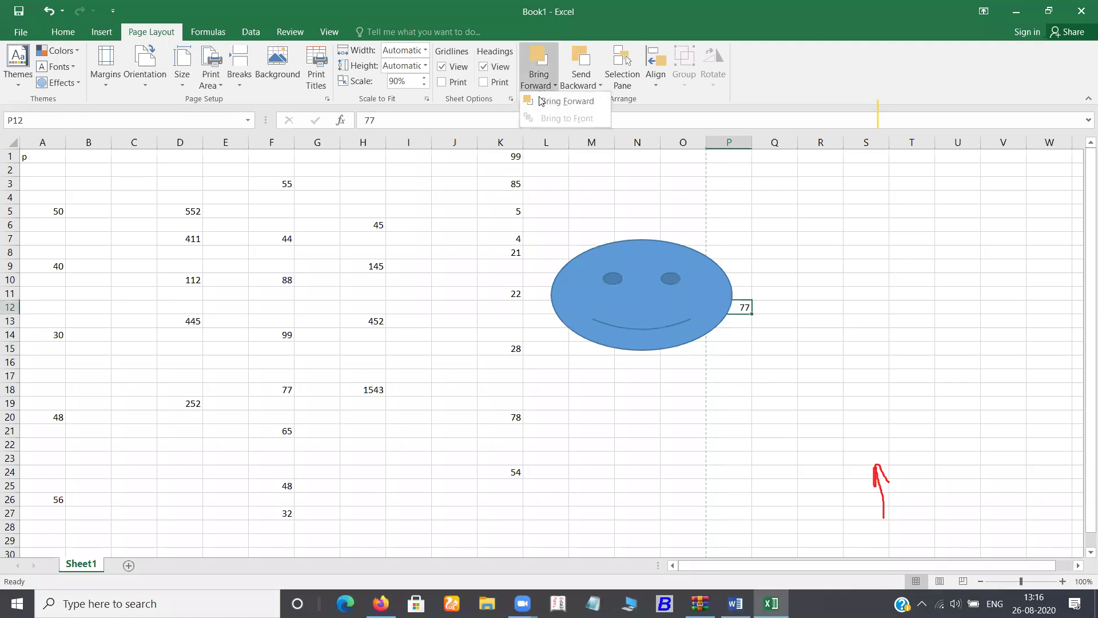
left_click_drag(723, 293, 770, 294)
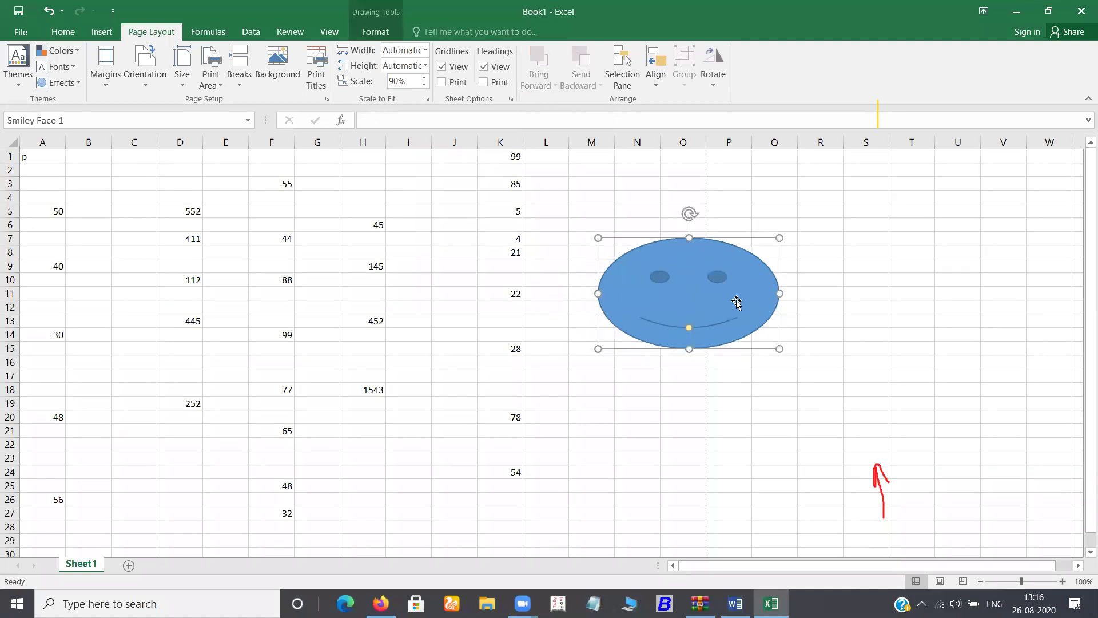
left_click(1017, 413)
left_click(780, 366)
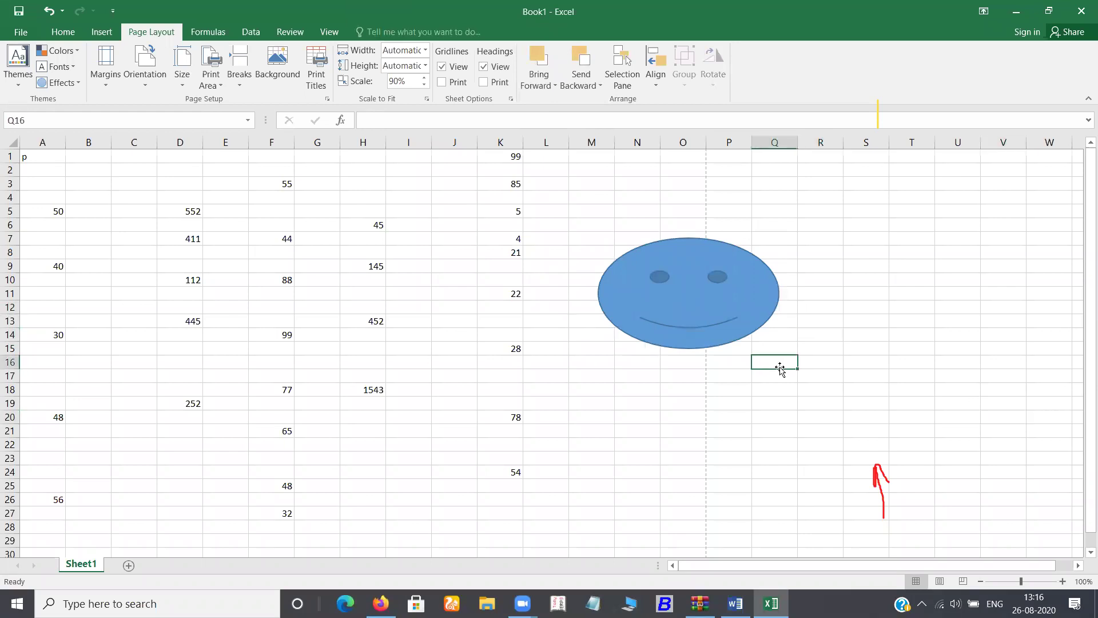
Move through the cells hidden under the smiley face and try Bring Forward on the covered cell
key("Left")
key("Up")
key("Up")
key("Left")
key("Up")
key("Up")
key("Right")
key("Down")
key("Down")
key("Down")
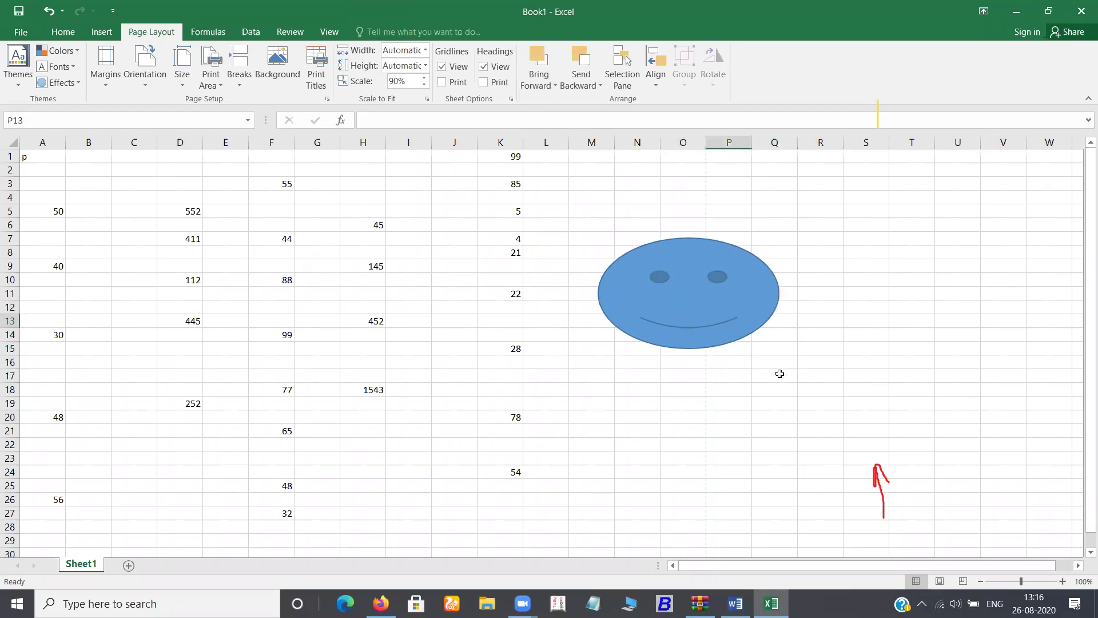
key("Up")
key("Up")
key("Up")
left_click(528, 91)
left_click(531, 94)
Move the smiley face left over columns K to O, clear of the 77 in P12
left_click(731, 341)
left_click_drag(656, 321, 560, 321)
double_click(632, 322)
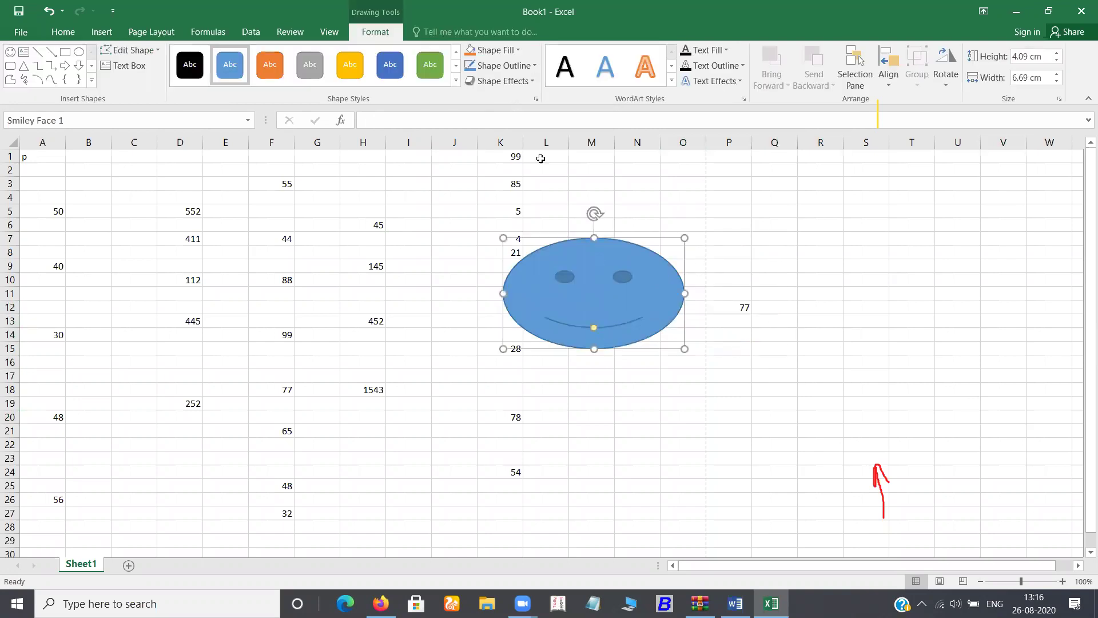
left_click(751, 294)
left_click(733, 318)
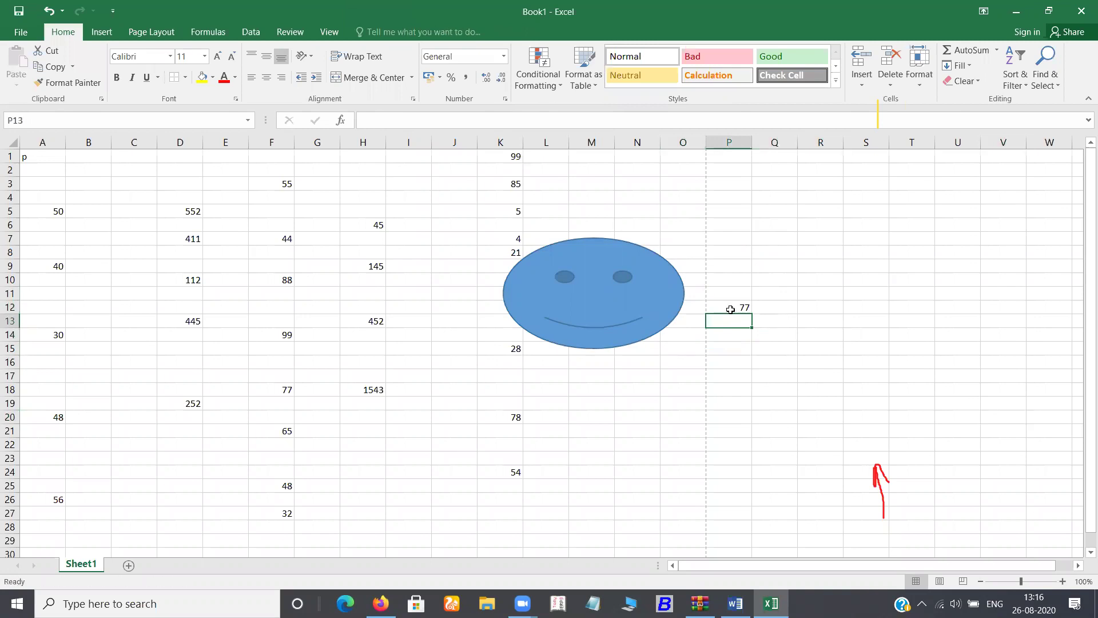
Move the smiley face right to partly cover the 77 in P12 and shrink it slightly from its lower corner
left_click_drag(669, 301, 730, 311)
left_click(752, 314)
left_click(746, 312)
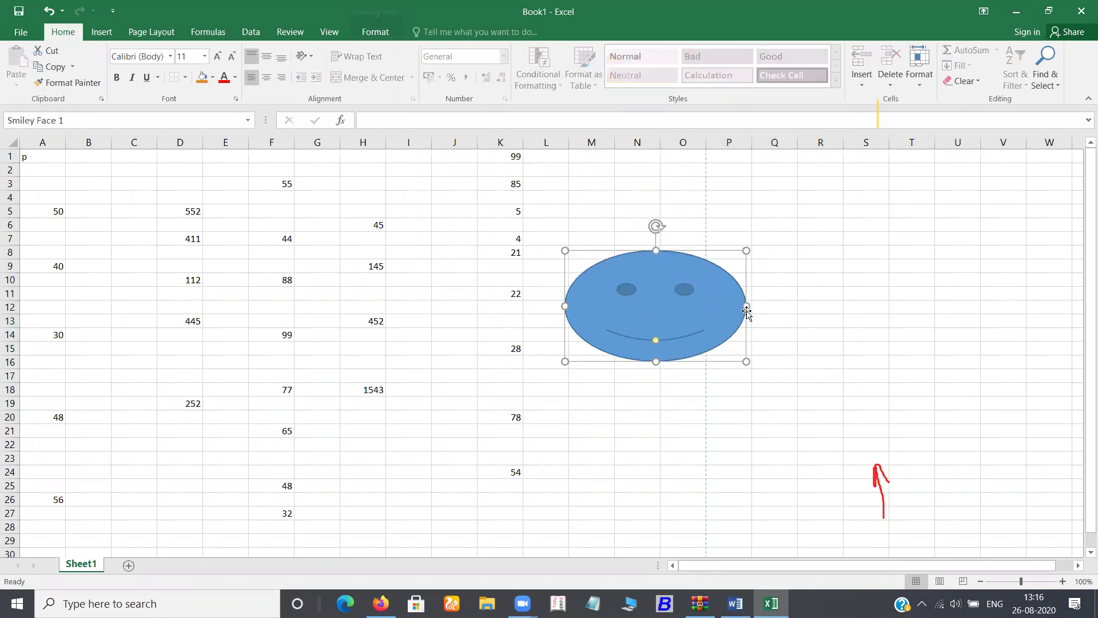
left_click_drag(743, 358, 741, 355)
left_click(737, 380)
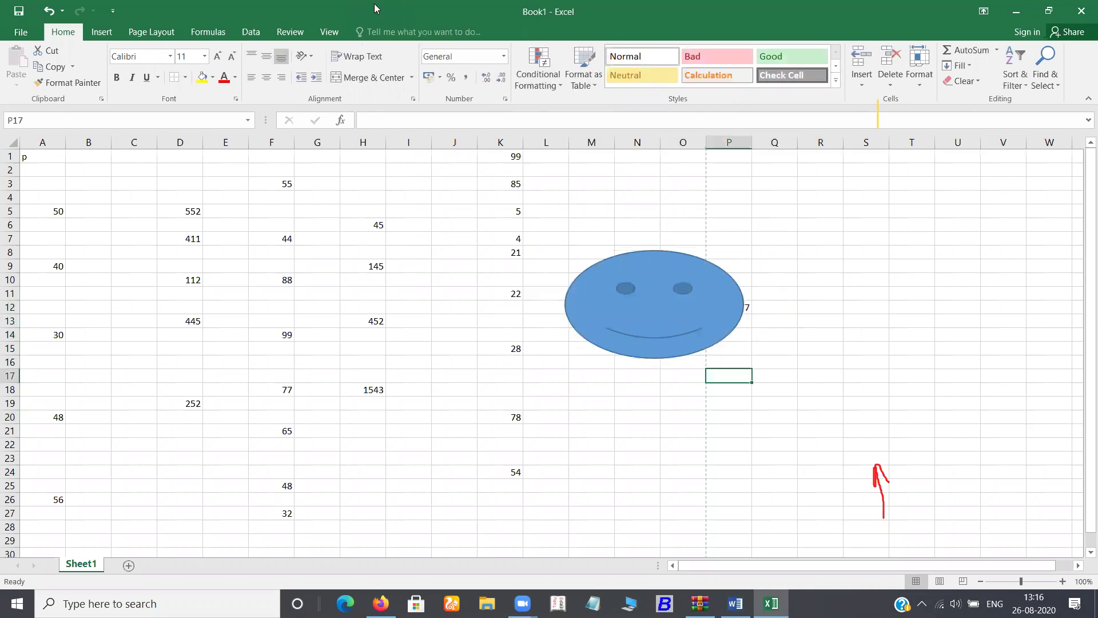
Display the Selection pane for the smiley face, choose the Snap to Shape alignment option and close the pane
left_click(150, 32)
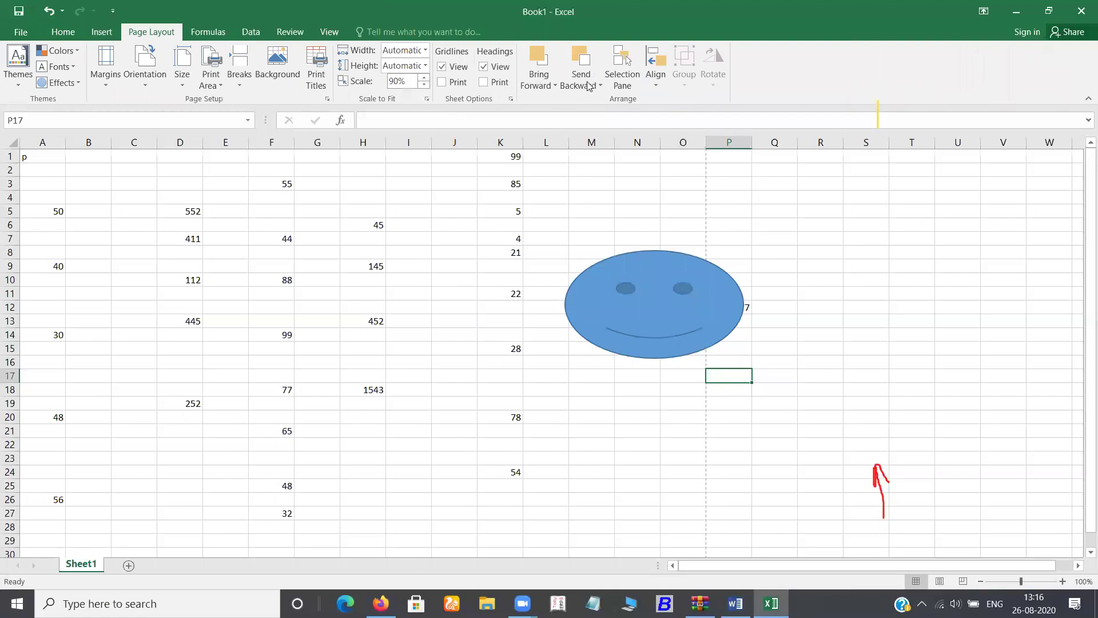
left_click(649, 291)
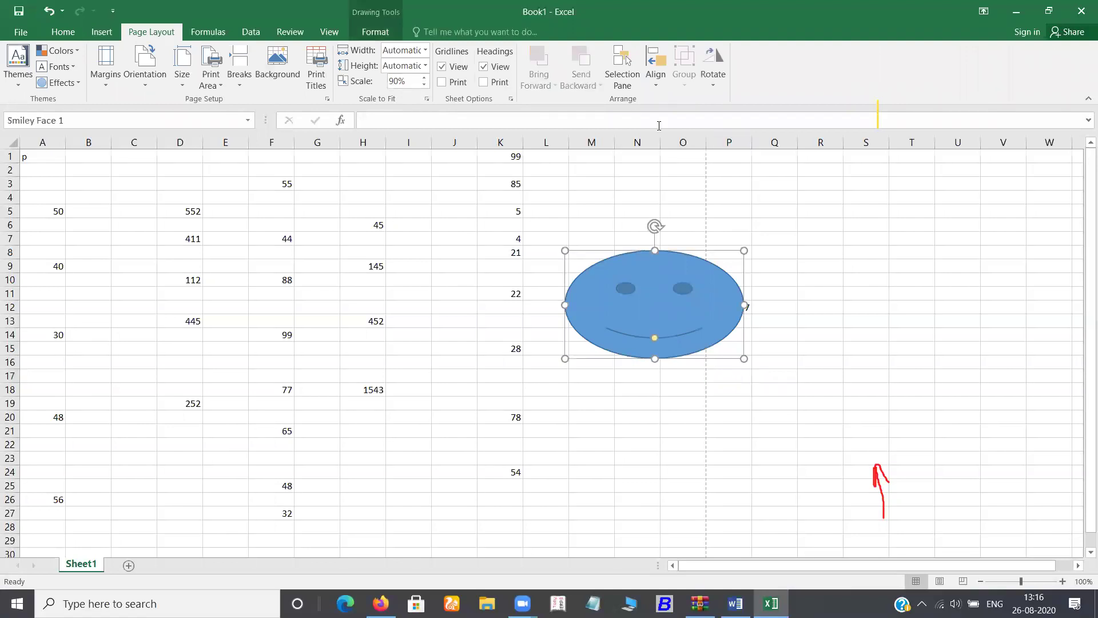
left_click(611, 79)
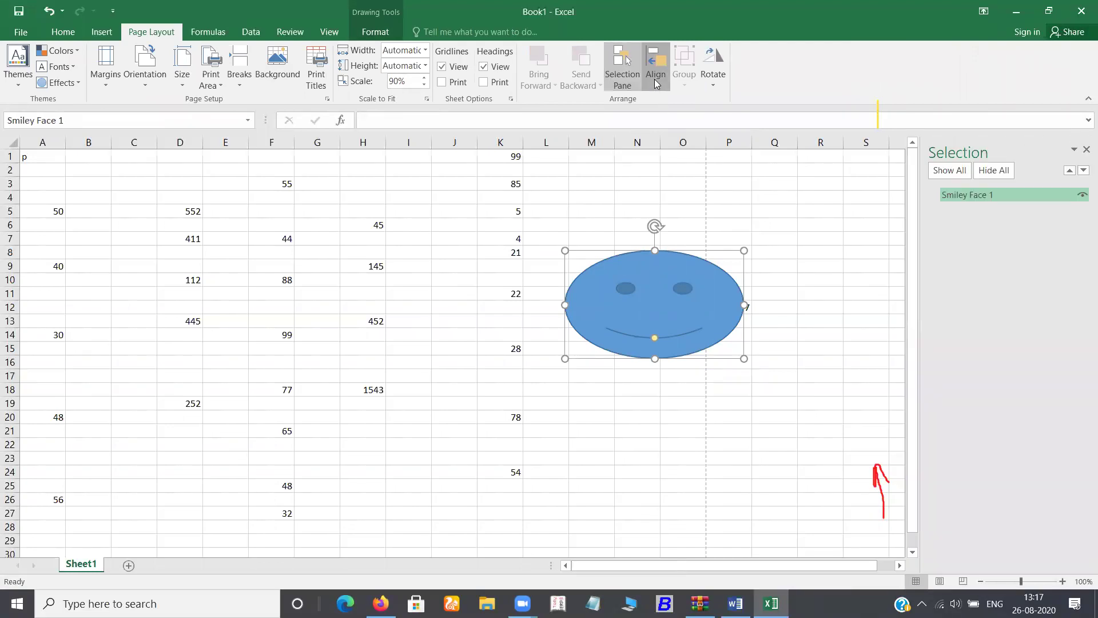
left_click(656, 83)
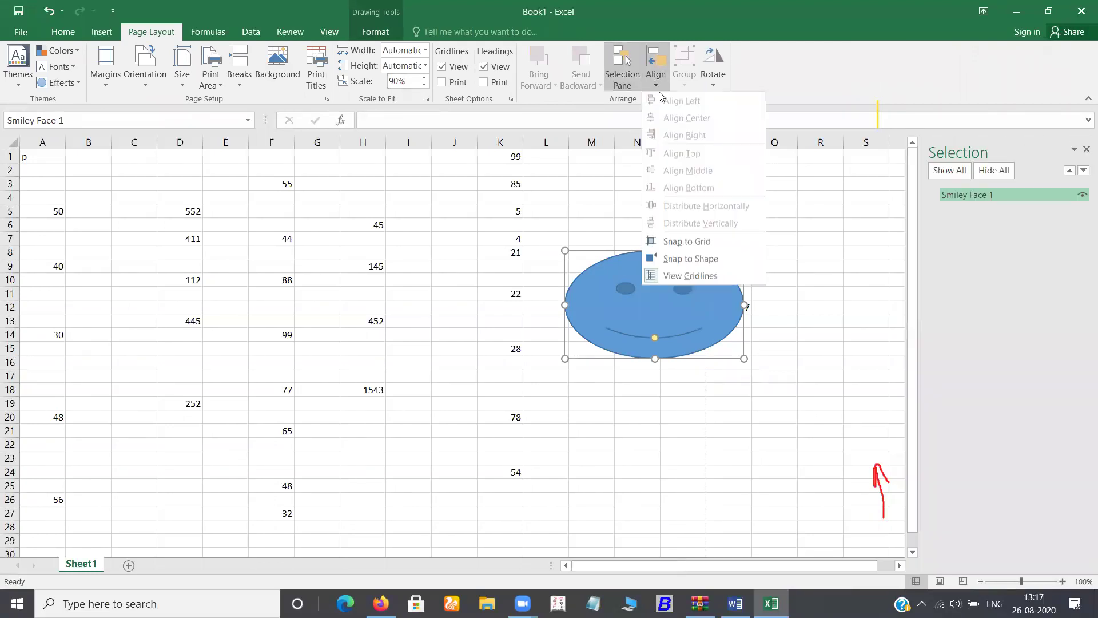
left_click(686, 261)
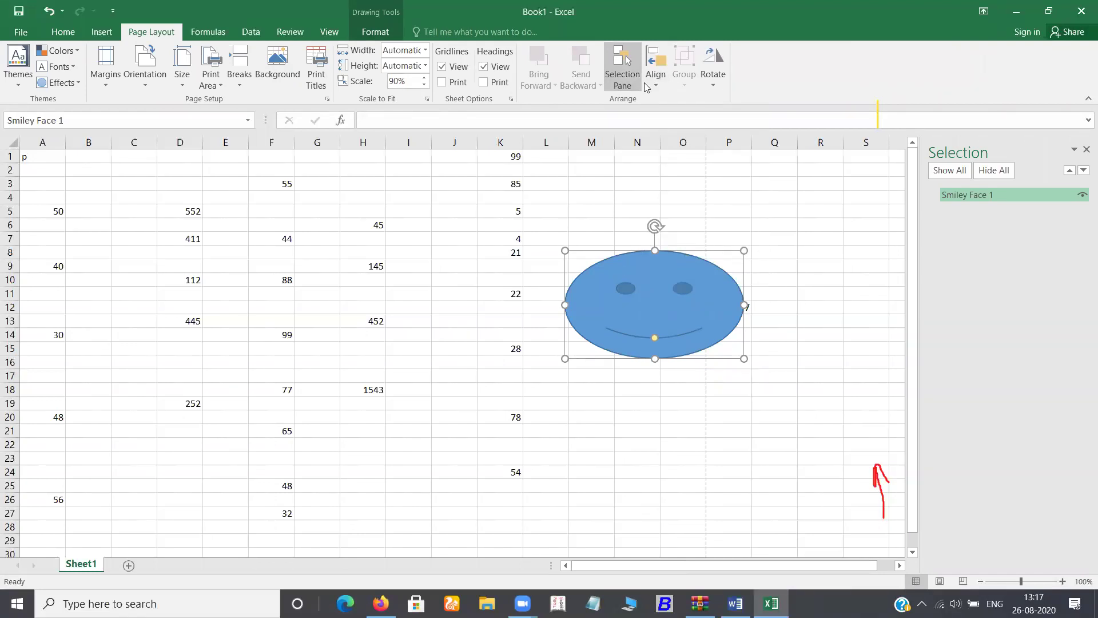
left_click(1086, 150)
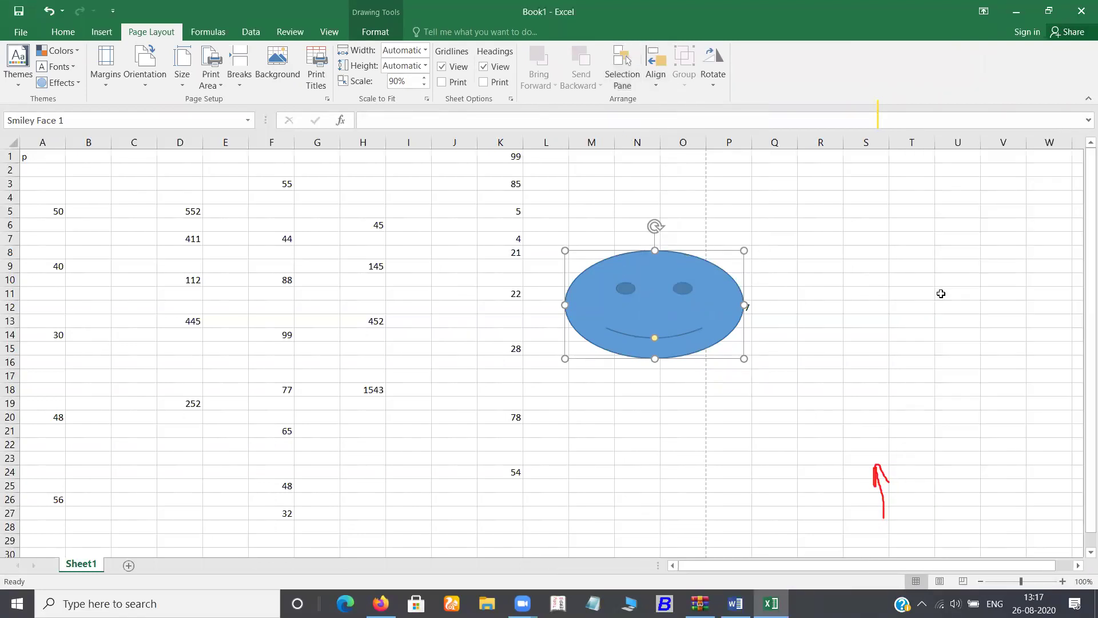
Move the smiley face left over columns K to O and insert the mosaic_colorful_rhombuses picture from the Desktop
key("Escape")
left_click_drag(679, 307, 617, 298)
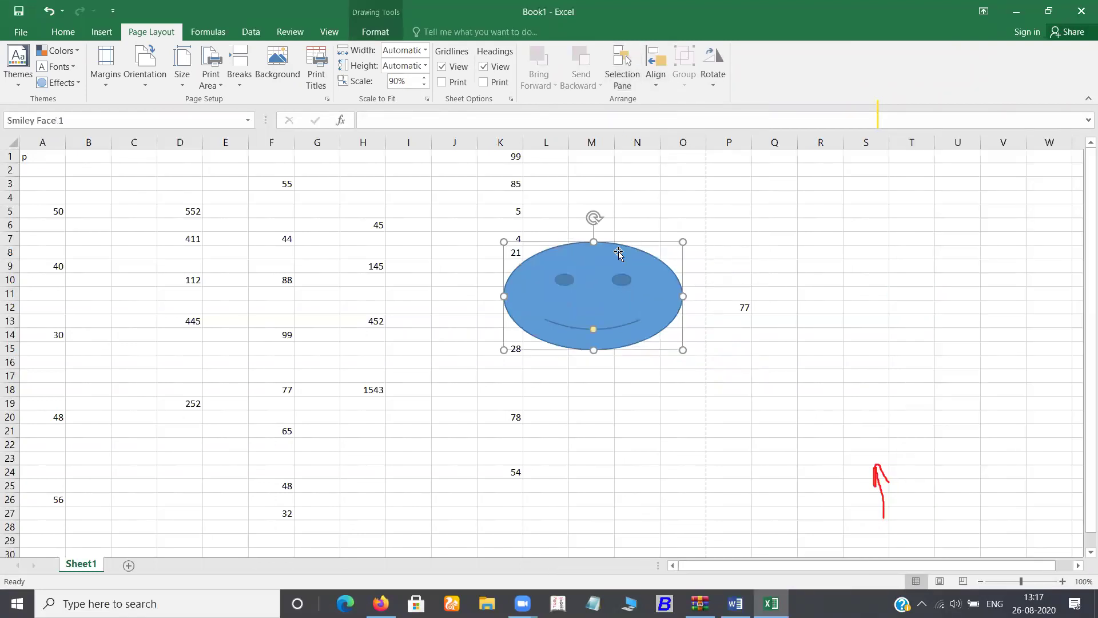
left_click(100, 32)
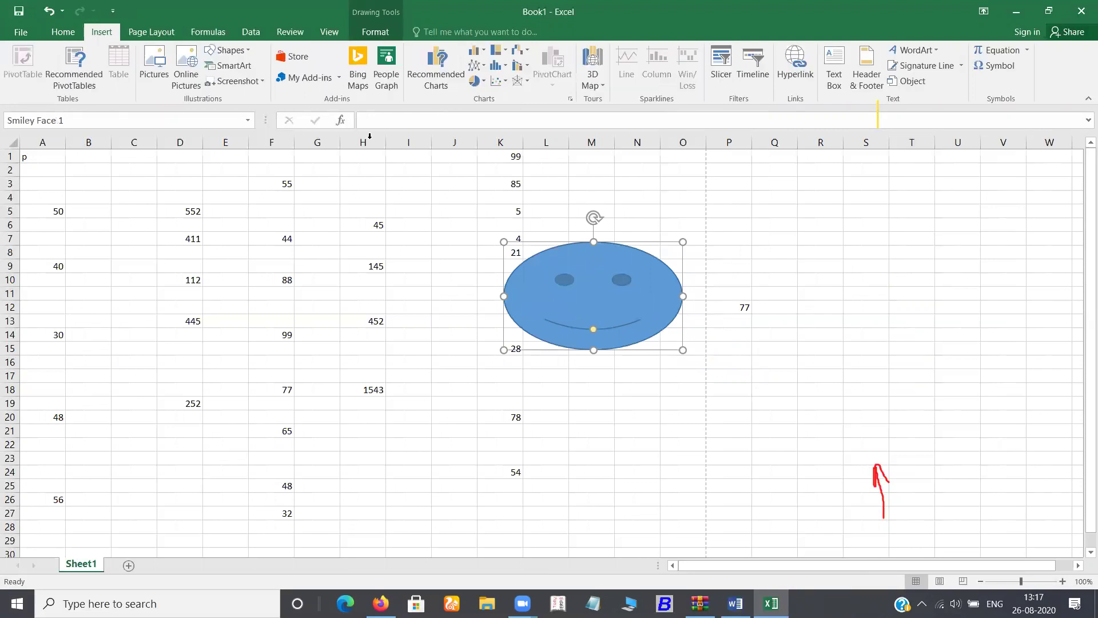
left_click(165, 76)
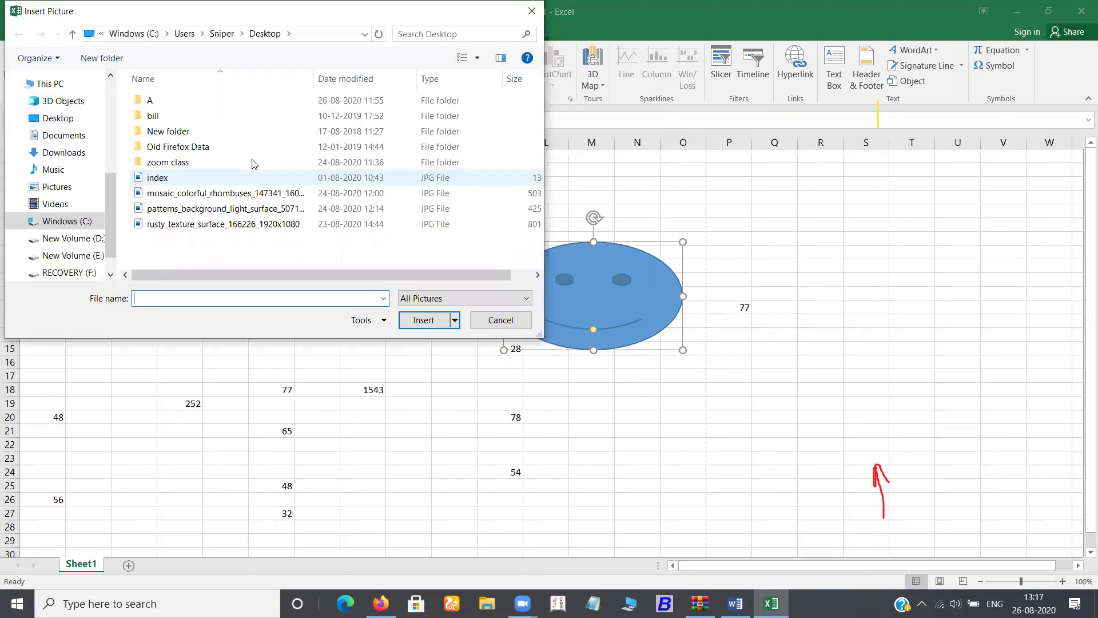
double_click(249, 197)
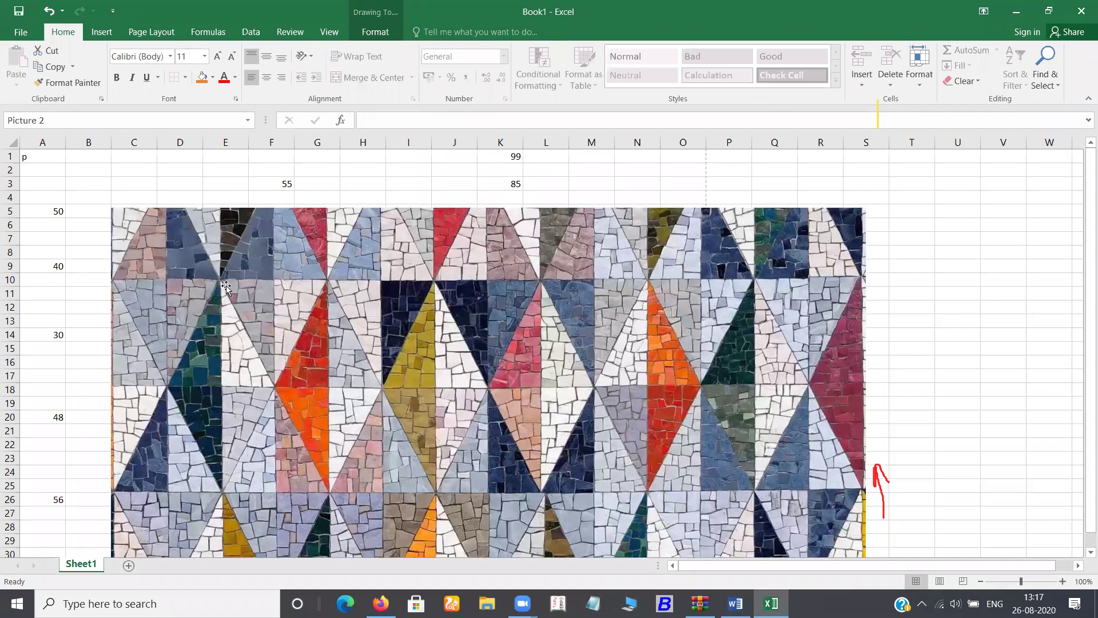
key("Escape")
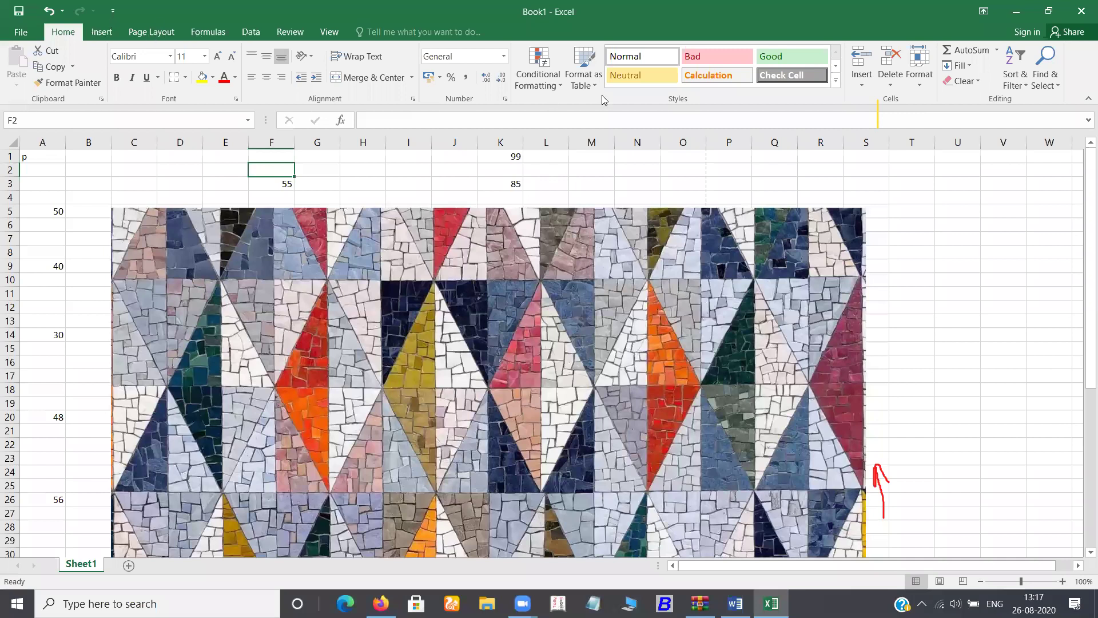
View the Bring Forward options with no object selected, and select cell L5
left_click(539, 80)
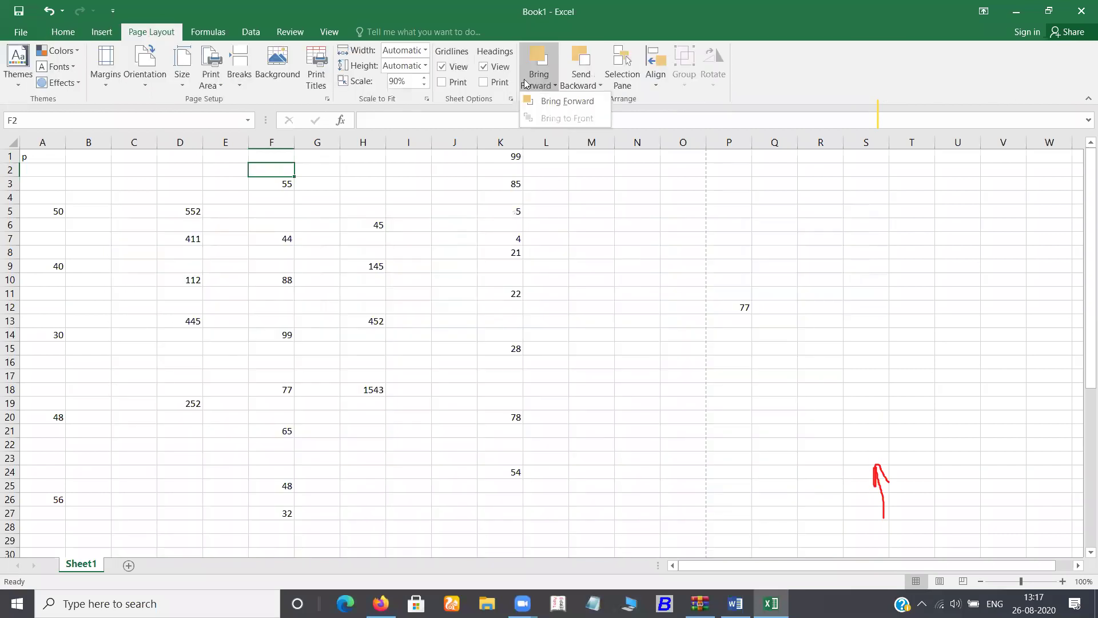
left_click(544, 84)
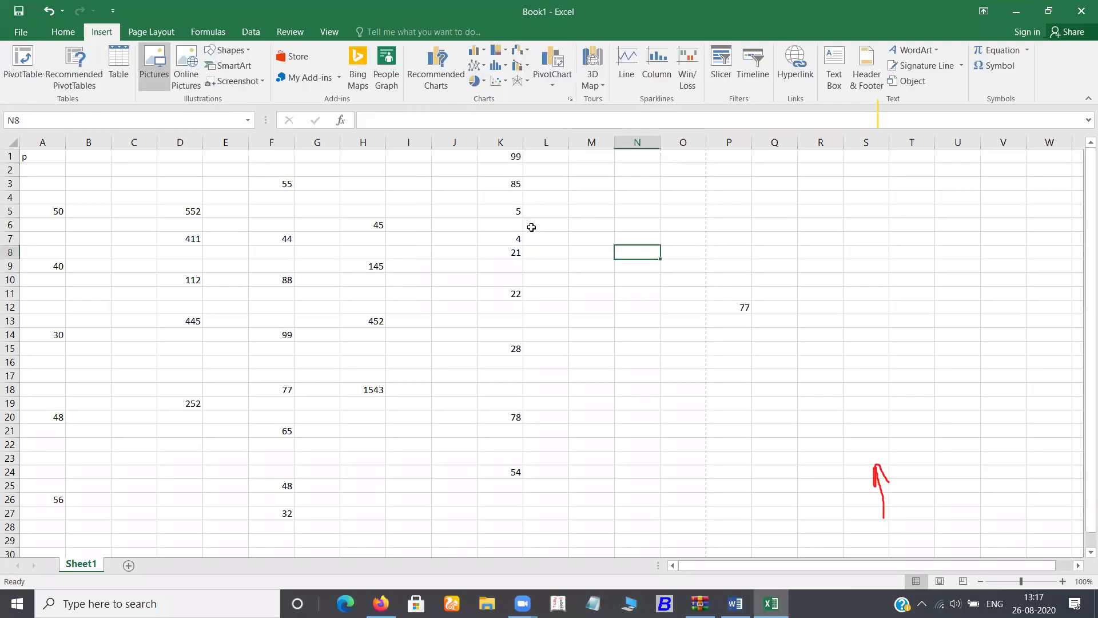
left_click(546, 211)
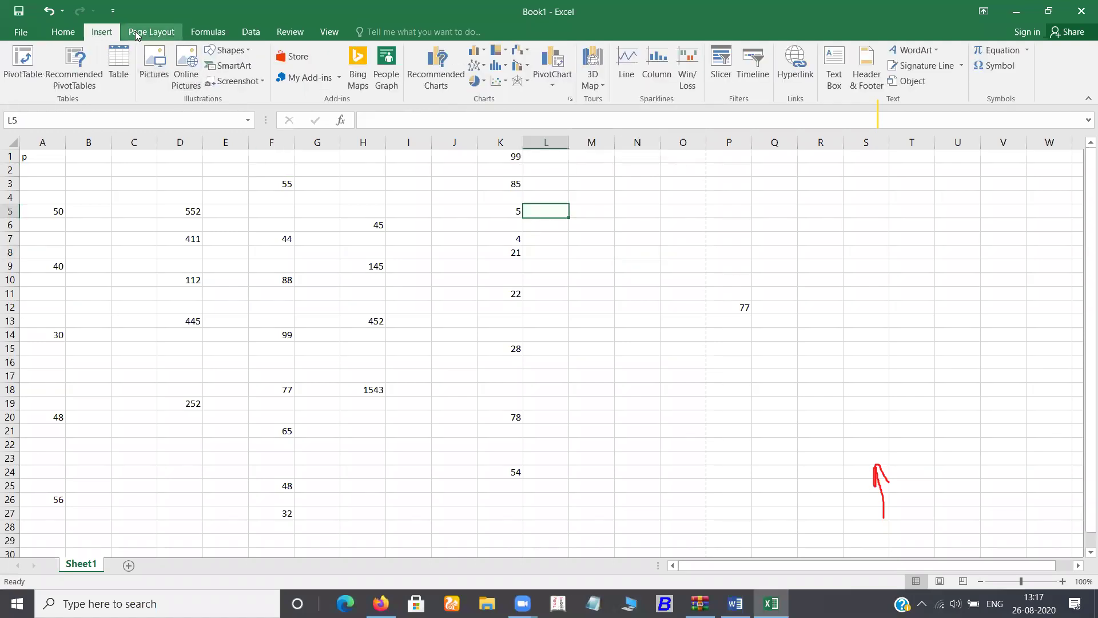
Look through the Align options for arranging objects, and display the Formulas commands
left_click(151, 32)
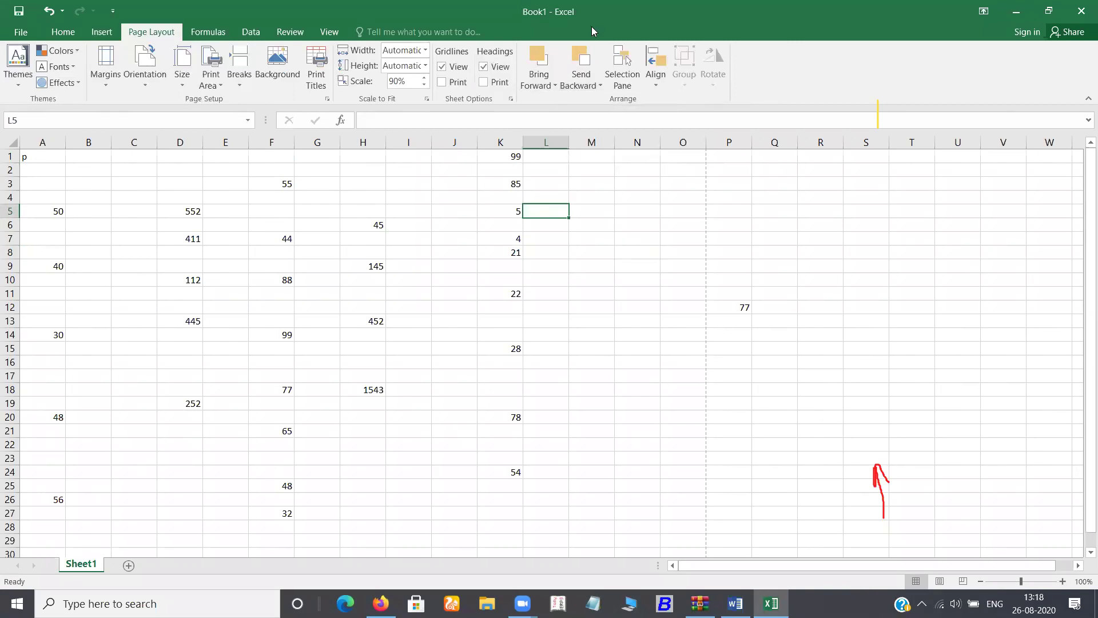
left_click(656, 77)
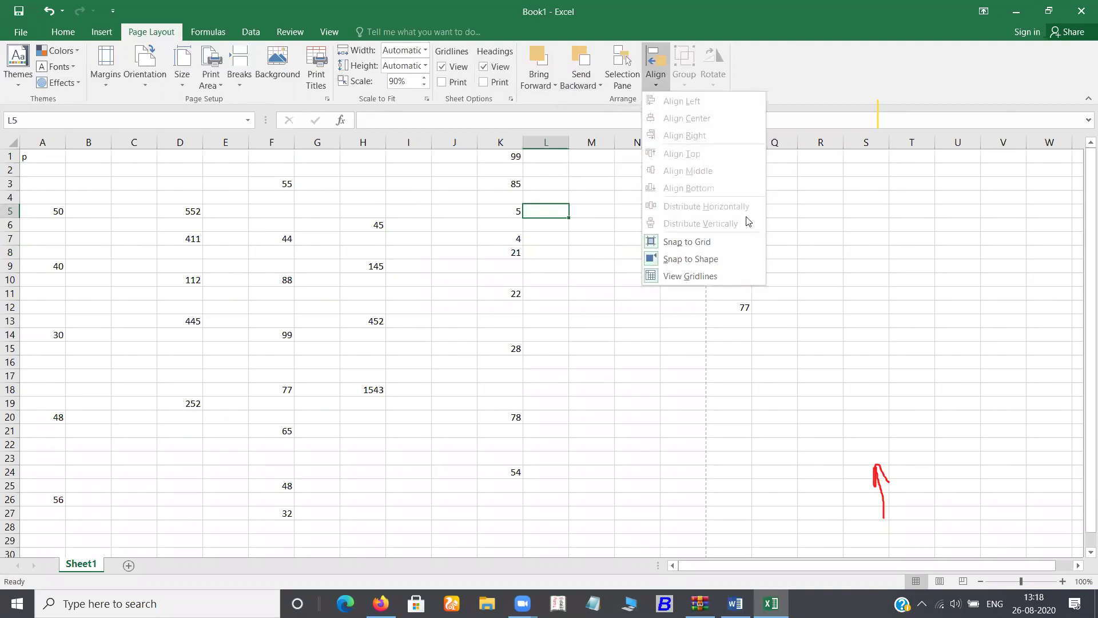
left_click(589, 245)
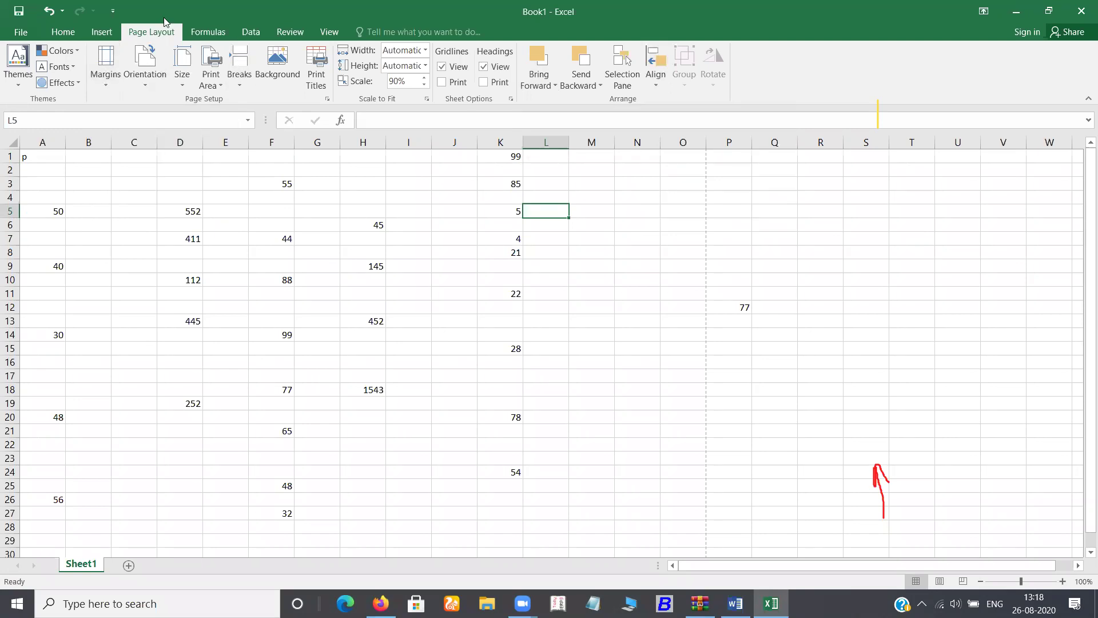
left_click(210, 33)
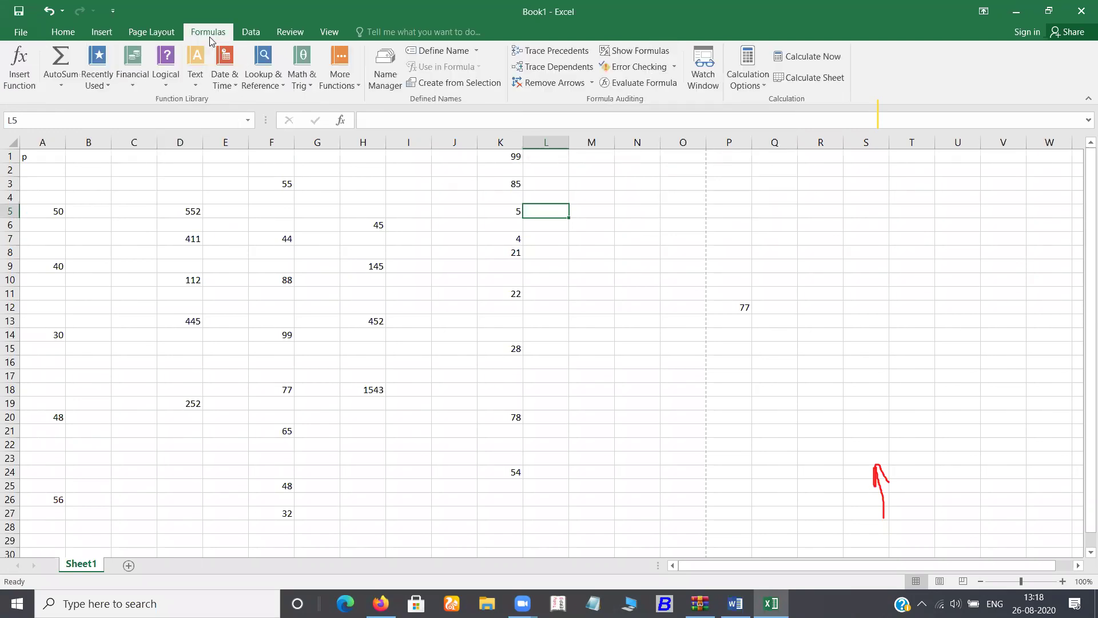